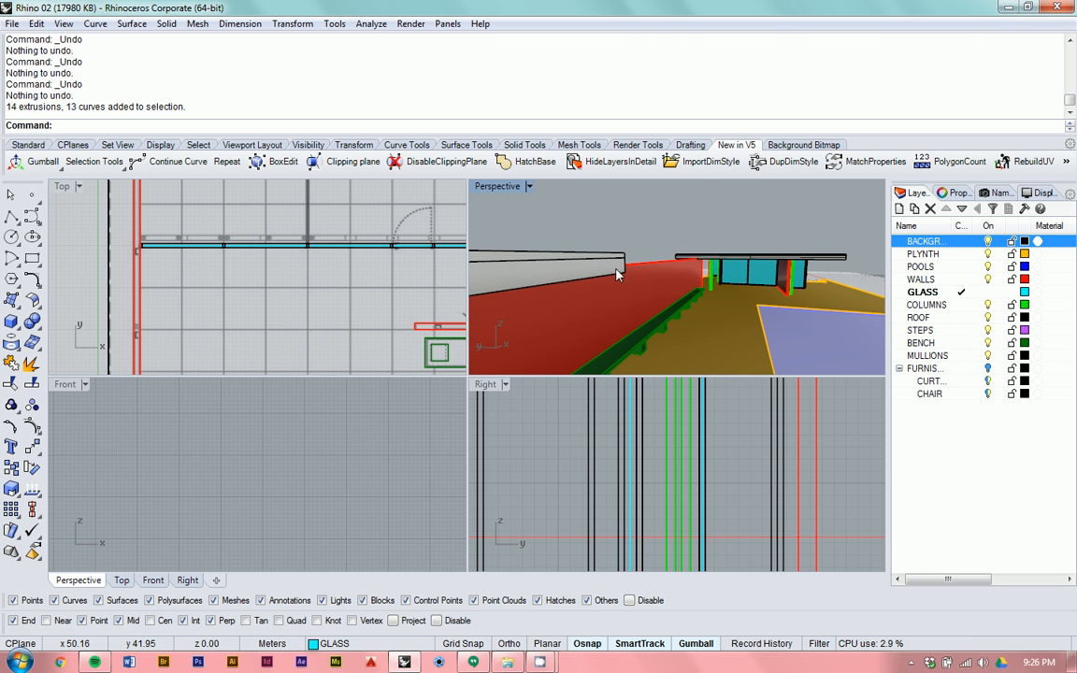
Step: Examine the bench running along the long red wall, selecting its seat and clearing the selection
scroll(678, 259, up, 4)
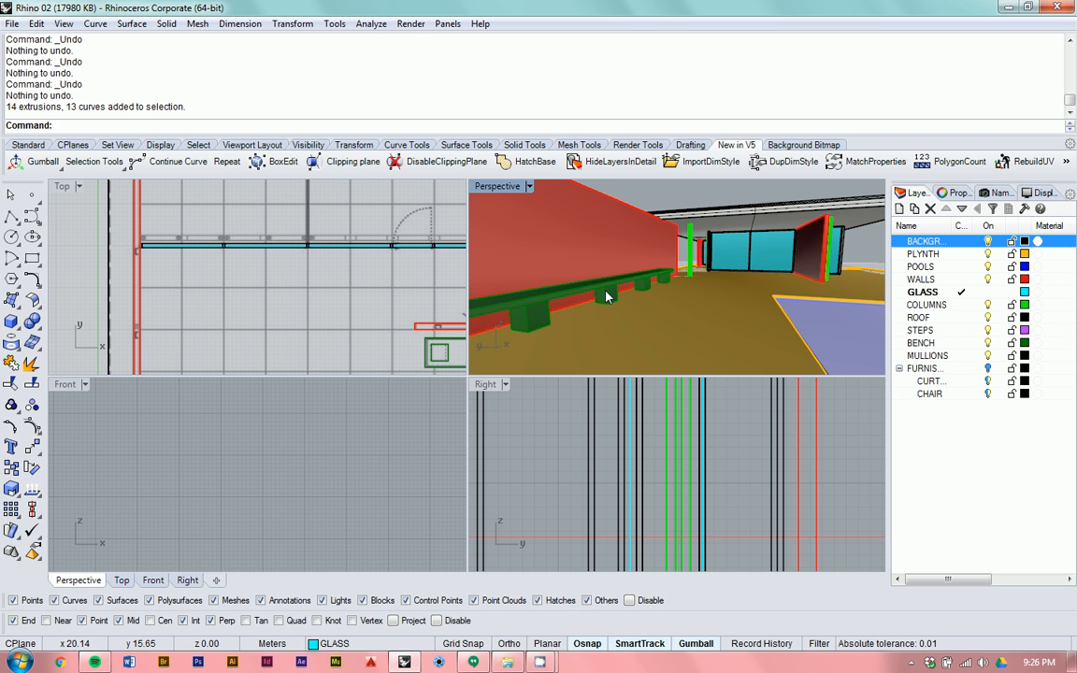
click(609, 292)
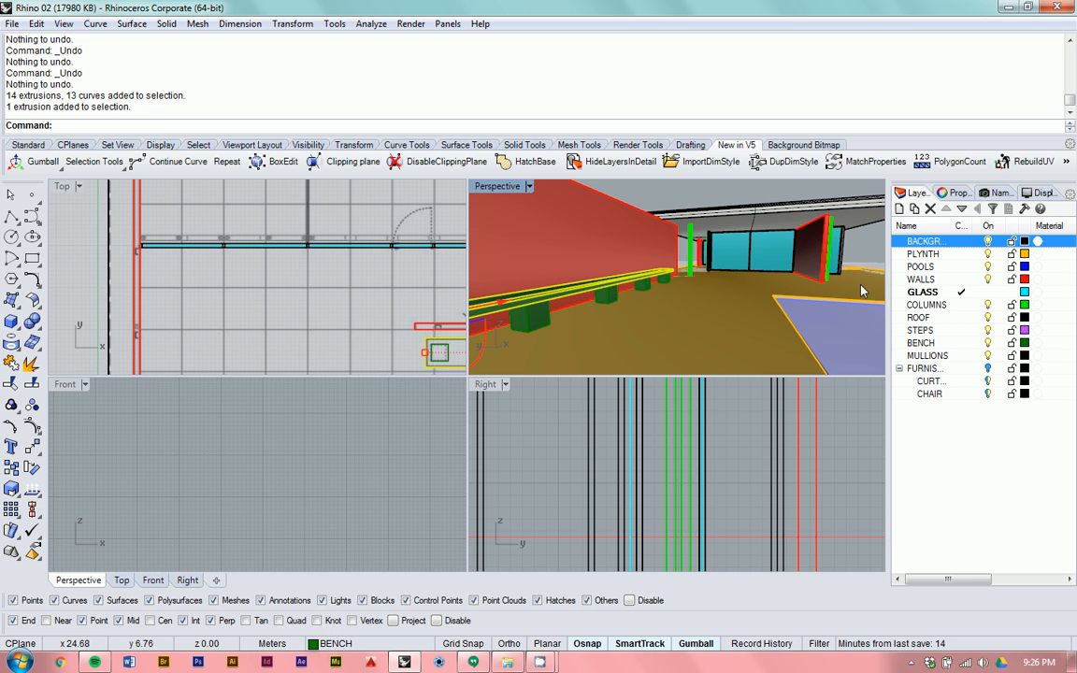
right_drag(860, 289, 636, 280)
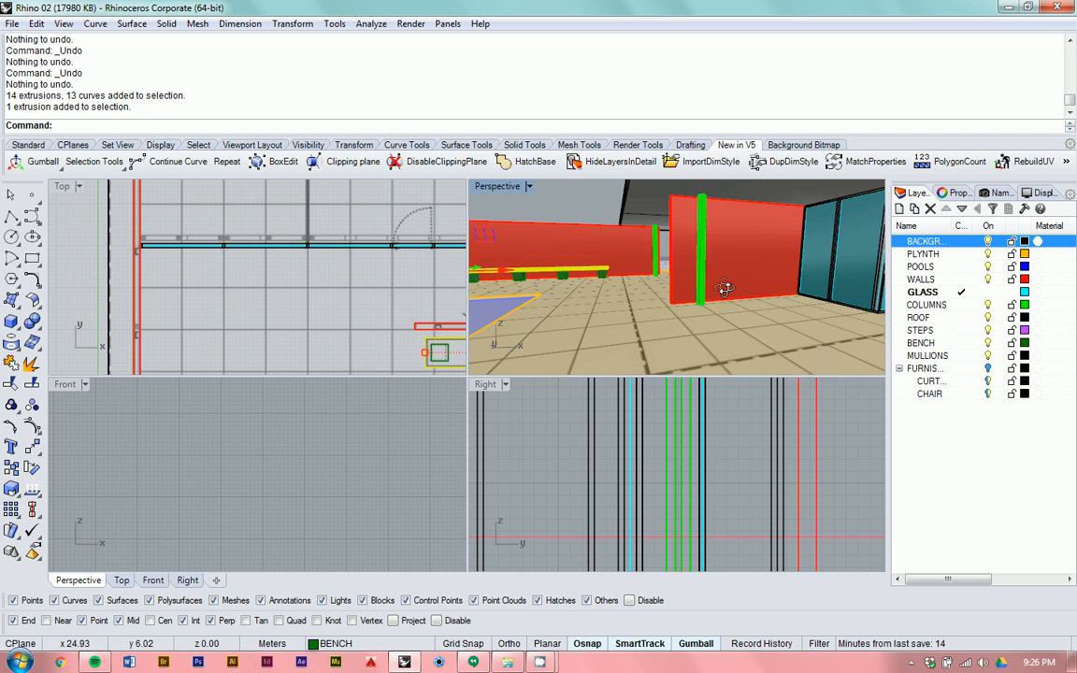
key(Escape)
scroll(643, 274, down, 8)
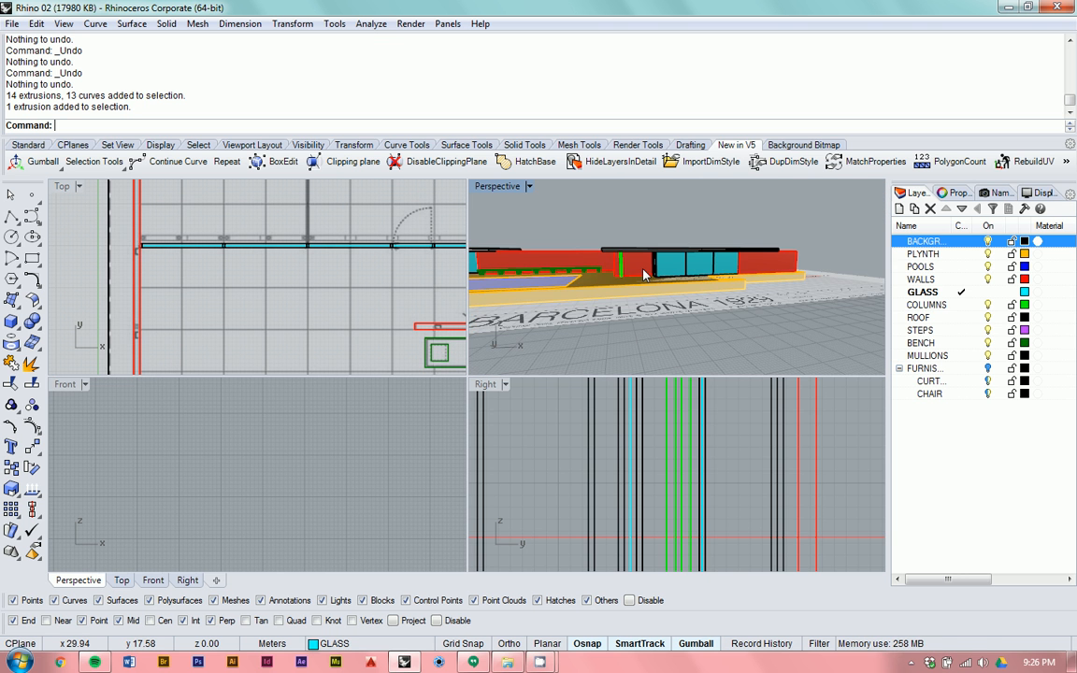
Step: Examine the glazing corner up close, checking the vertical mullion and the base frame where they meet the floor
scroll(644, 275, up, 4)
scroll(643, 275, up, 6)
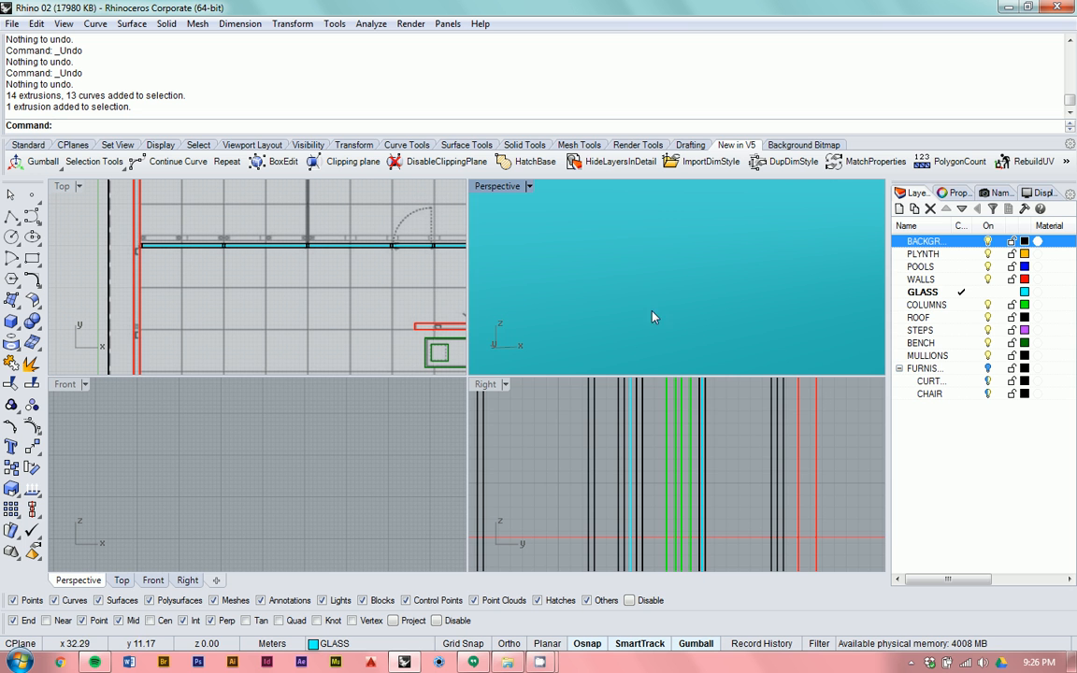
scroll(653, 315, down, 6)
scroll(626, 330, up, 5)
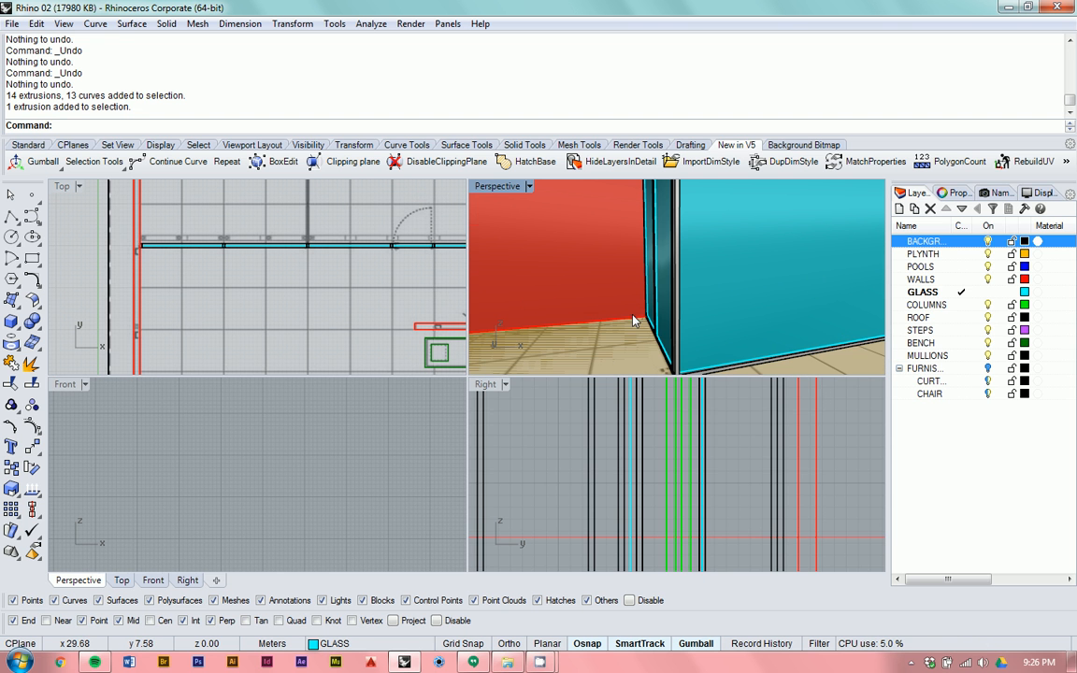
click(677, 319)
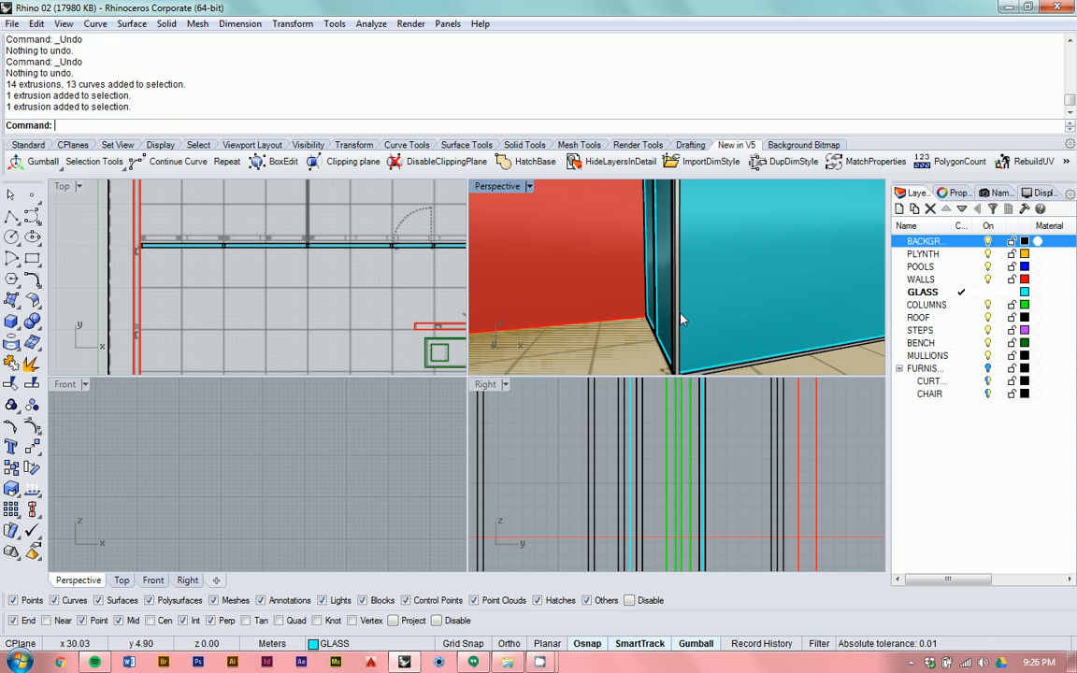
right_drag(680, 319, 707, 300)
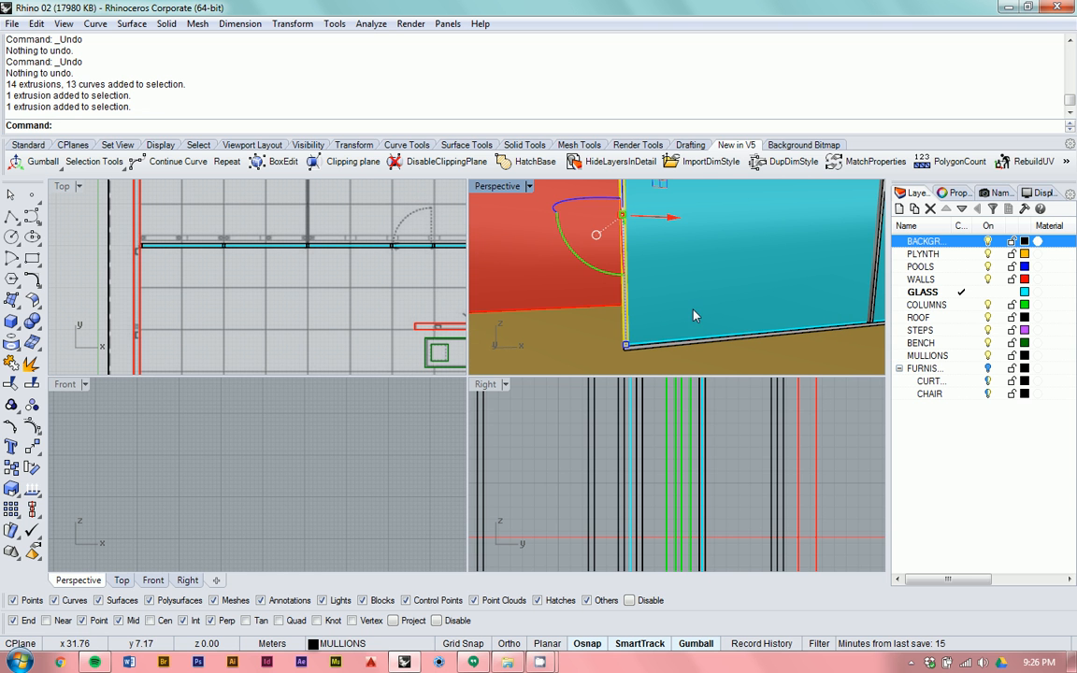
key(Escape)
scroll(624, 359, down, 3)
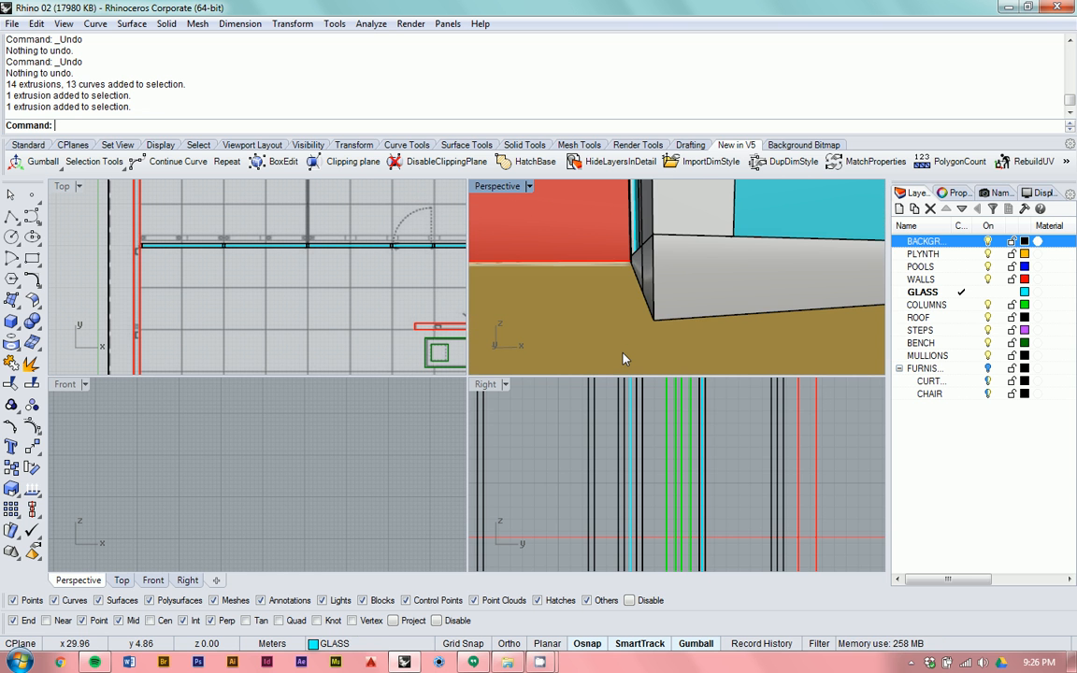
scroll(624, 356, up, 6)
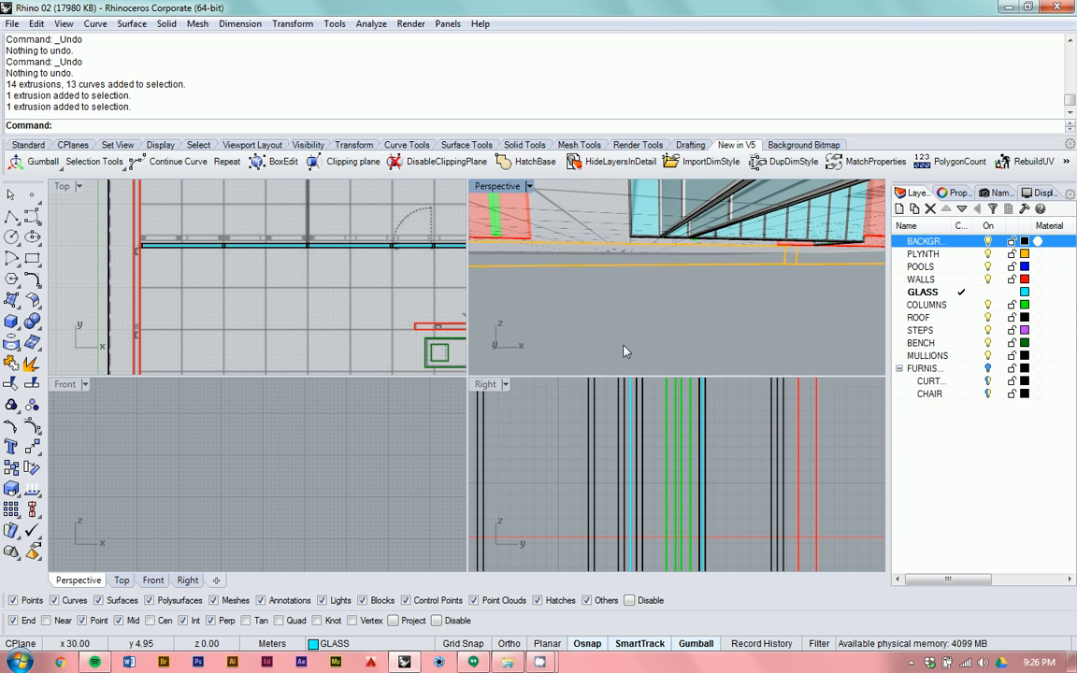
scroll(627, 349, up, 3)
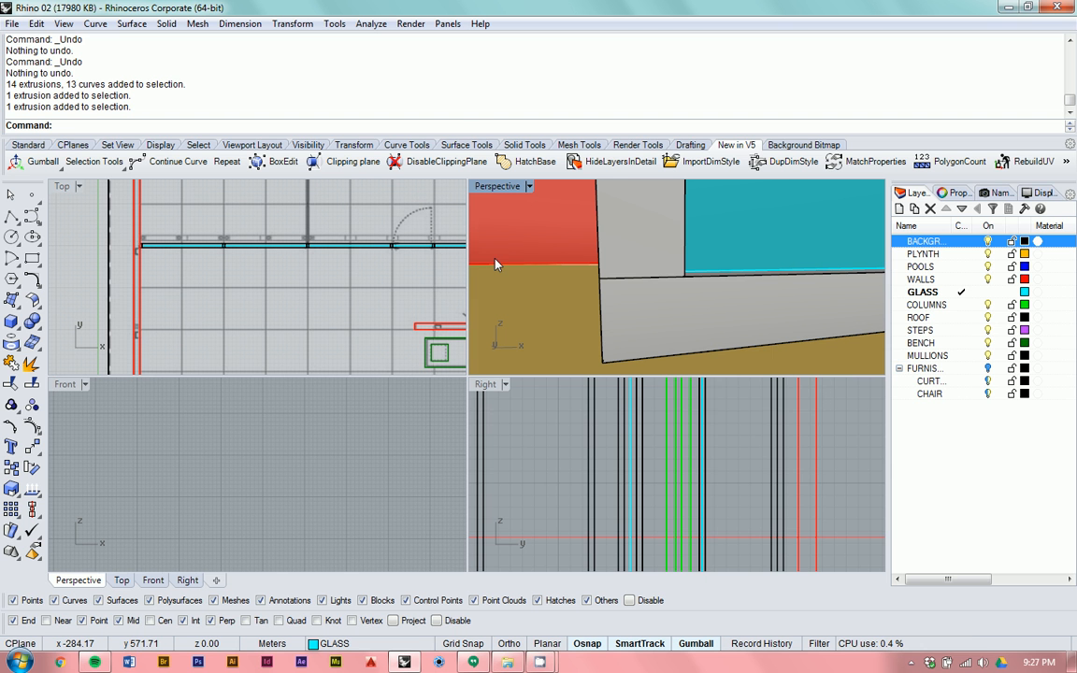
Step: Examine the pavilion's roof slab from its edge and from above, selecting its upper part and clearing the selection
scroll(495, 262, down, 8)
right_drag(497, 265, 624, 212)
scroll(625, 212, down, 5)
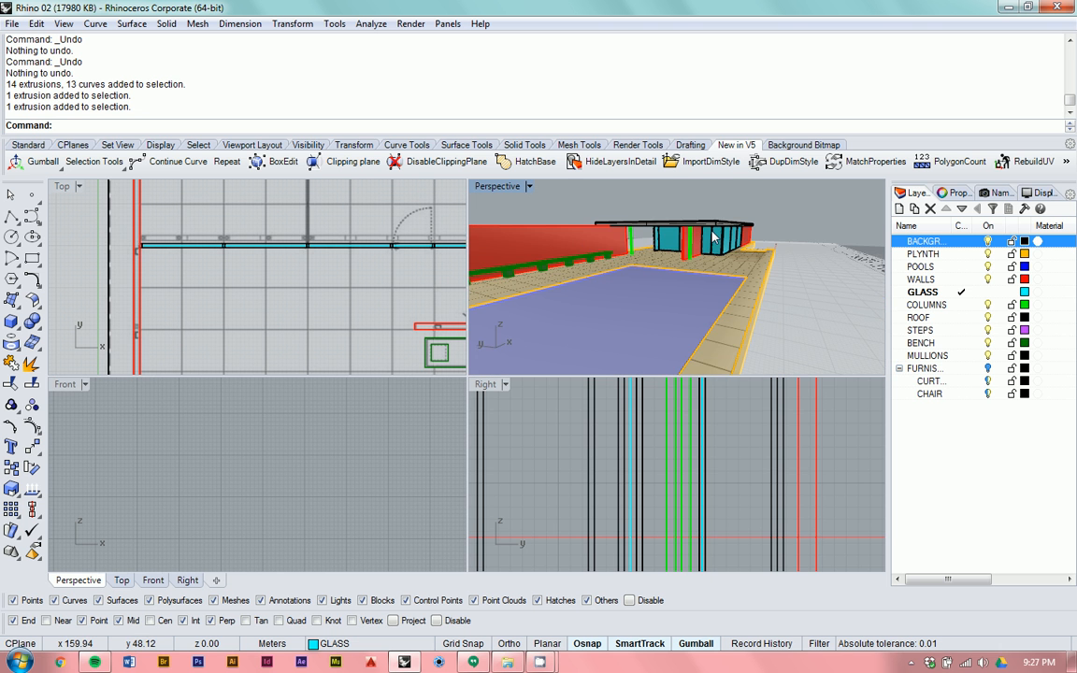
scroll(709, 223, up, 5)
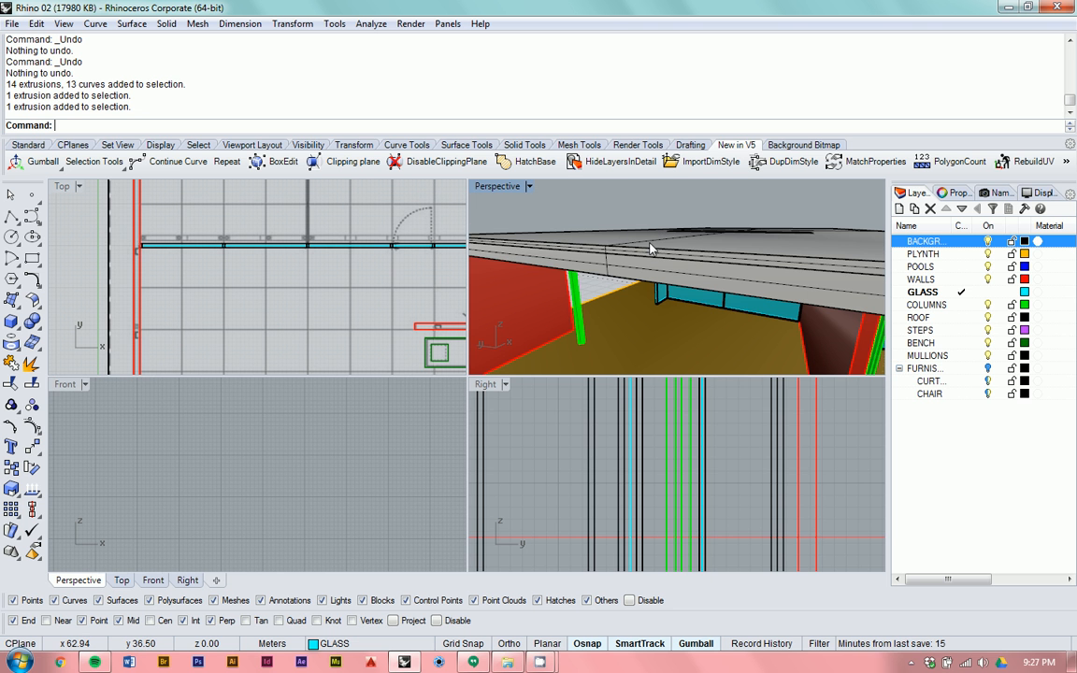
right_drag(631, 264, 644, 262)
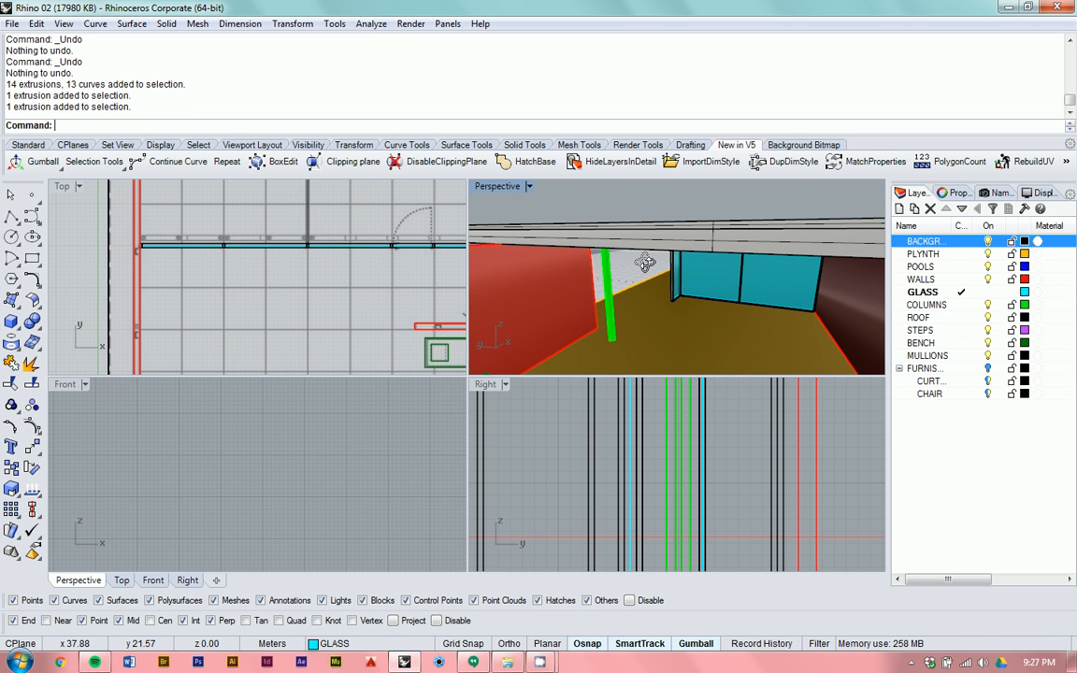
click(645, 237)
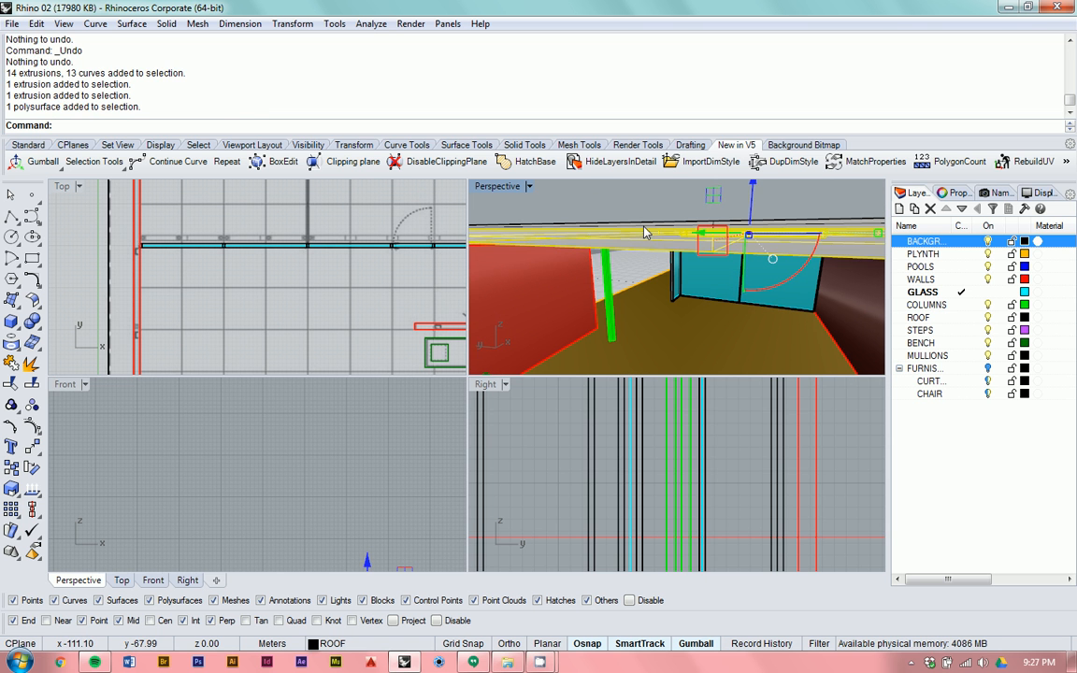
click(645, 232)
right_drag(646, 231, 623, 230)
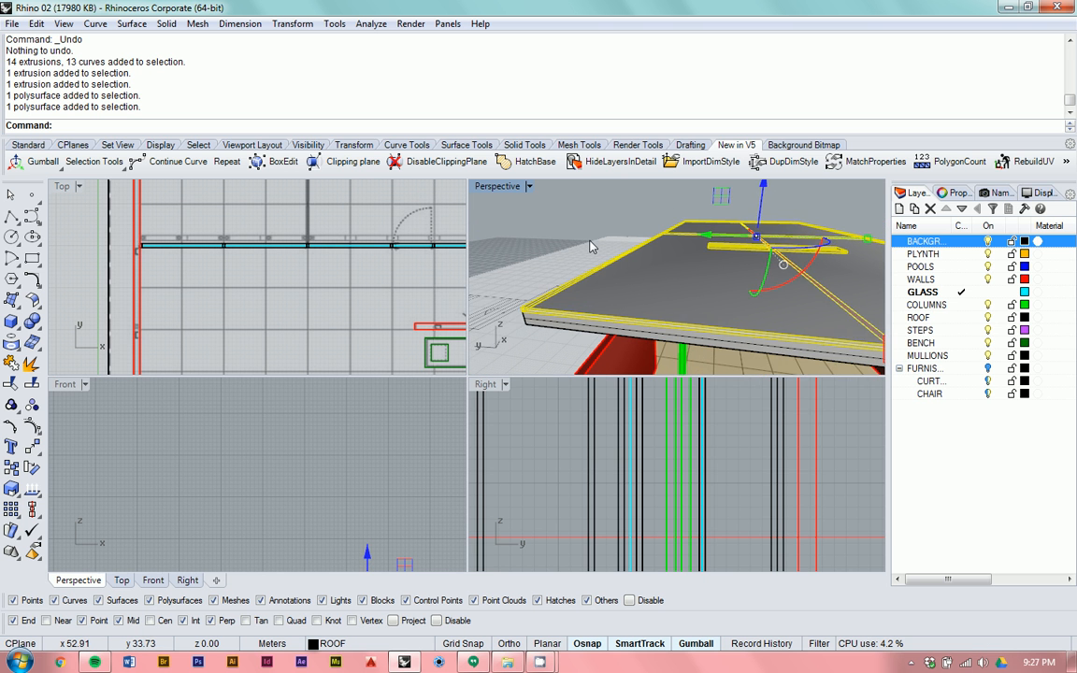
click(589, 244)
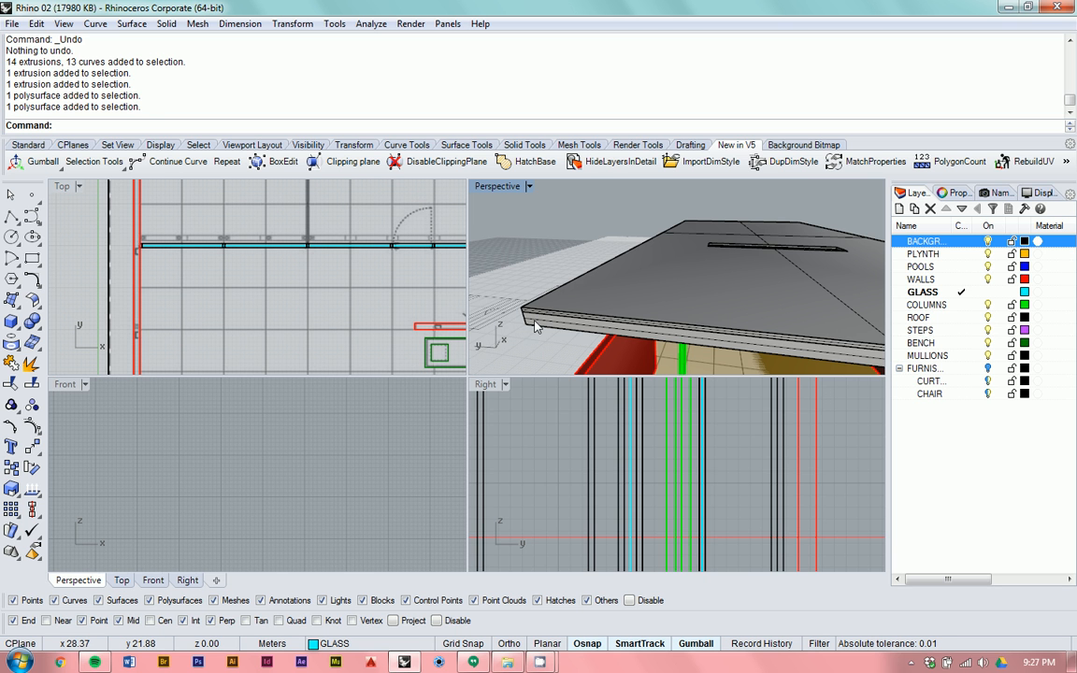
Step: Examine the interior beneath the roof and the narrow rectangular opening through the roof slab
mouse_move(624, 263)
right_down()
mouse_move(683, 276)
mouse_move(666, 261)
mouse_move(677, 265)
mouse_move(630, 272)
mouse_move(641, 267)
right_up()
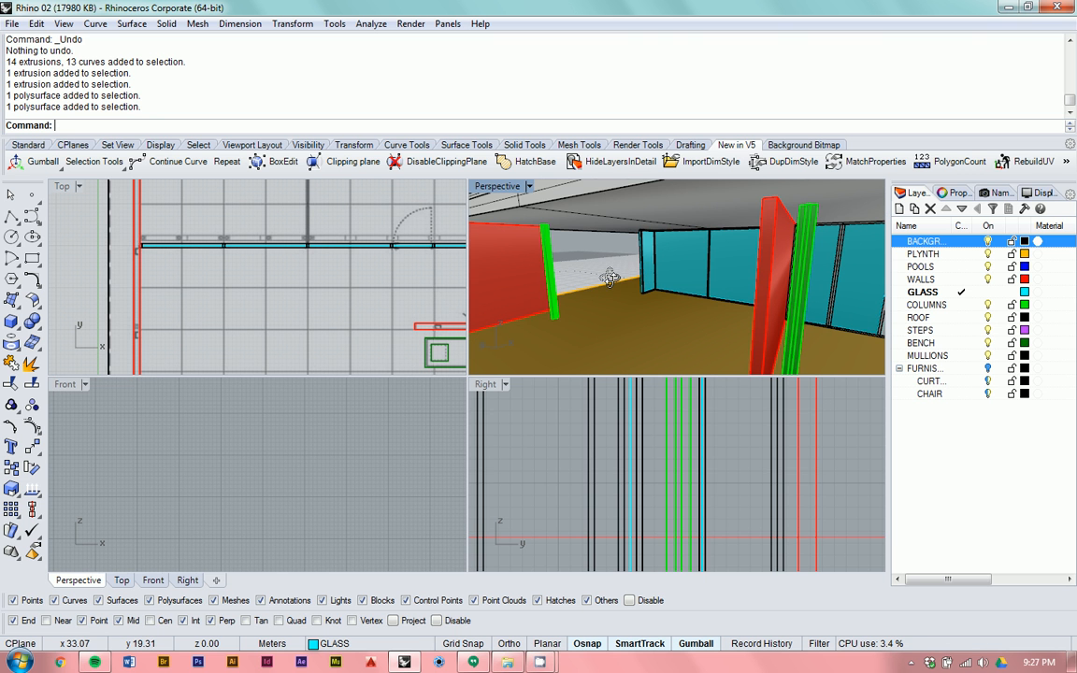
right_drag(611, 279, 610, 282)
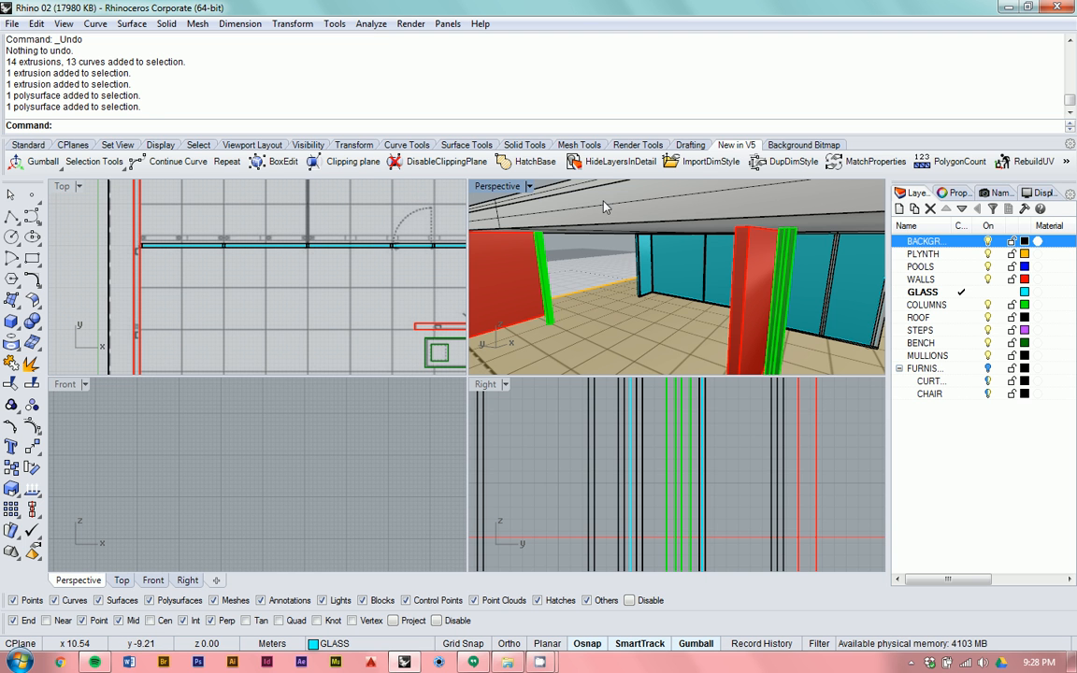
right_drag(620, 216, 545, 278)
scroll(597, 315, up, 5)
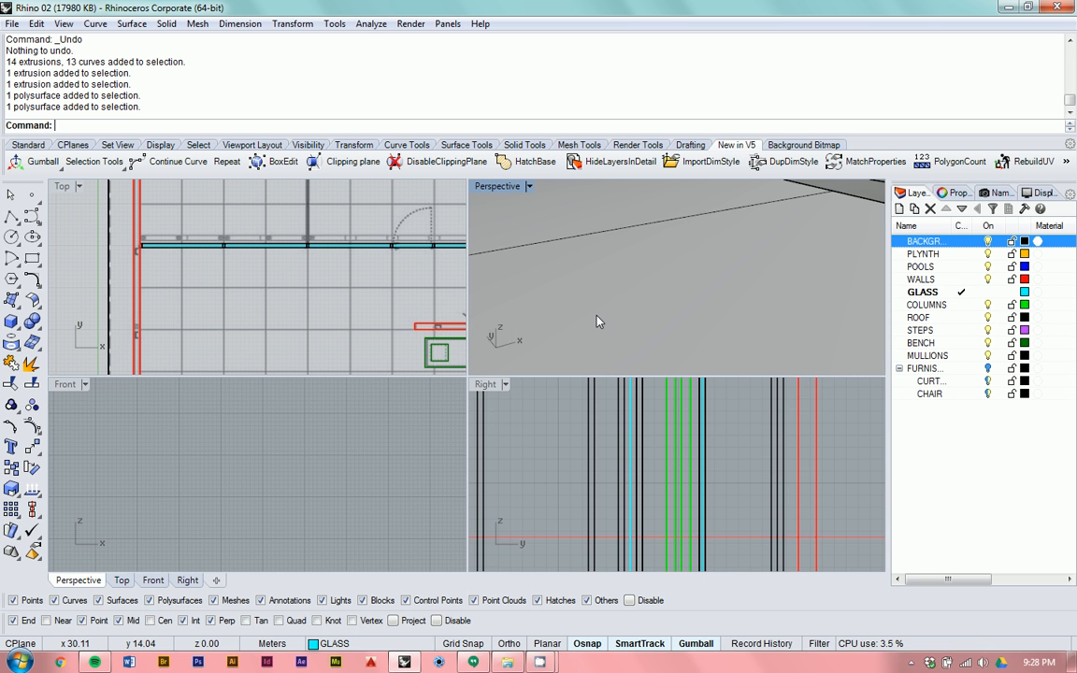
scroll(597, 315, down, 3)
scroll(593, 315, down, 4)
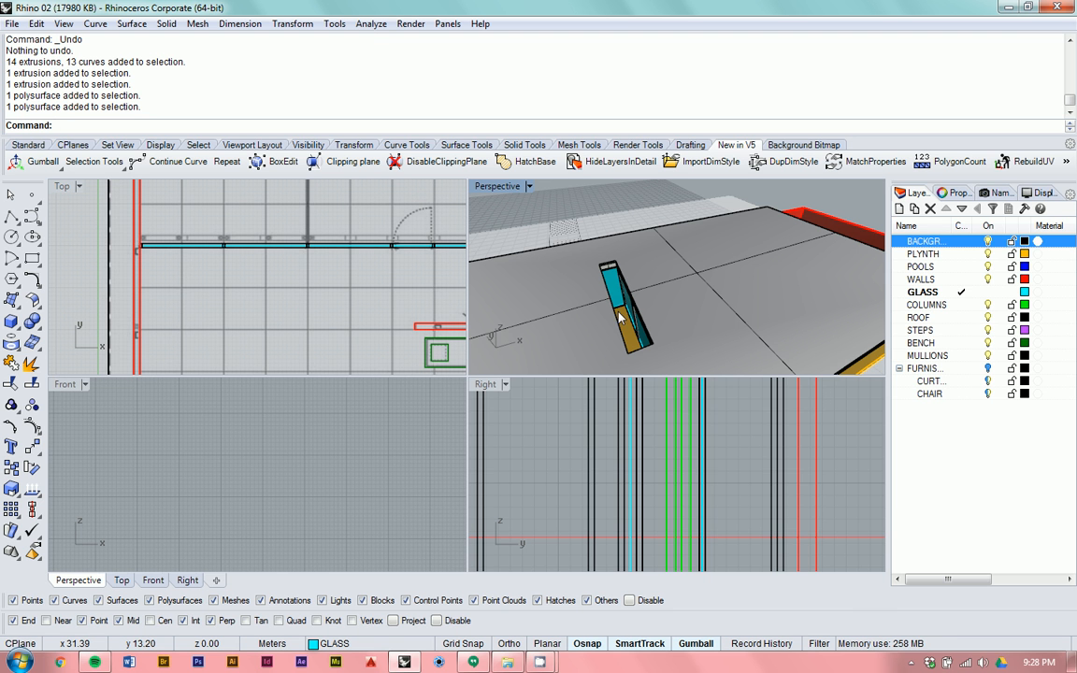
right_drag(559, 290, 700, 245)
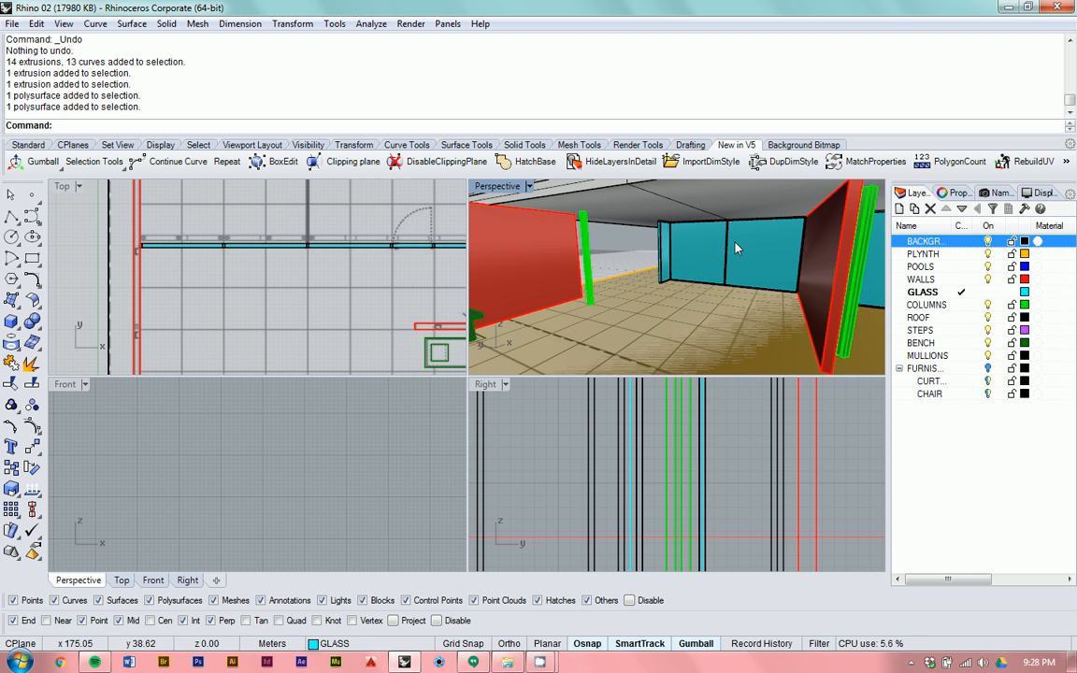
Step: Zoom to the glass pane beside the interior wall with Zoom Selected and inspect its framing
click(708, 258)
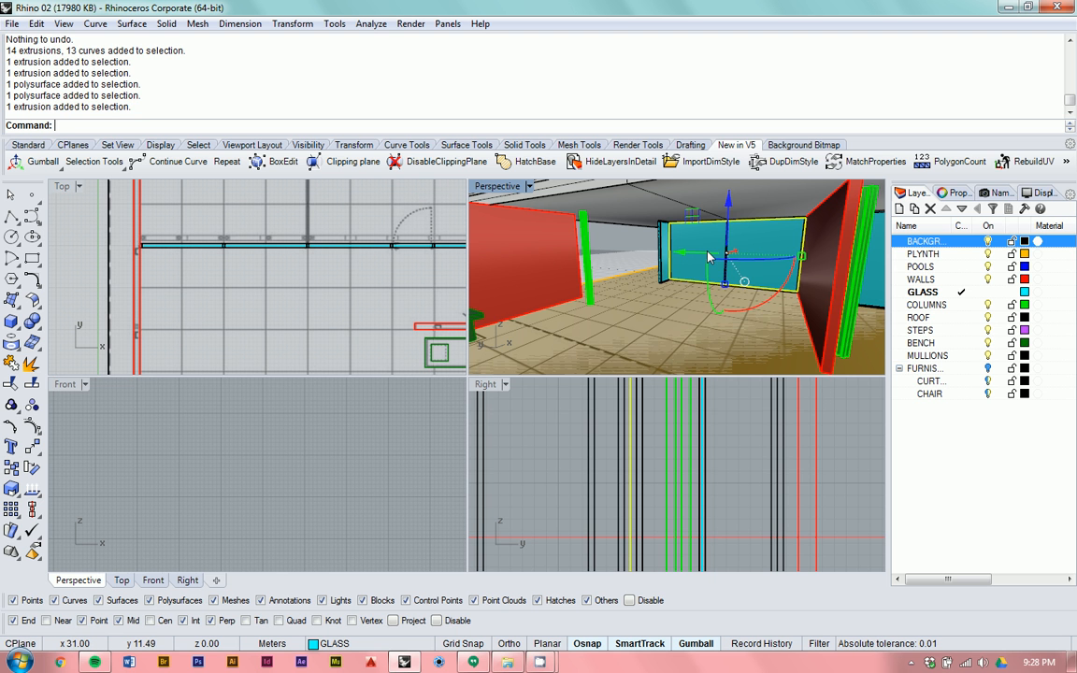
text(zs)
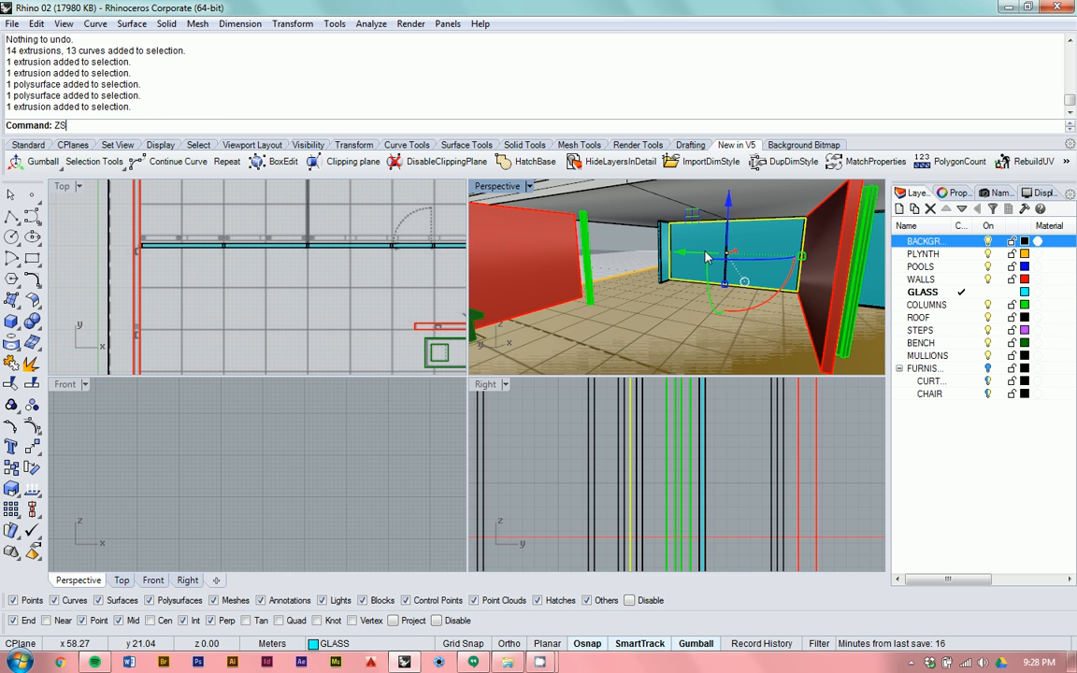
key(Return)
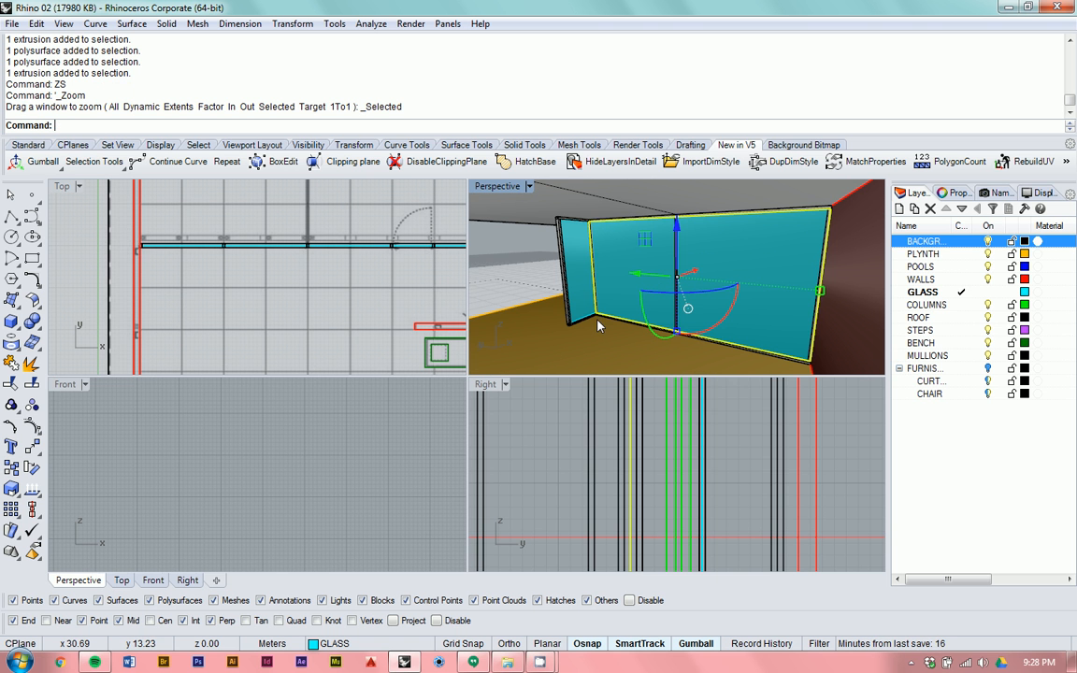
key(Escape)
right_drag(596, 310, 635, 293)
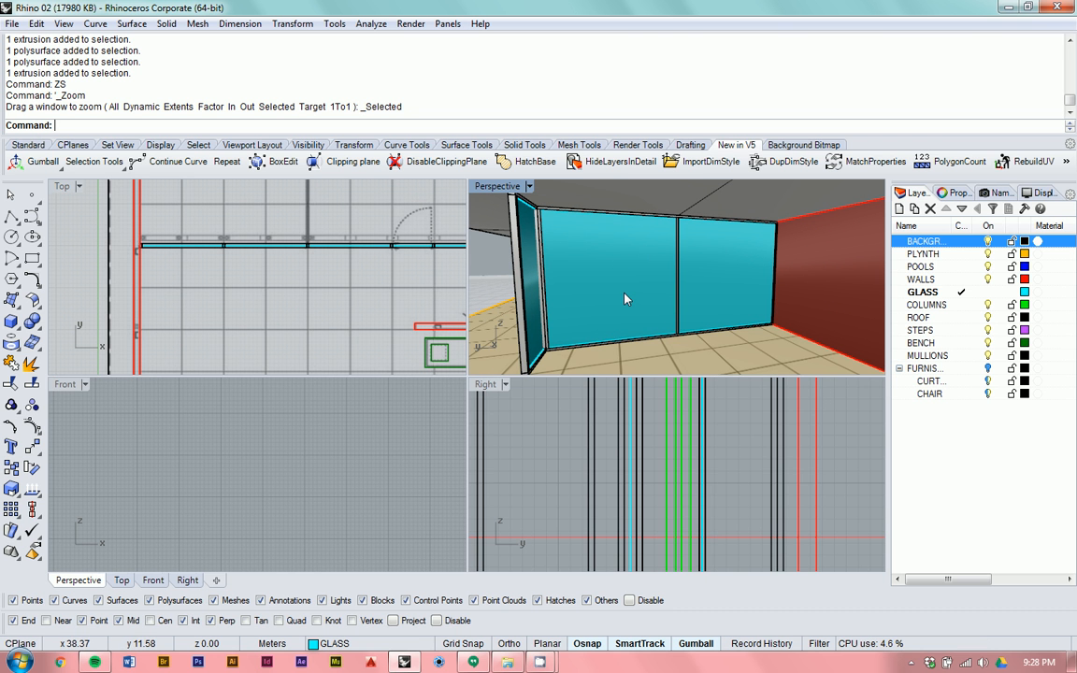
Step: Examine the whole pavilion from outside, including the roof, the plinth and the large pool
right_drag(625, 298, 613, 281)
scroll(613, 281, down, 6)
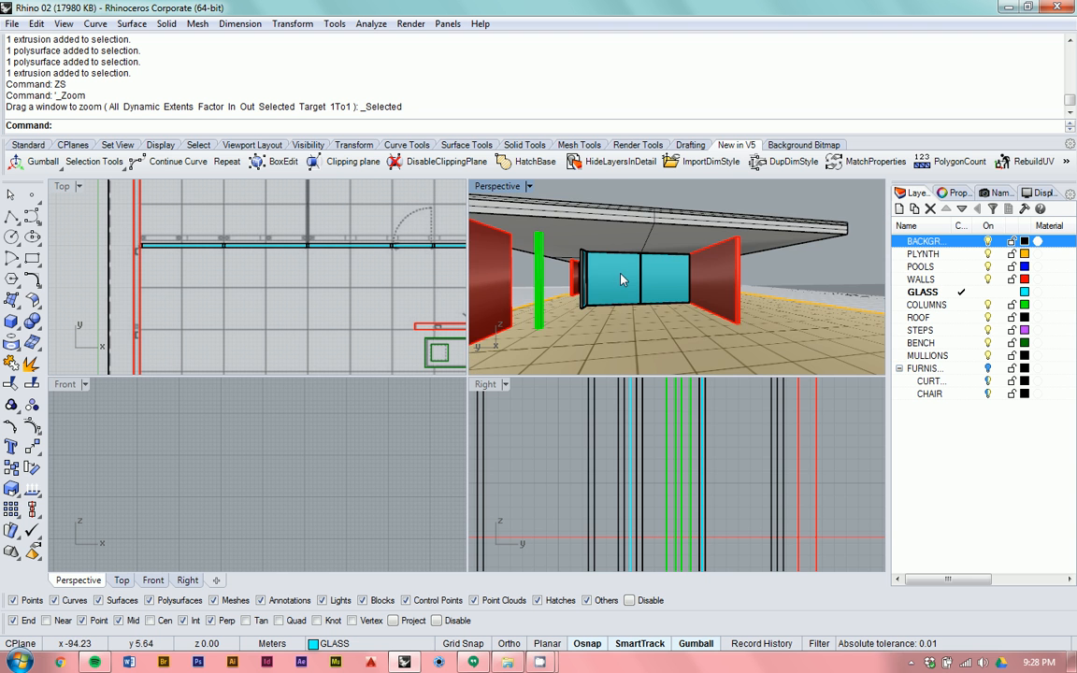
scroll(621, 273, down, 5)
scroll(689, 269, down, 5)
right_drag(689, 275, 567, 290)
scroll(573, 279, up, 4)
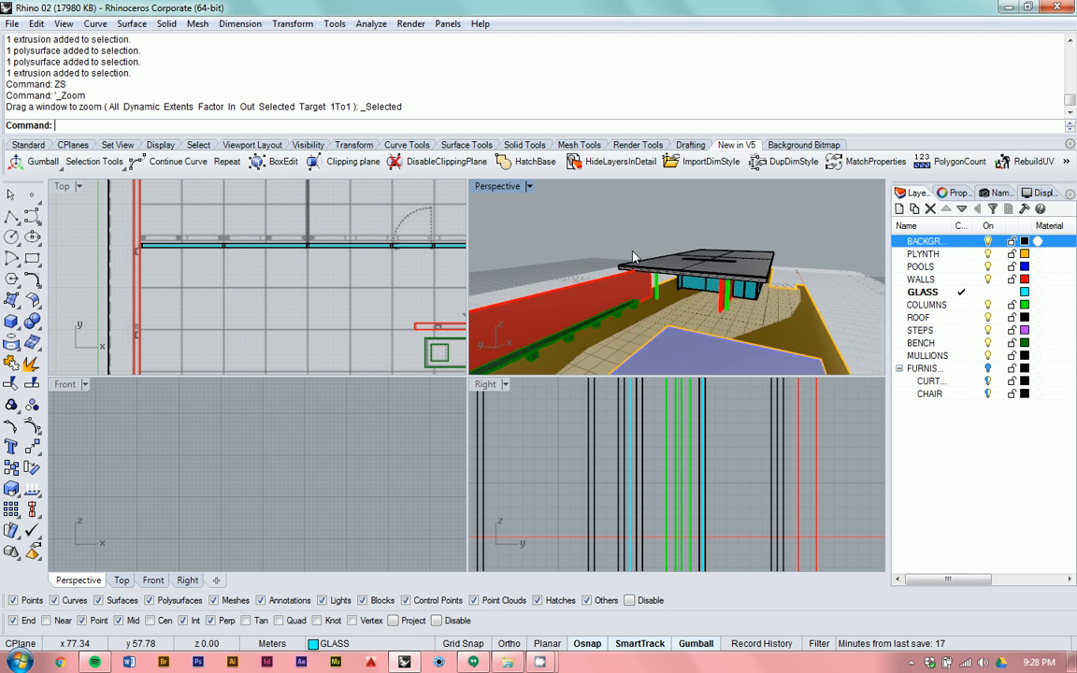
mouse_move(632, 250)
right_down()
mouse_move(587, 314)
mouse_move(631, 246)
mouse_move(624, 265)
right_up()
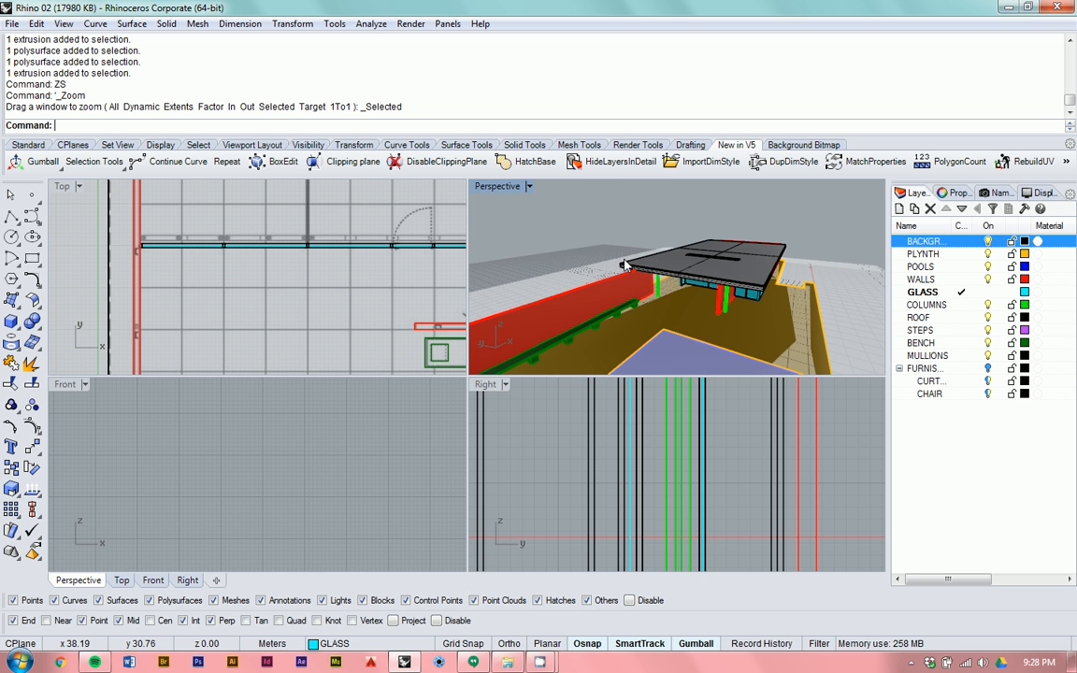
text(ShowSelected)
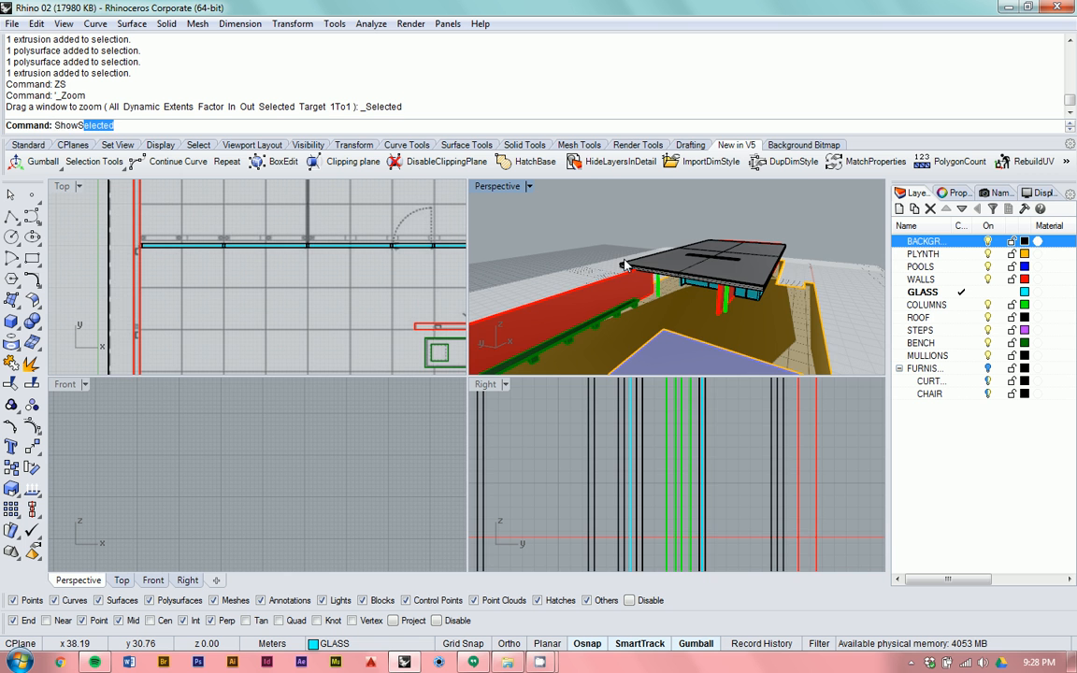
key(Return)
key(Return)
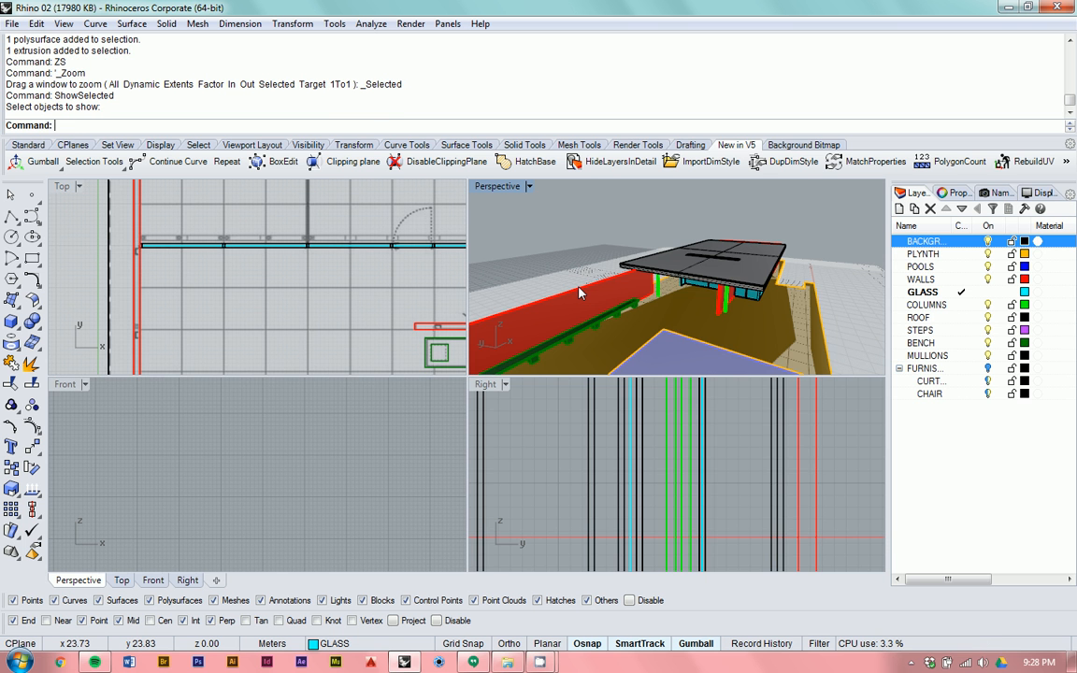
Step: Show all hidden objects in the model
text(Show)
key(Return)
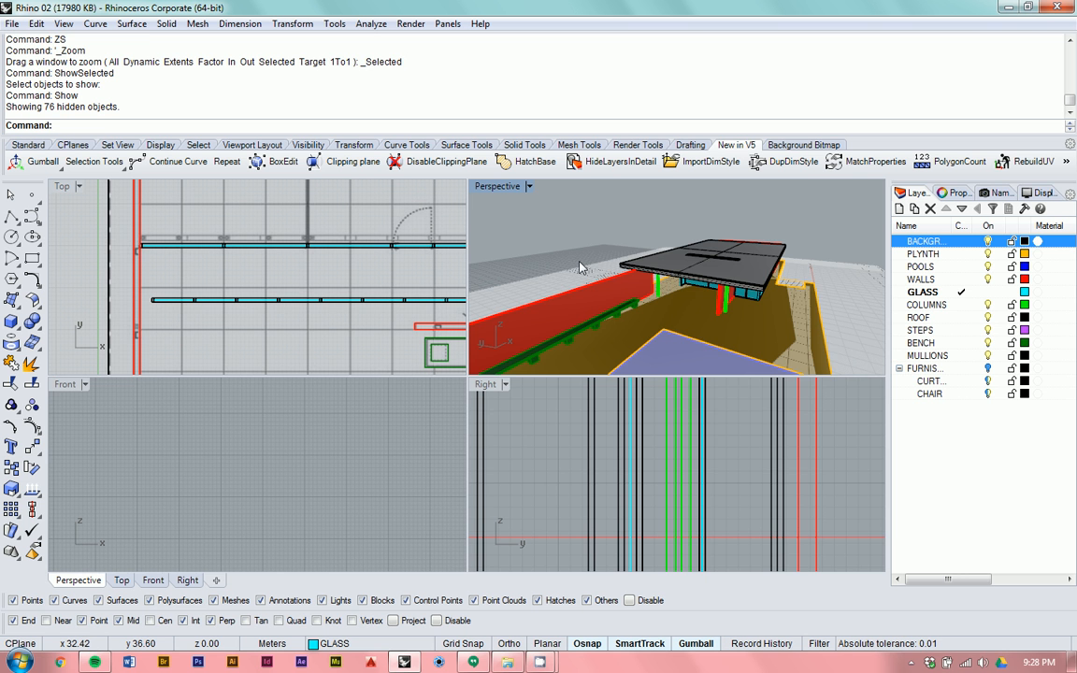
right_drag(566, 270, 626, 249)
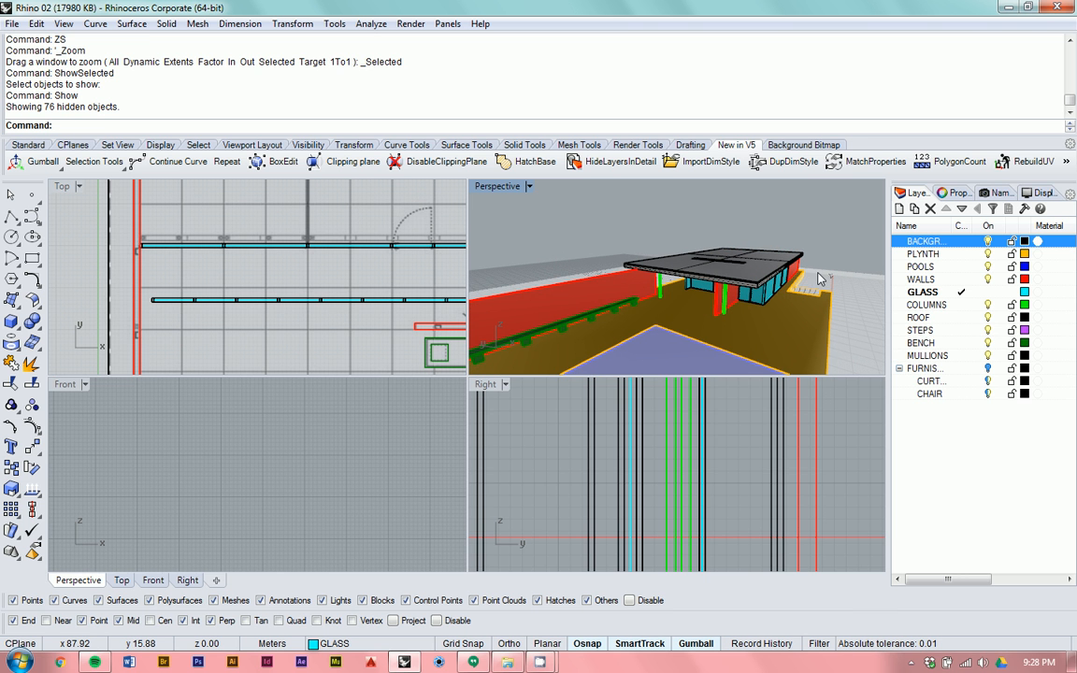
Step: Switch the Perspective viewport to the Rendered display mode with nothing in the model selected
click(818, 296)
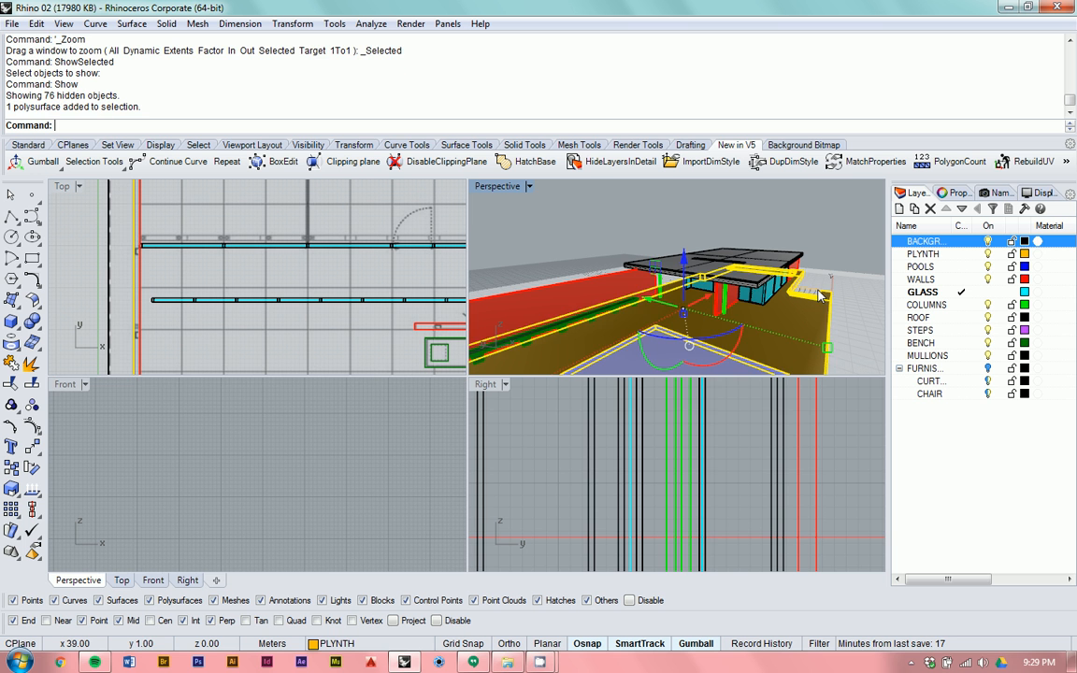
scroll(818, 296, up, 3)
click(808, 292)
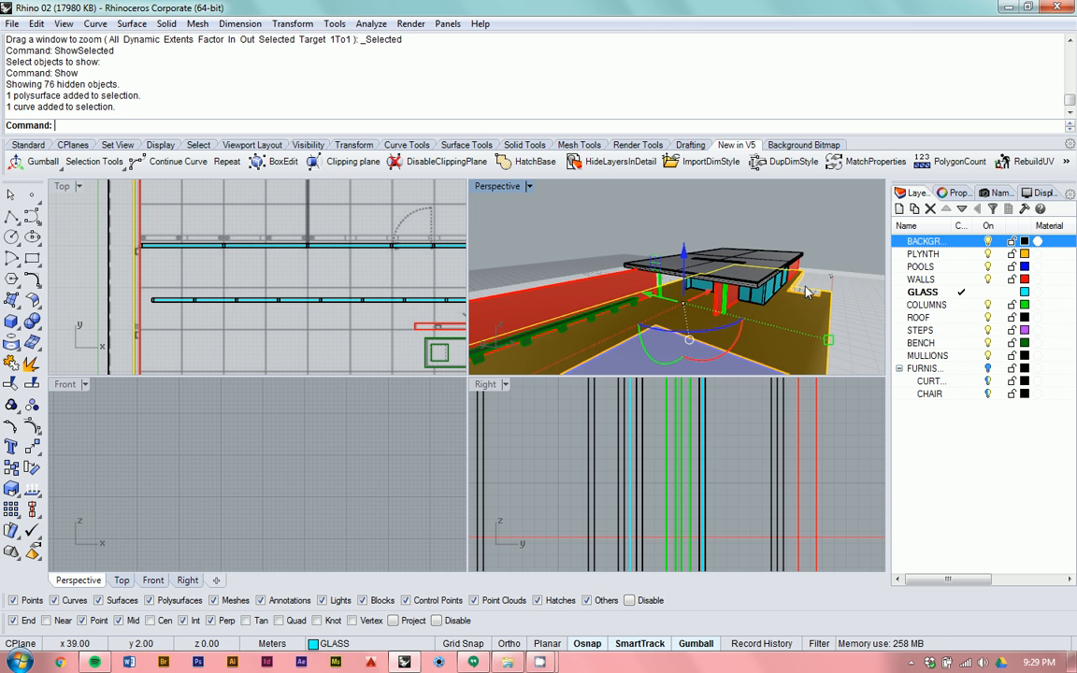
right_drag(809, 292, 837, 248)
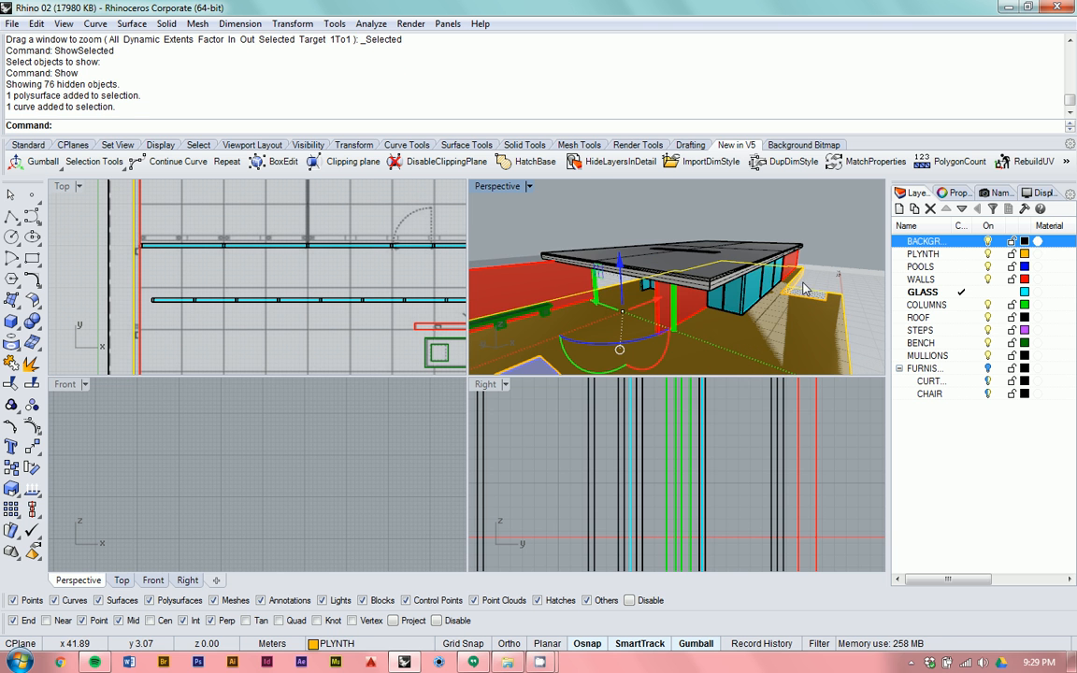
click(834, 246)
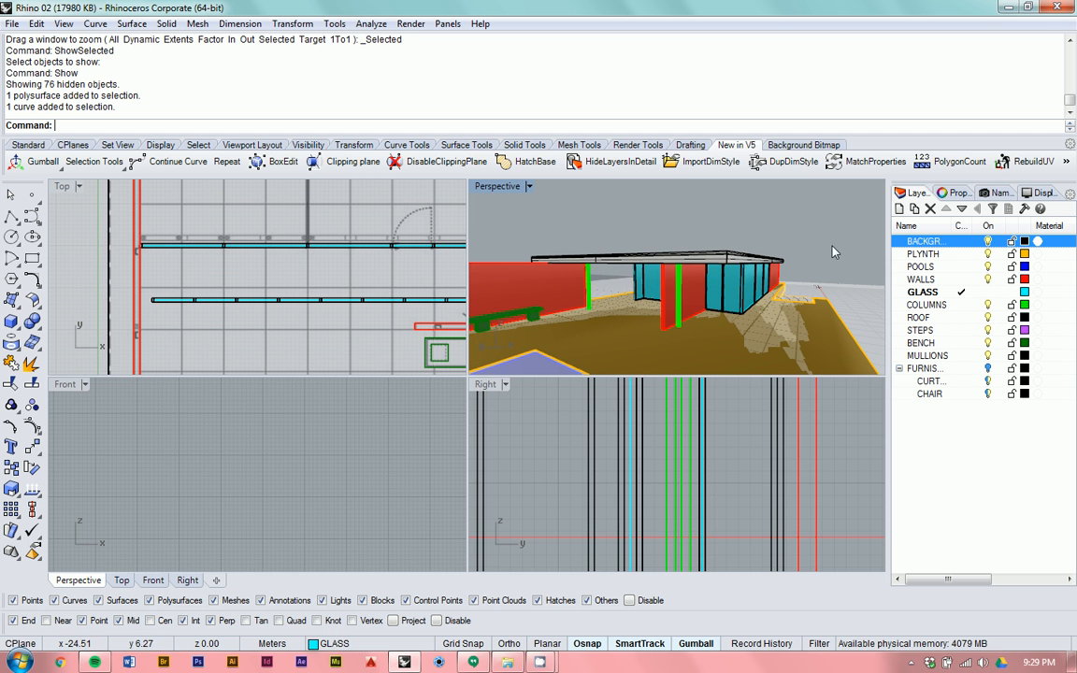
click(496, 189)
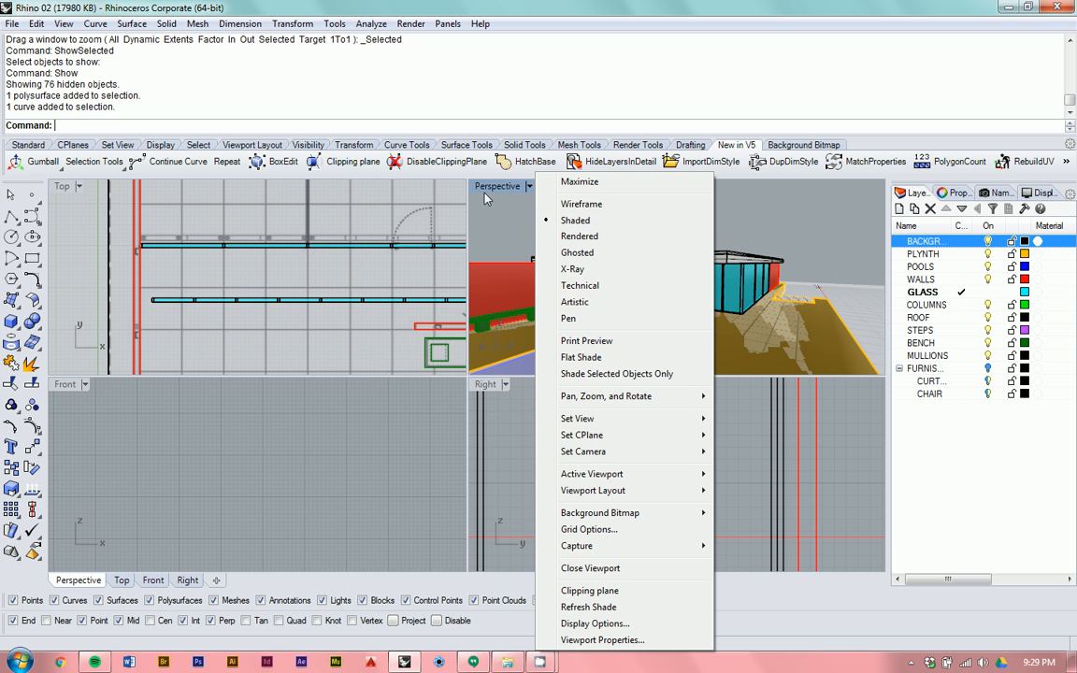
click(650, 242)
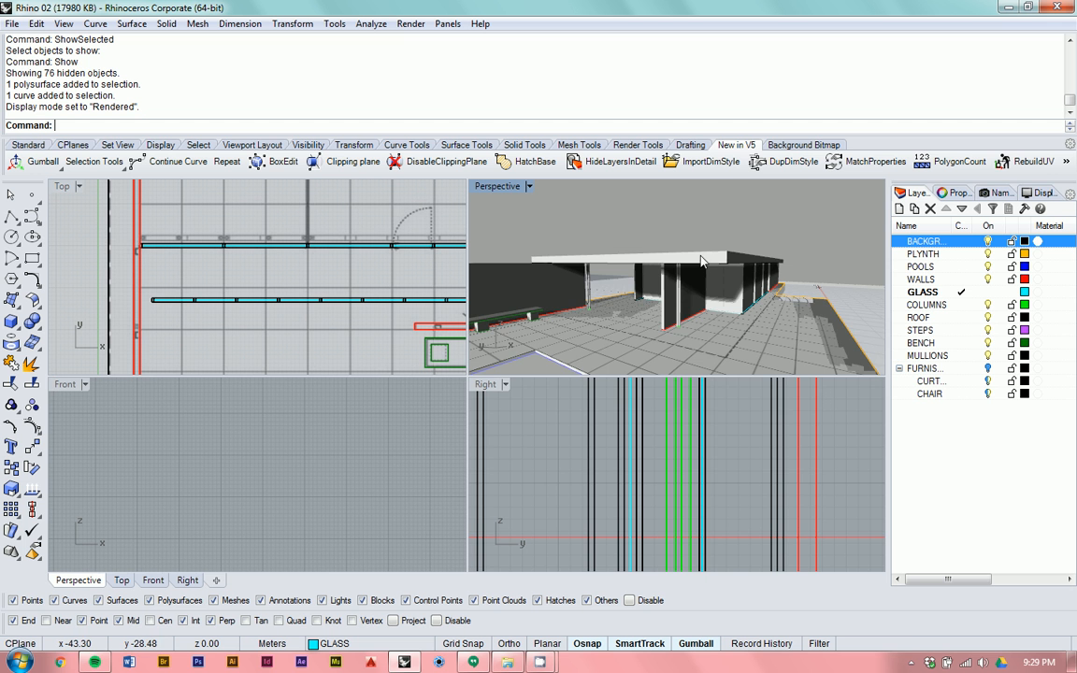
Step: Turn off the BACKGROUND layer so the plan drawing is hidden
scroll(723, 270, up, 5)
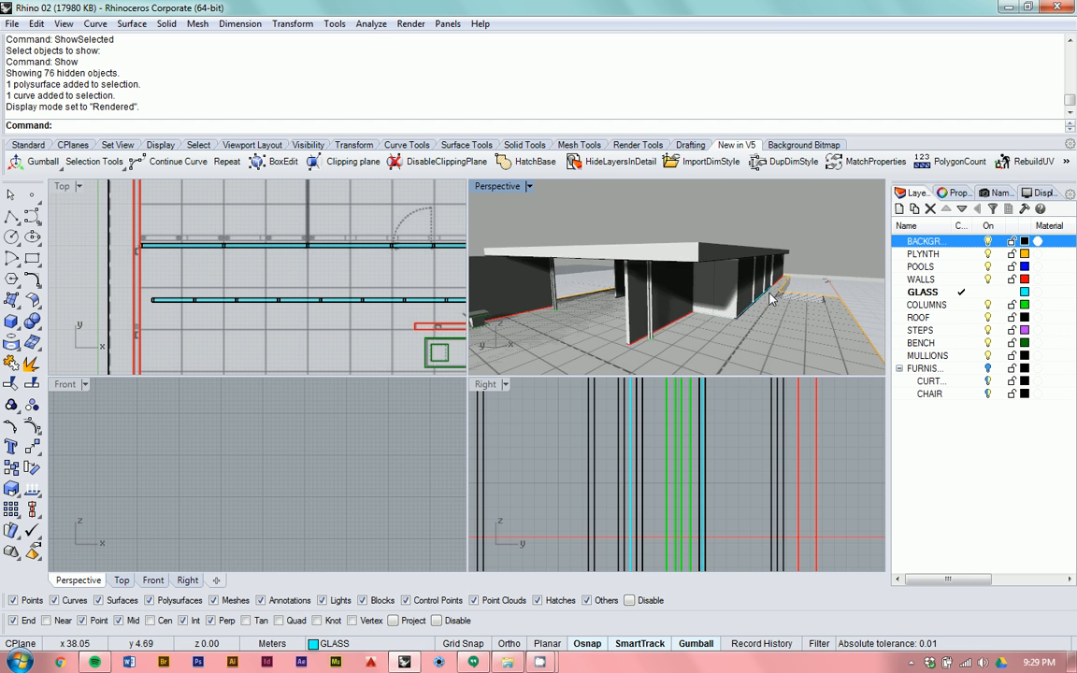
scroll(677, 309, down, 4)
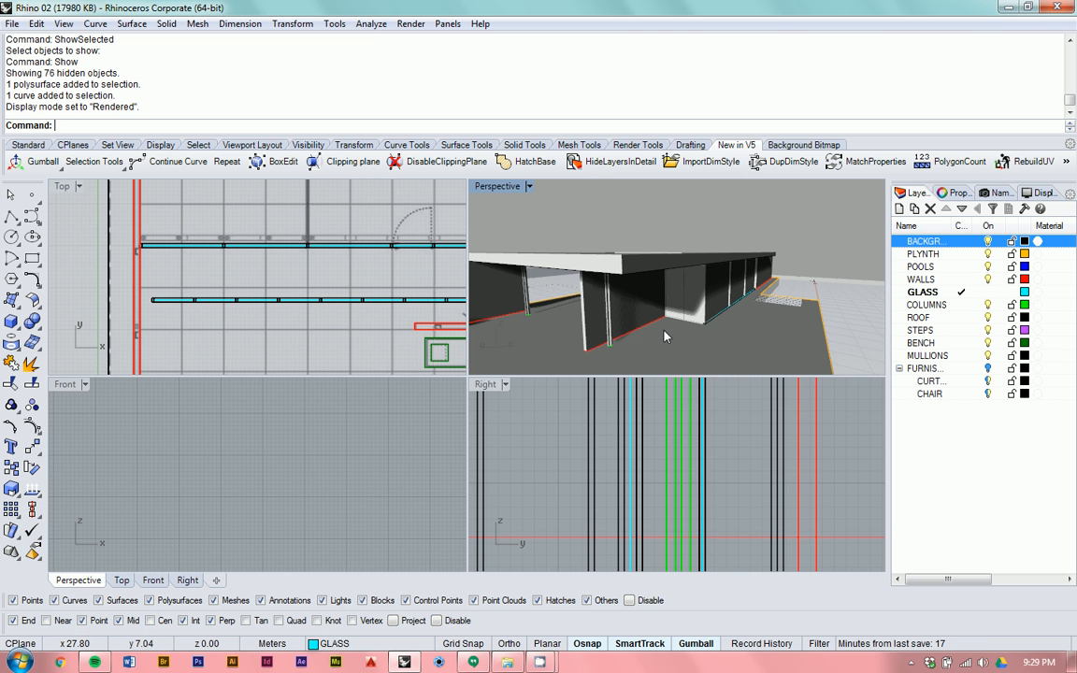
scroll(811, 270, down, 3)
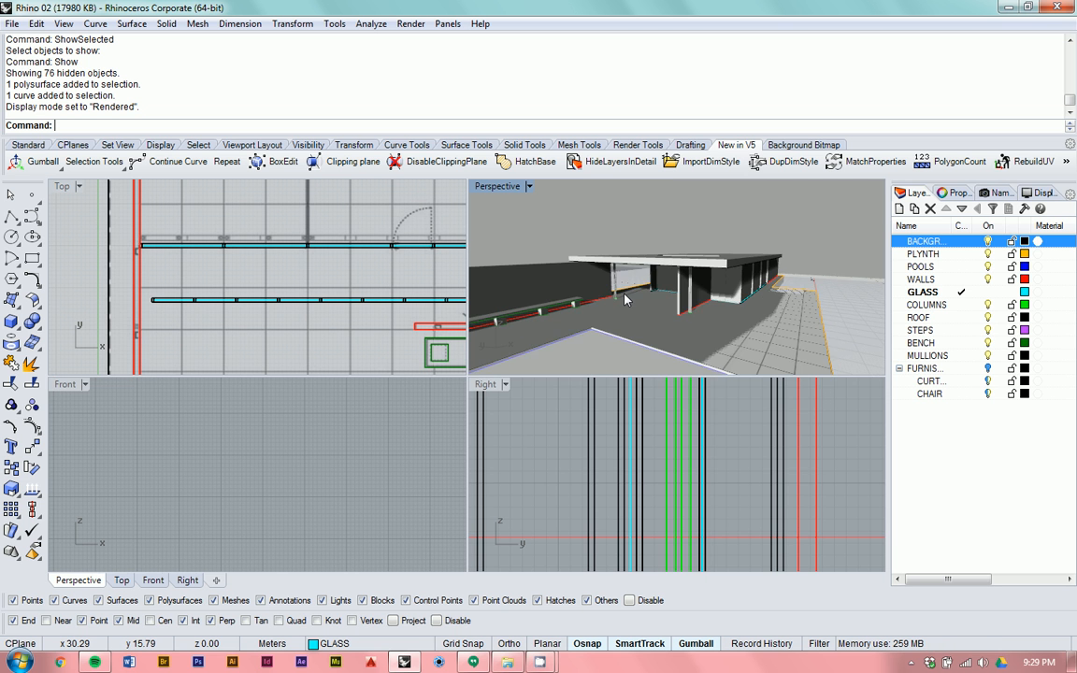
scroll(607, 304, up, 3)
scroll(608, 304, down, 2)
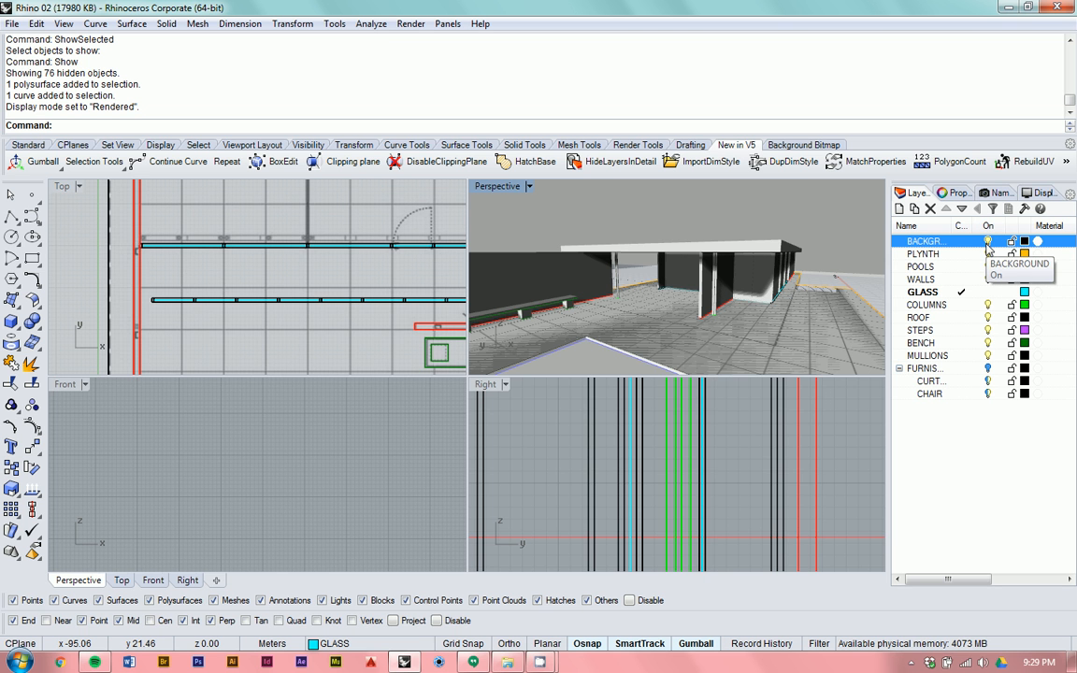
click(988, 243)
Step: Select every curve in the model with SelCrv and hide them all
right_drag(585, 303, 672, 301)
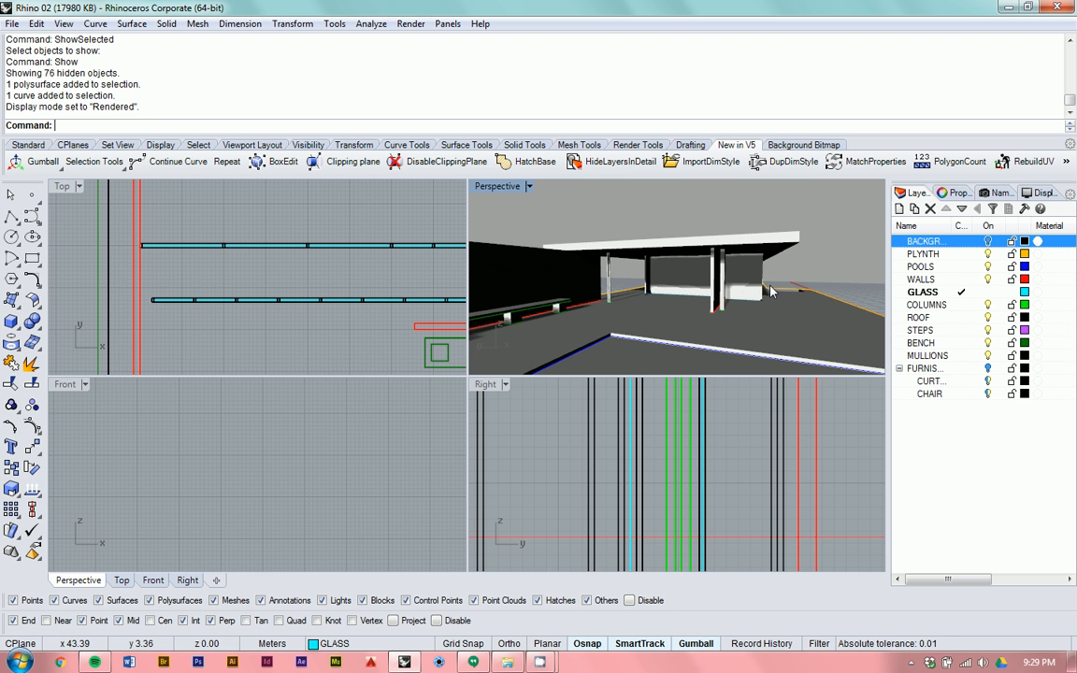
text(S)
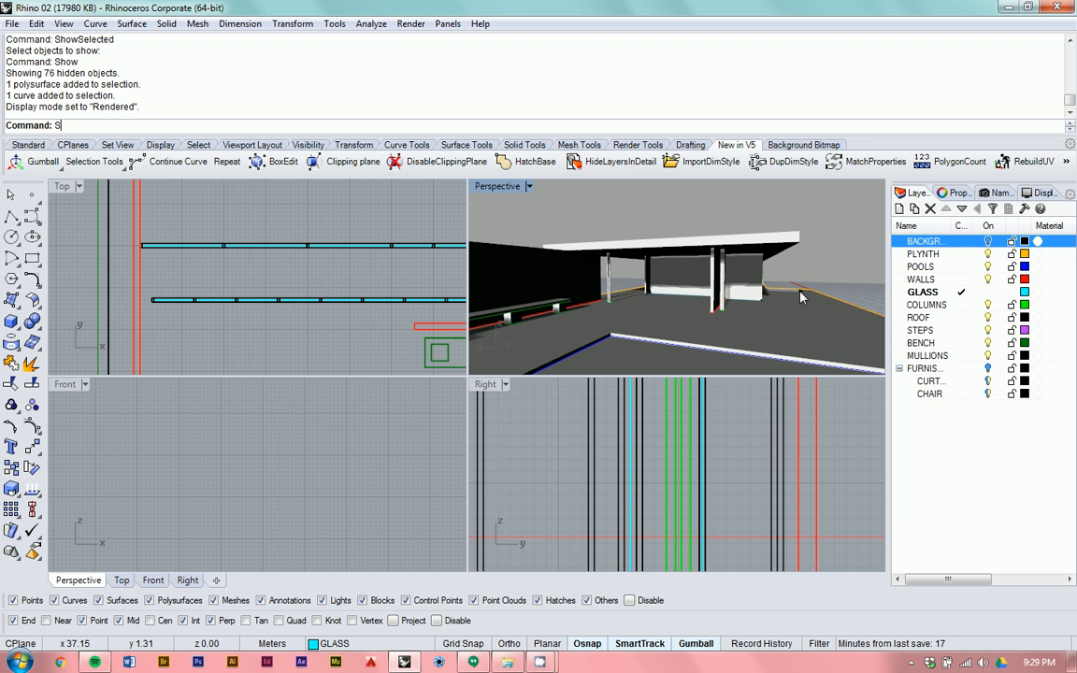
text(el)
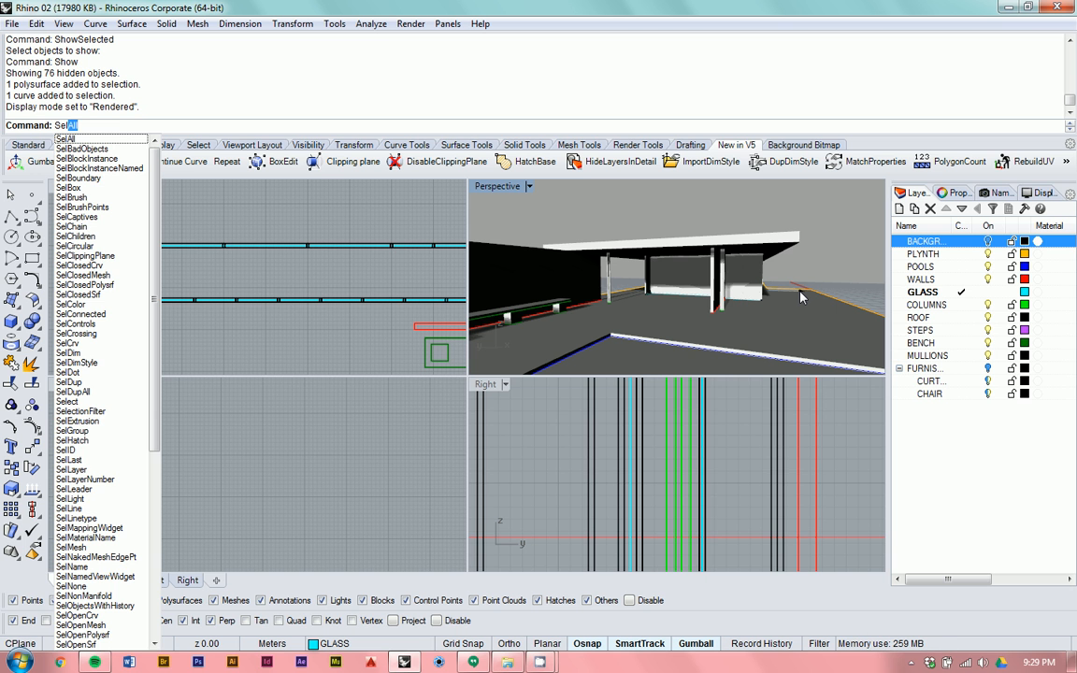
text(Crv)
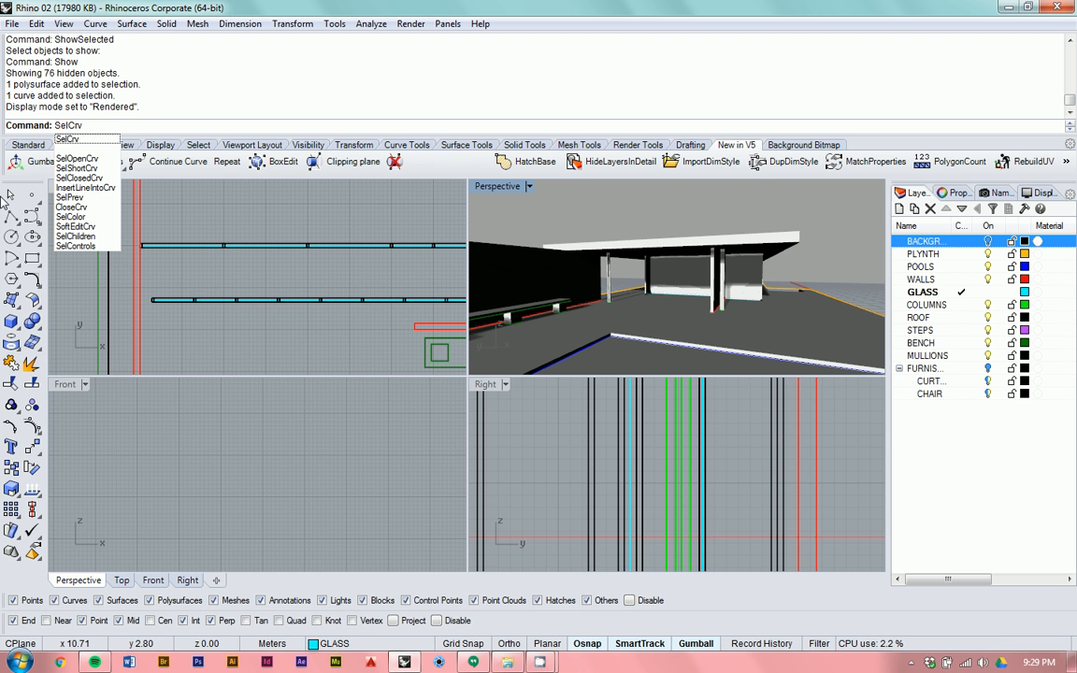
click(94, 143)
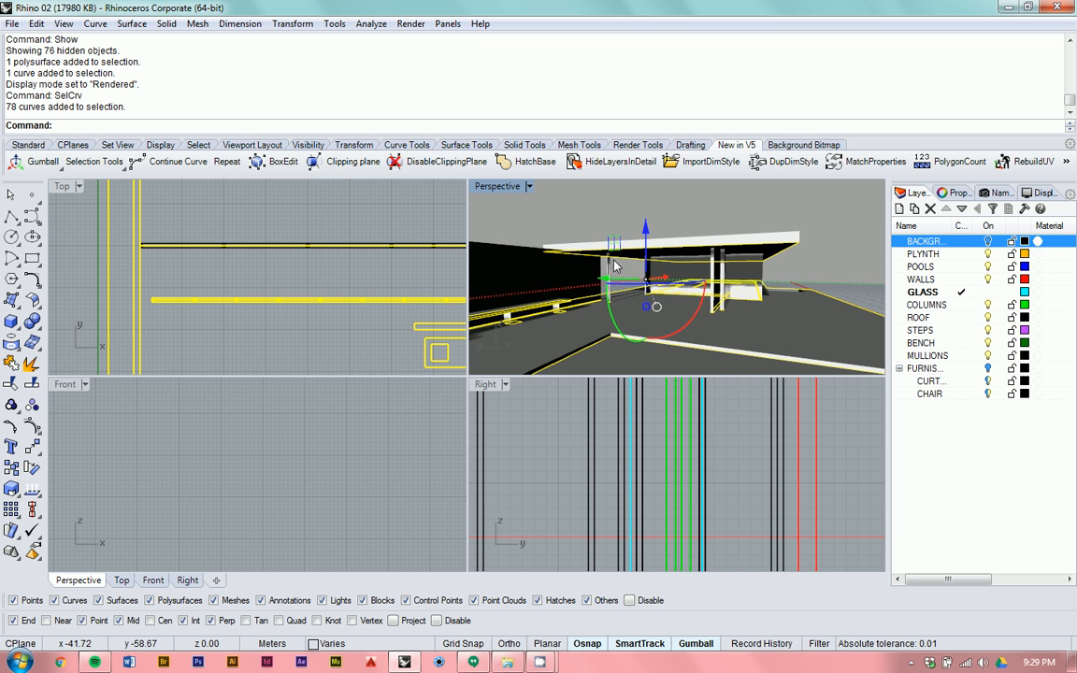
right_drag(568, 366, 620, 274)
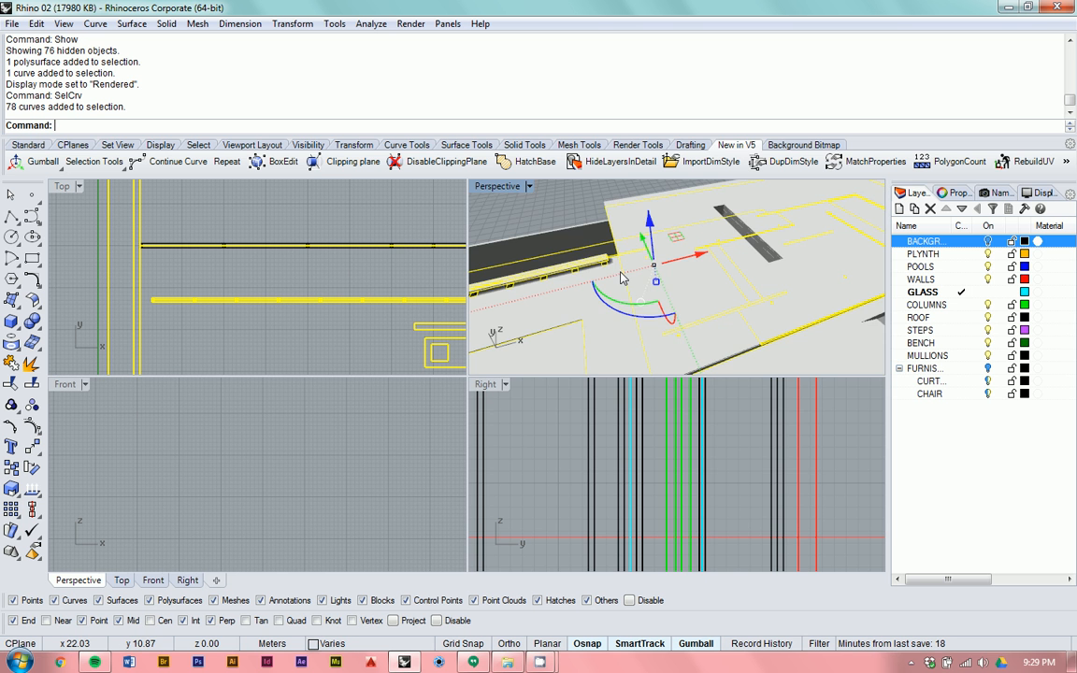
scroll(650, 239, down, 7)
scroll(655, 253, up, 3)
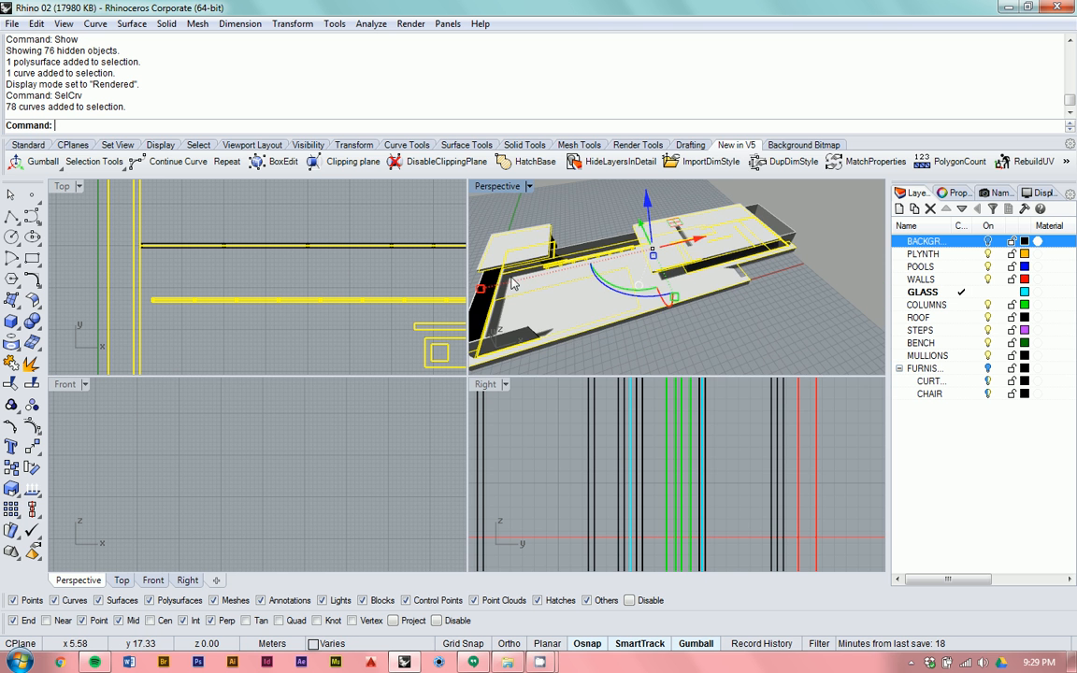
scroll(562, 255, up, 5)
right_drag(562, 255, 576, 207)
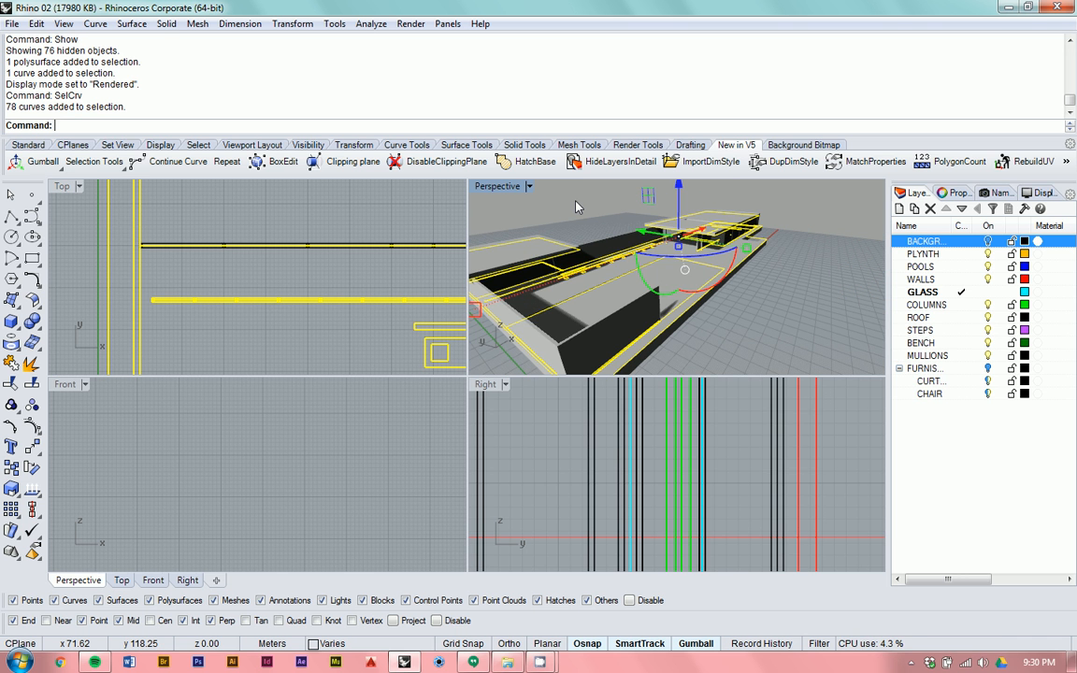
text(Hide)
key(Return)
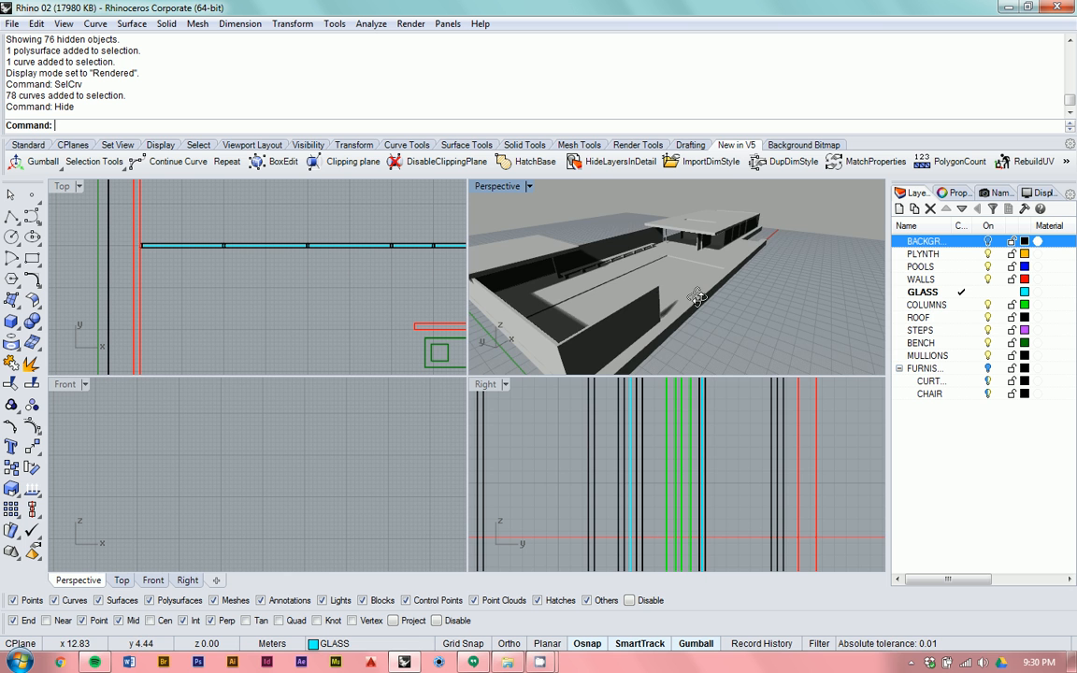
Step: Turn off the construction grid in the Perspective viewport by setting the Grid command's ShowGrid option to No
right_drag(589, 252, 673, 276)
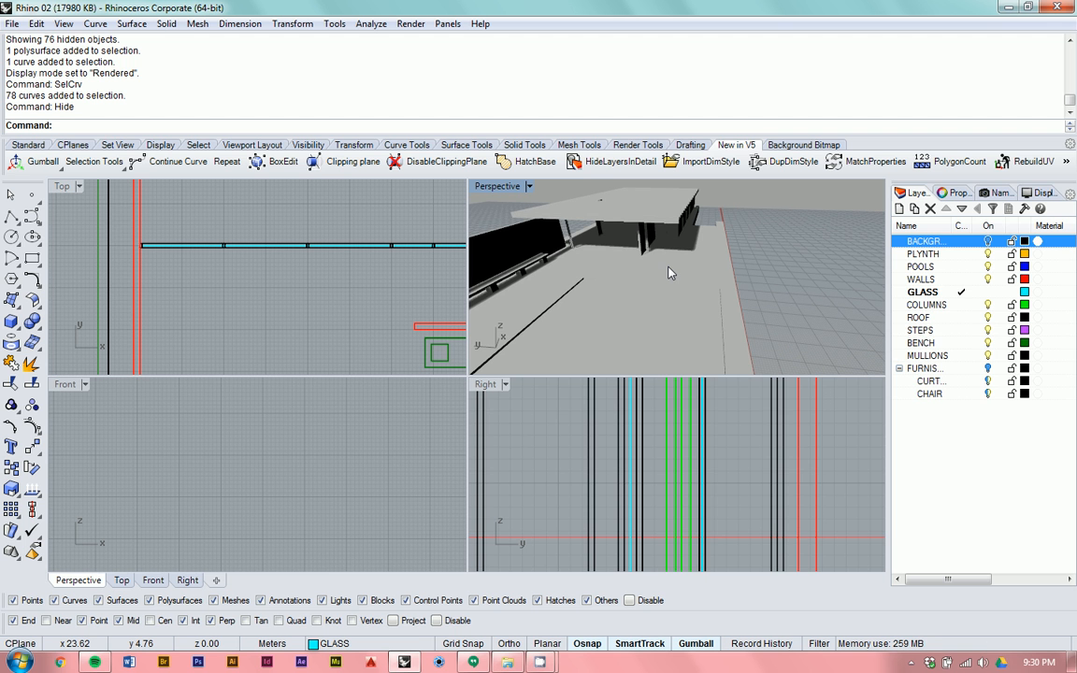
text(grid)
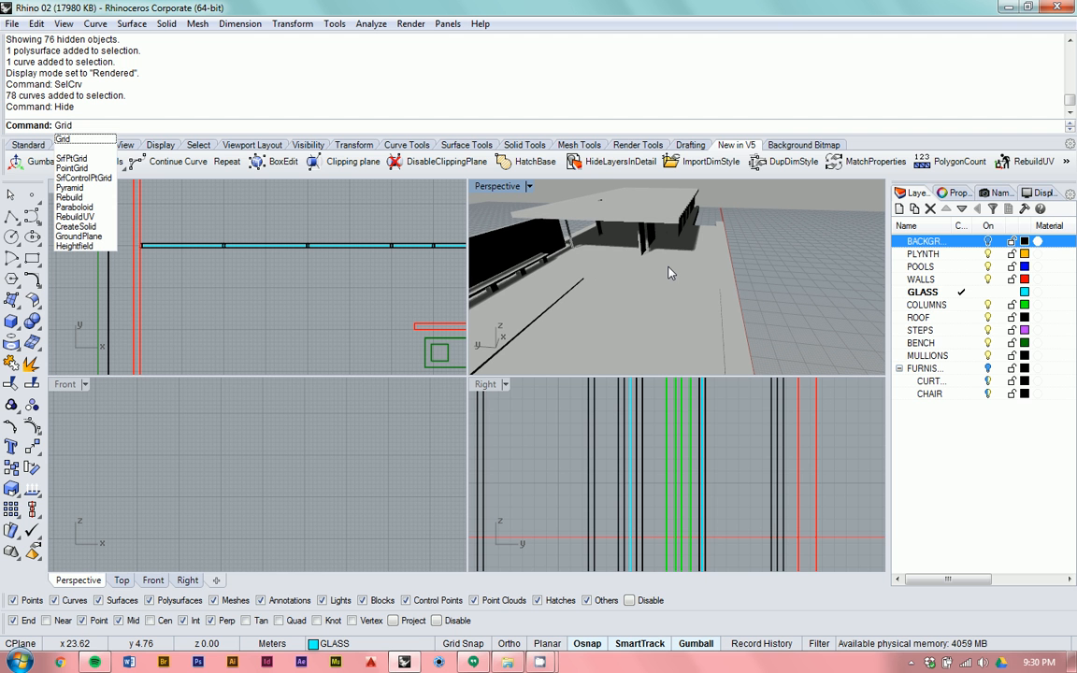
key(Return)
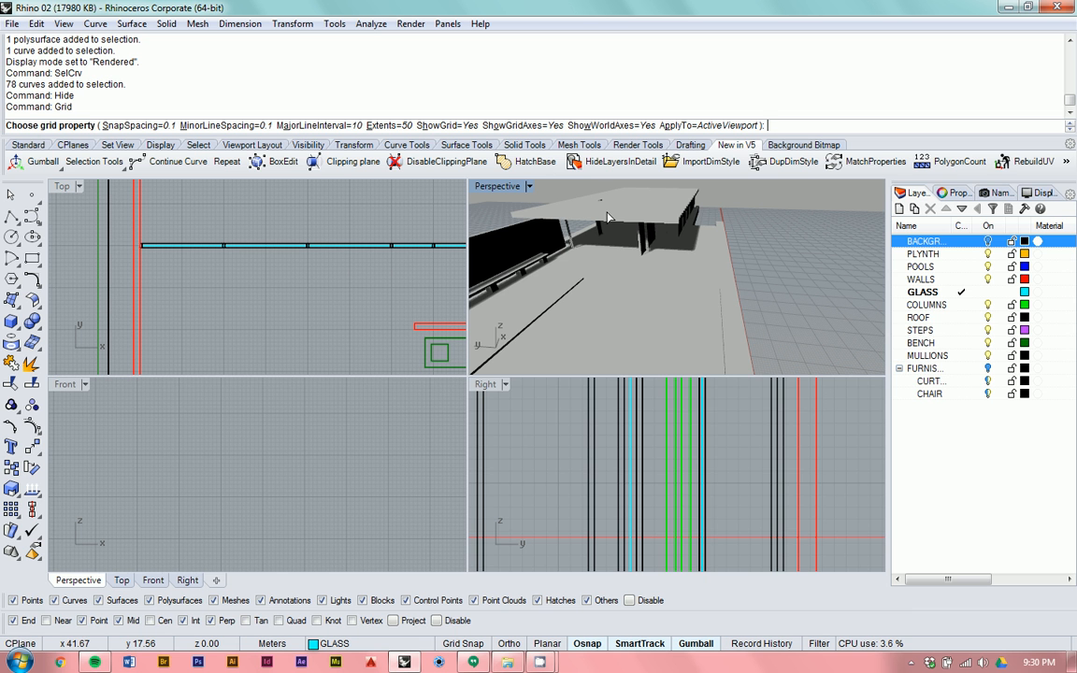
click(432, 128)
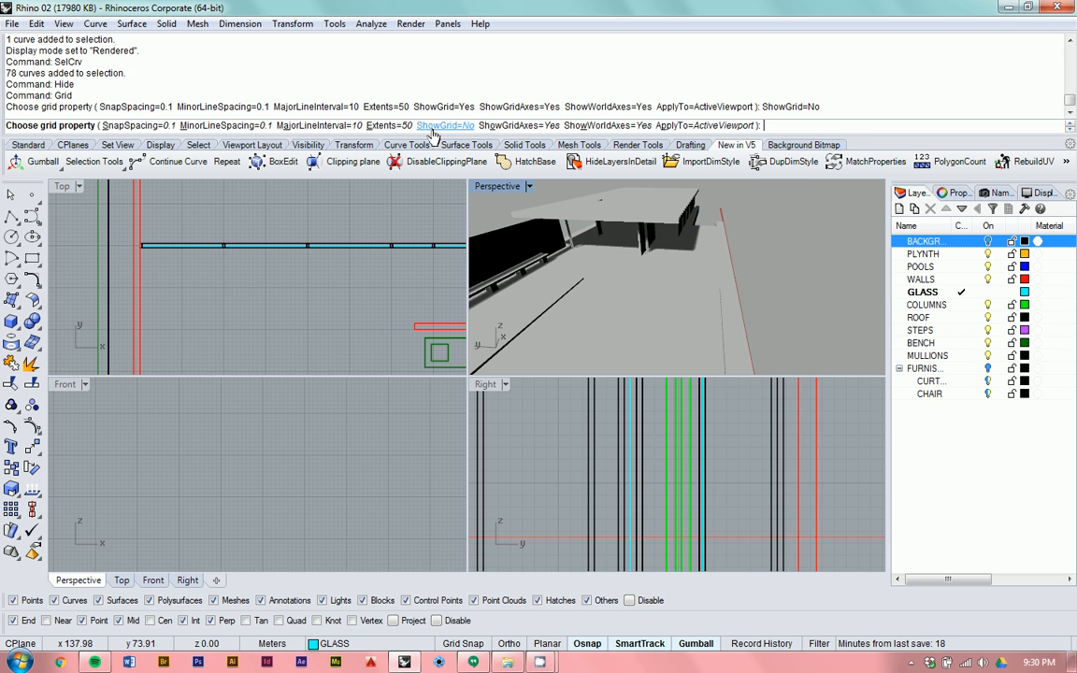
key(Return)
Step: Maximize the Perspective viewport with the view close to the roofed part of the pavilion
right_drag(748, 281, 629, 205)
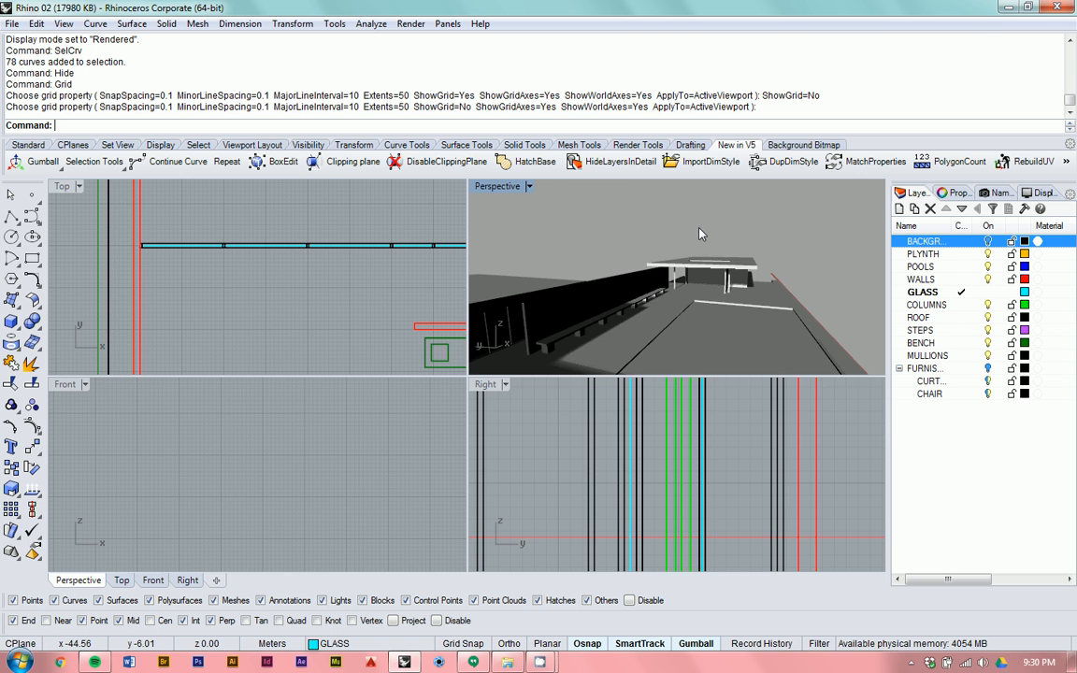
right_drag(680, 275, 727, 264)
scroll(727, 267, up, 6)
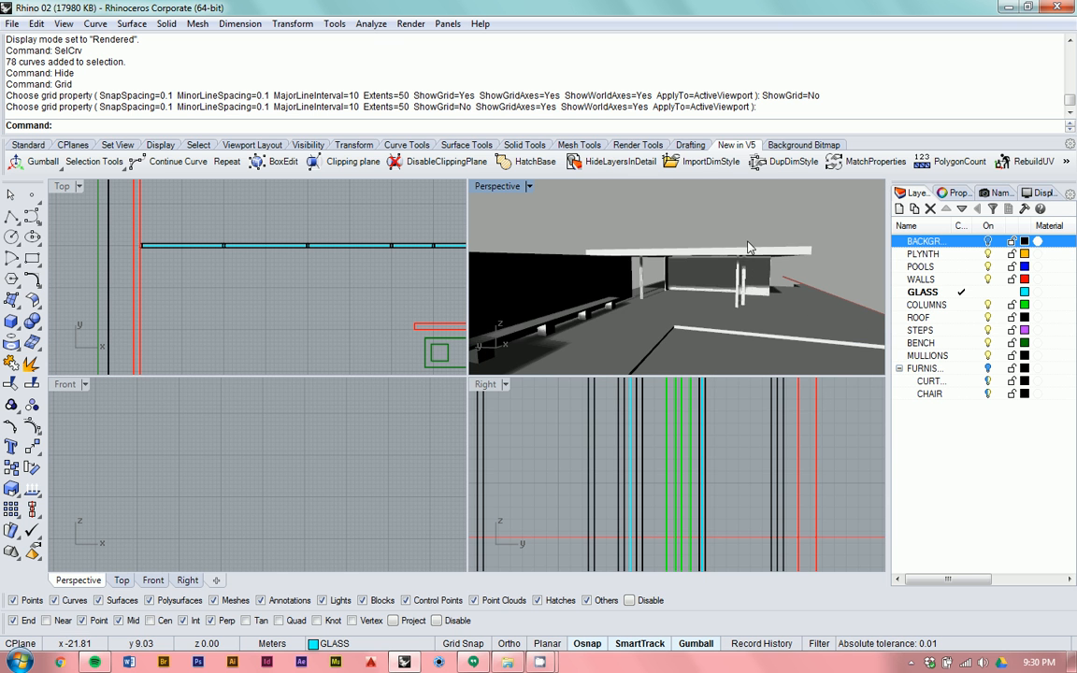
scroll(735, 281, down, 5)
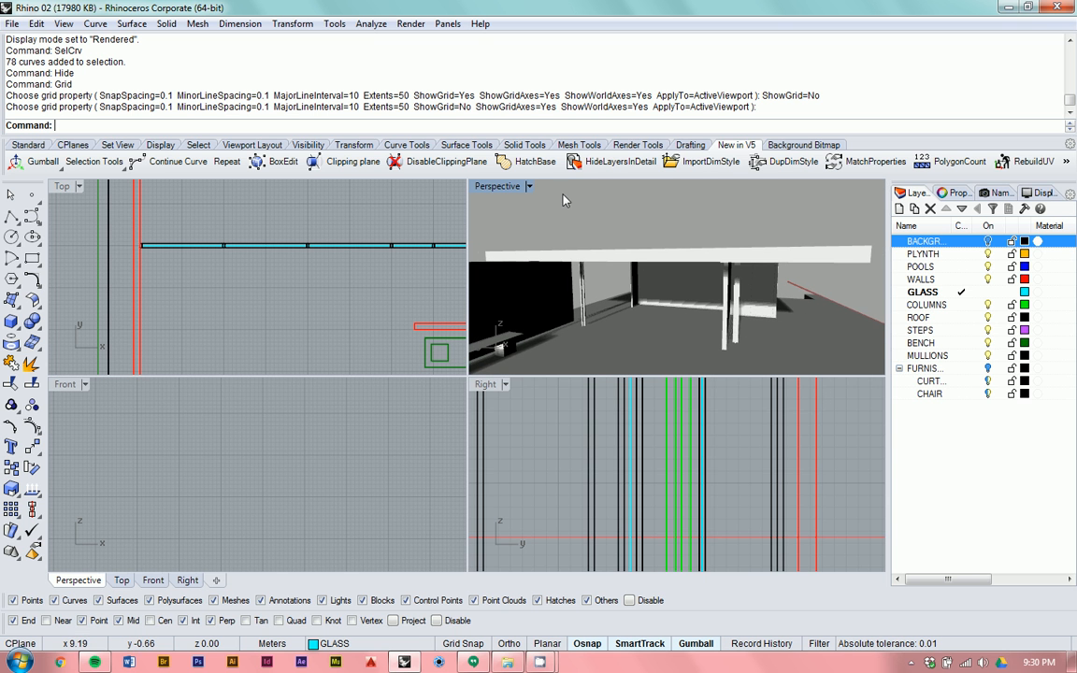
double_click(498, 186)
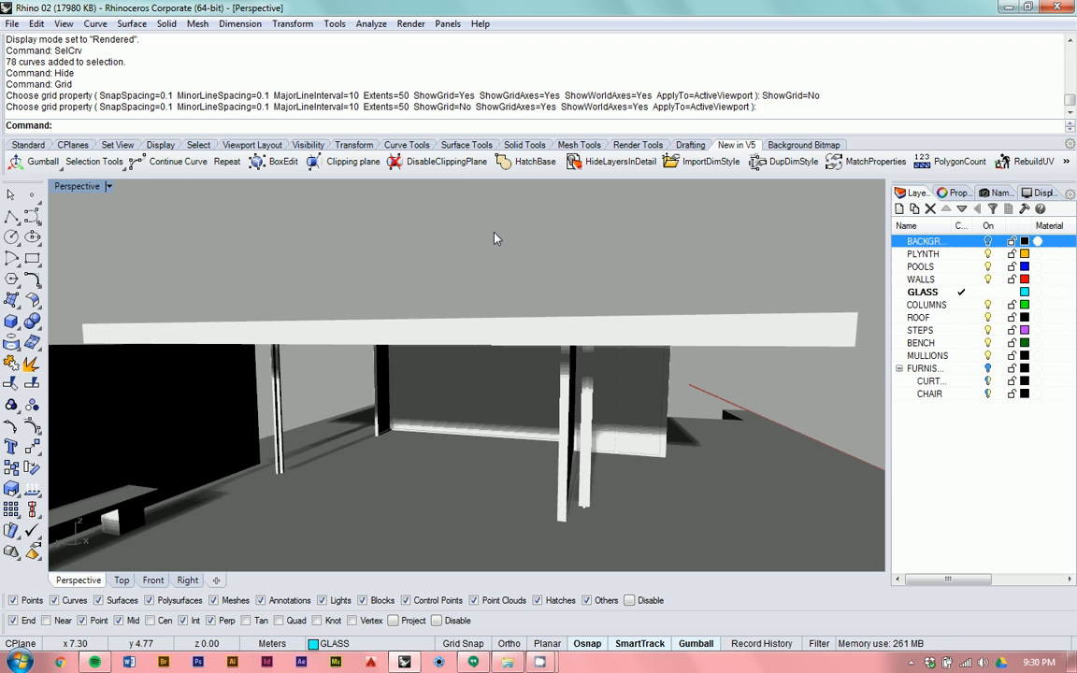
right_drag(455, 243, 669, 298)
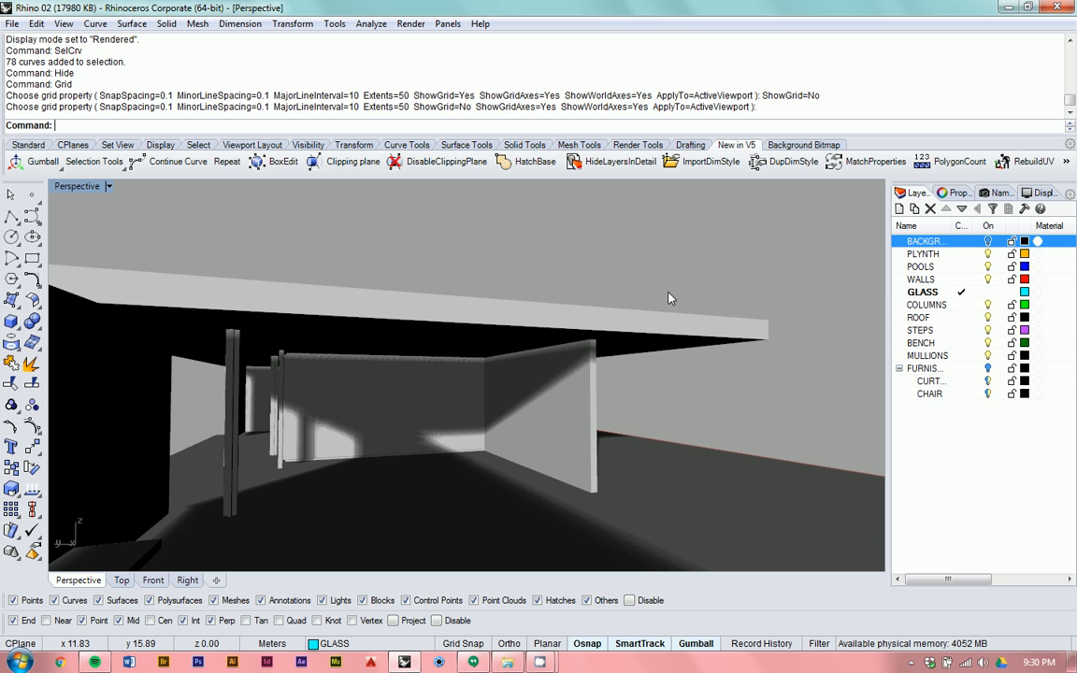
Step: Select all objects on the GLASS layer and check the selected panes around the pavilion
right_click(939, 293)
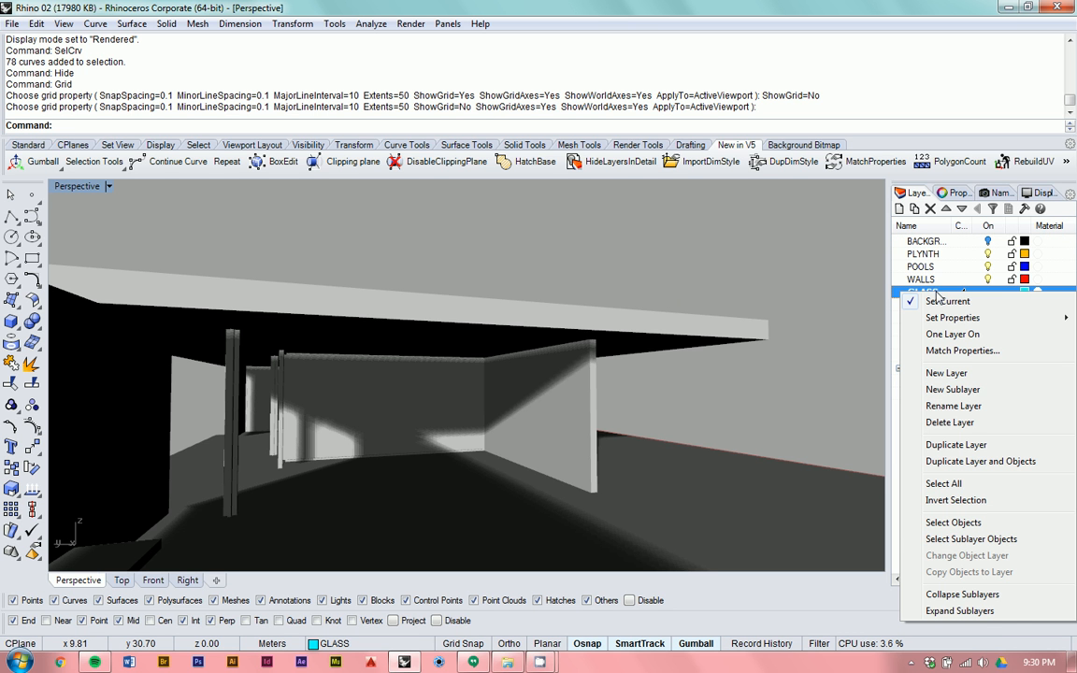
click(967, 530)
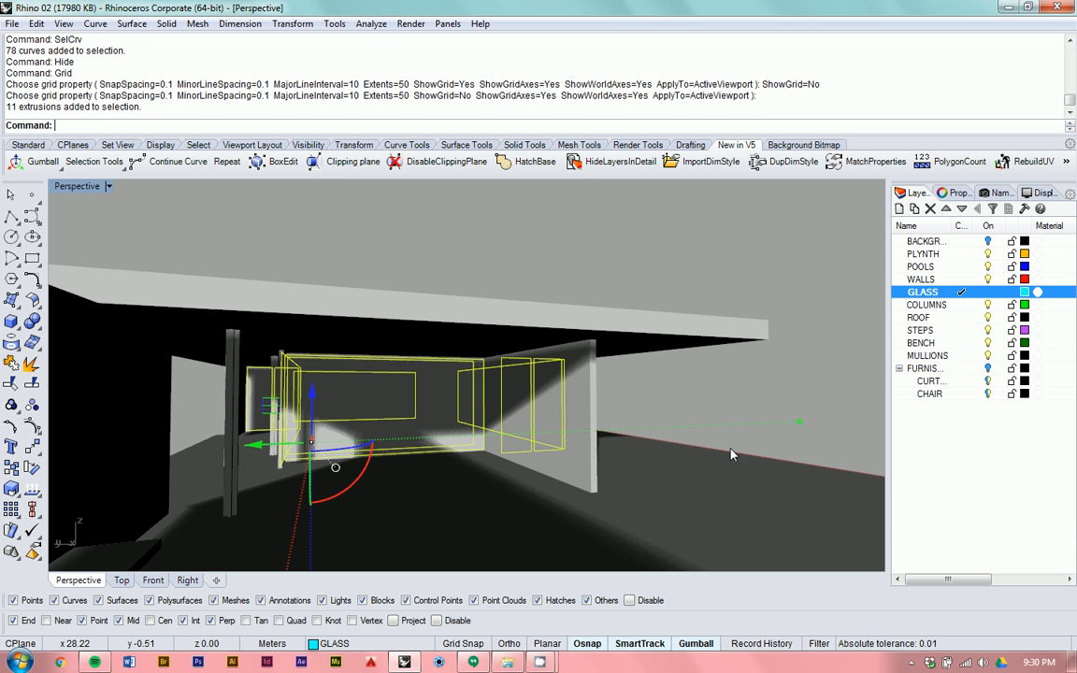
right_drag(657, 403, 491, 411)
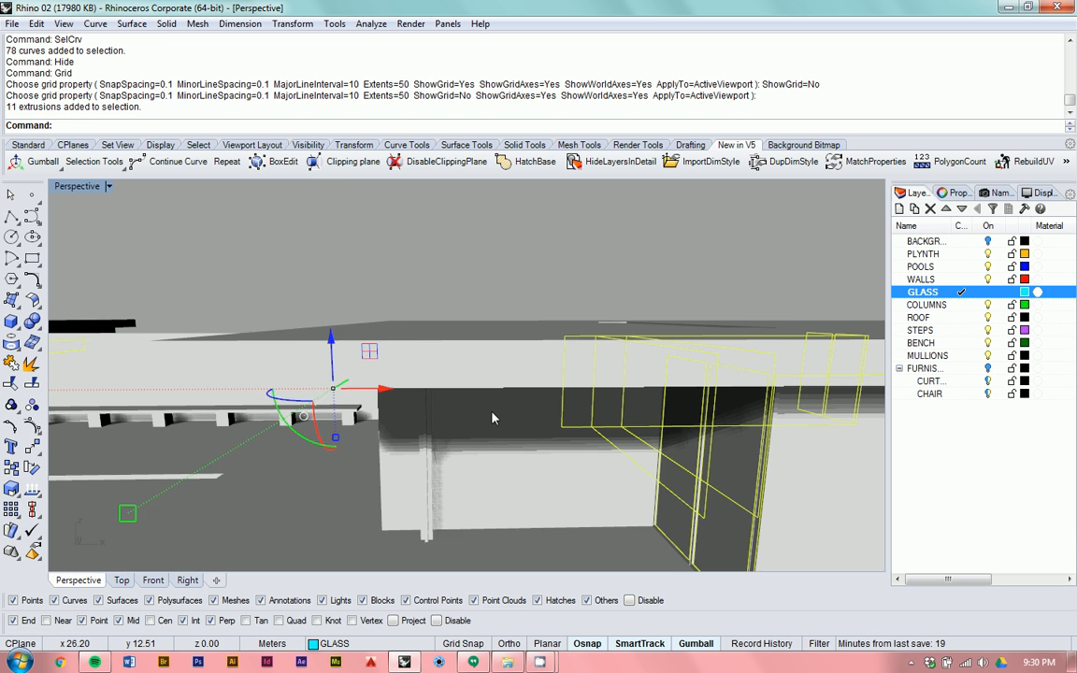
scroll(490, 411, down, 3)
scroll(550, 426, down, 3)
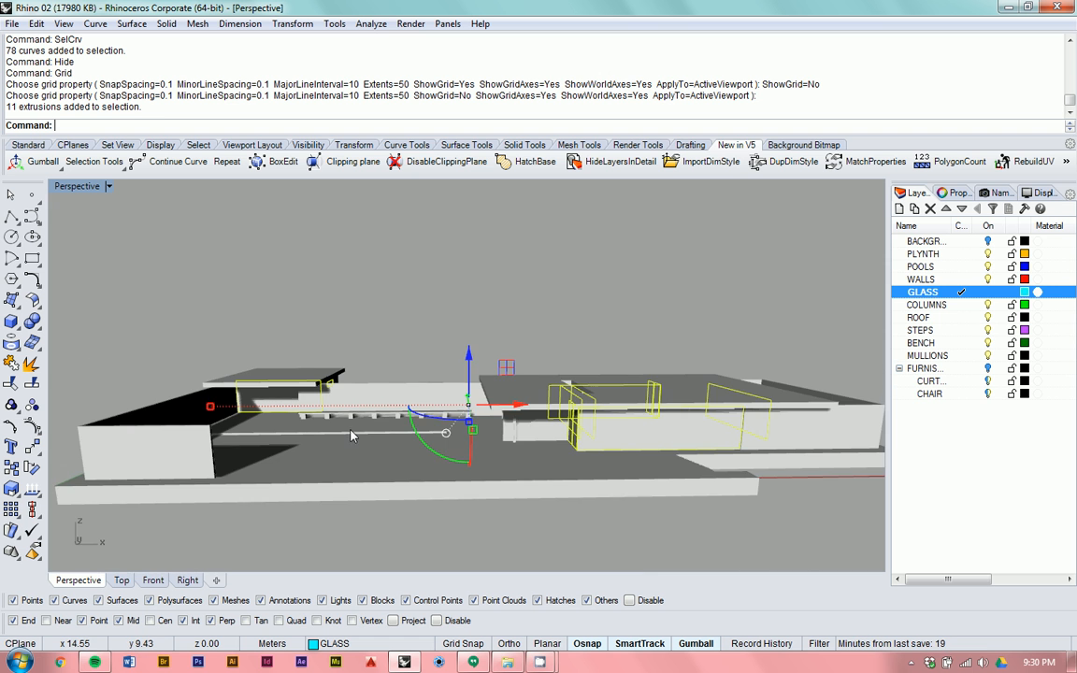
scroll(451, 414, up, 6)
right_drag(578, 402, 653, 372)
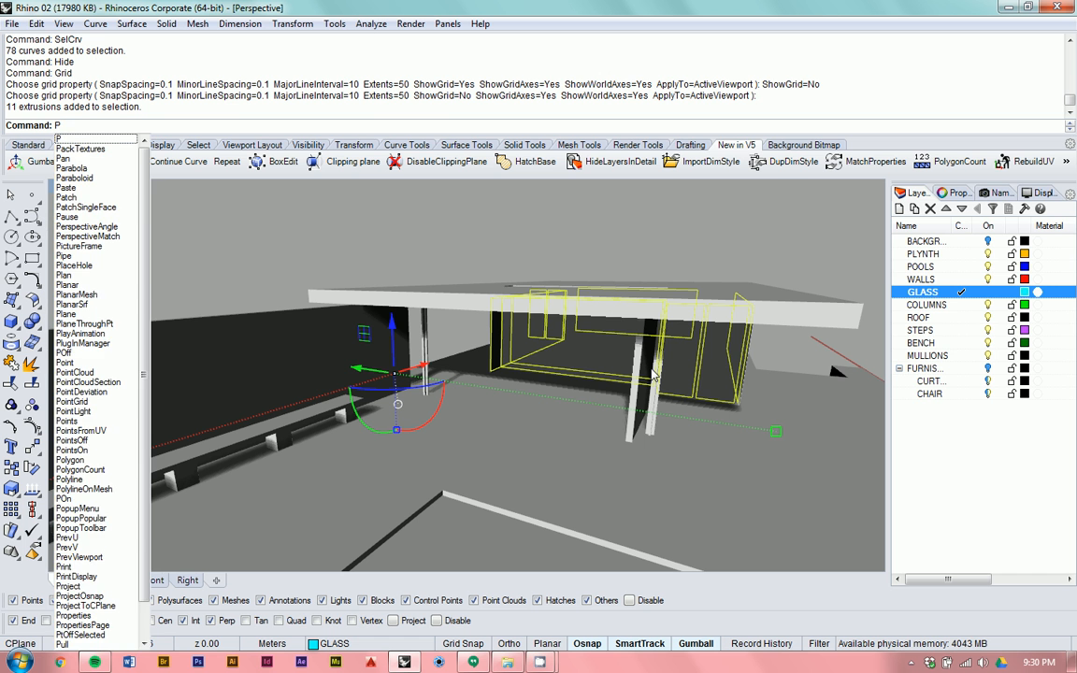
Step: Open the material settings in the object properties of the selected glass panes
text(Properties)
key(Return)
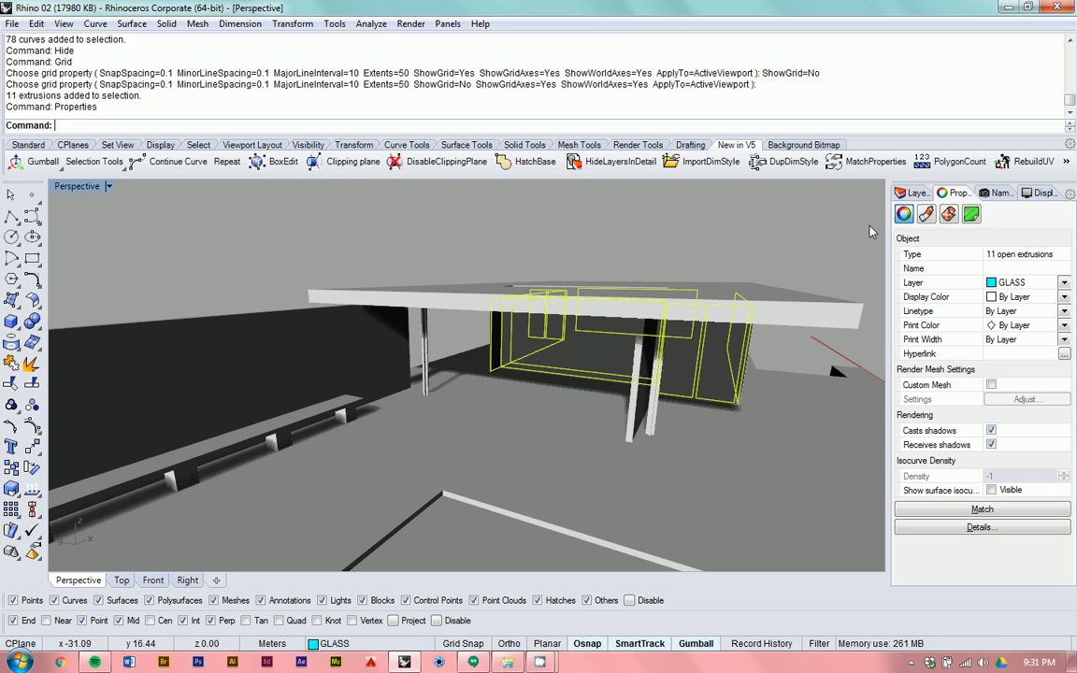
click(927, 217)
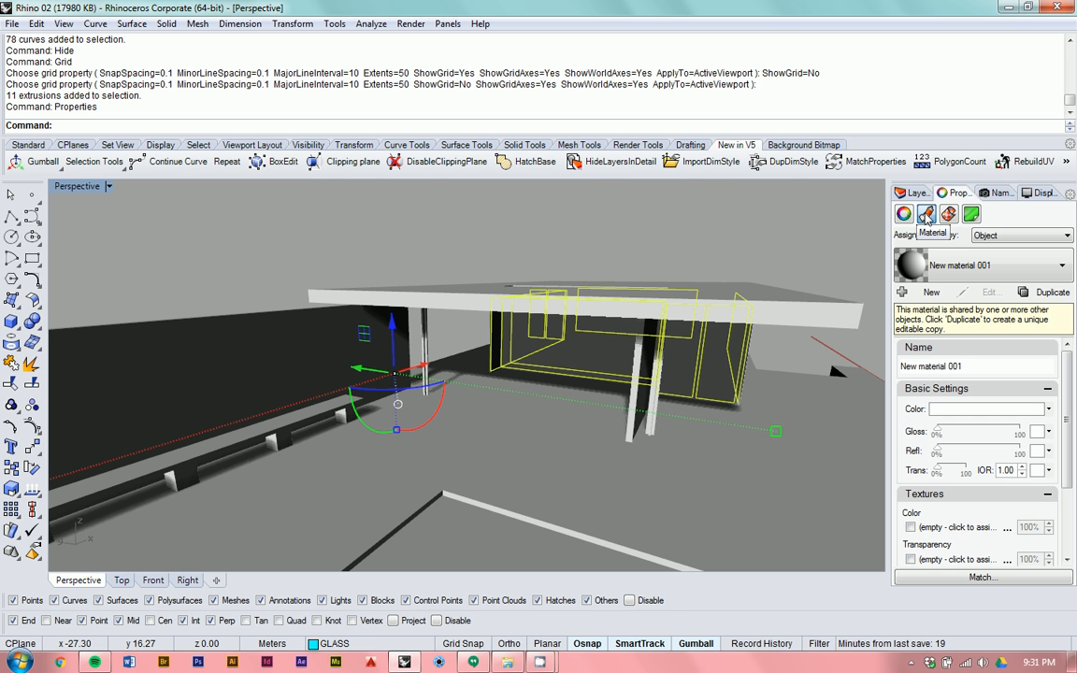
Step: Switch the material assignment of the selected glass panes to Layer and back to Object
click(978, 236)
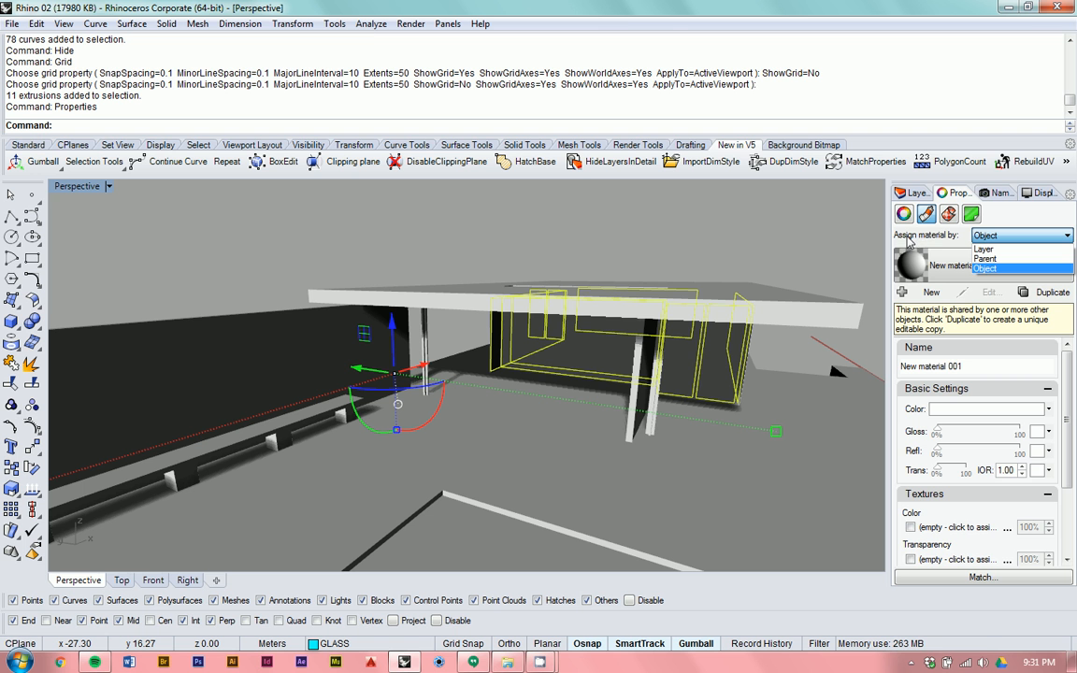
click(983, 249)
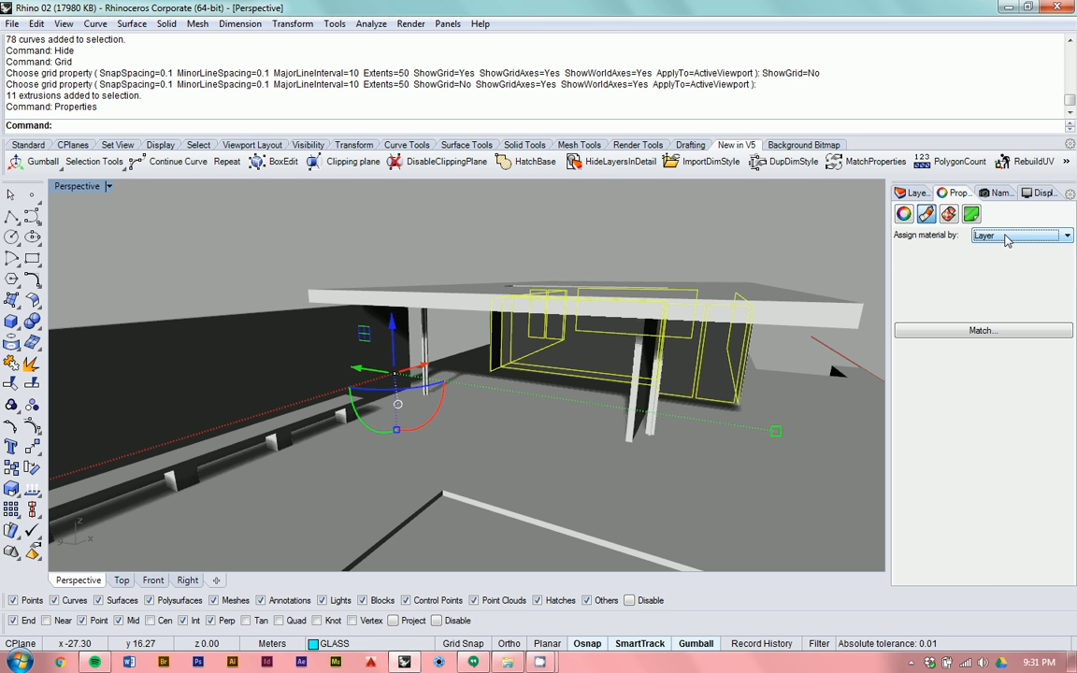
click(1006, 239)
click(996, 272)
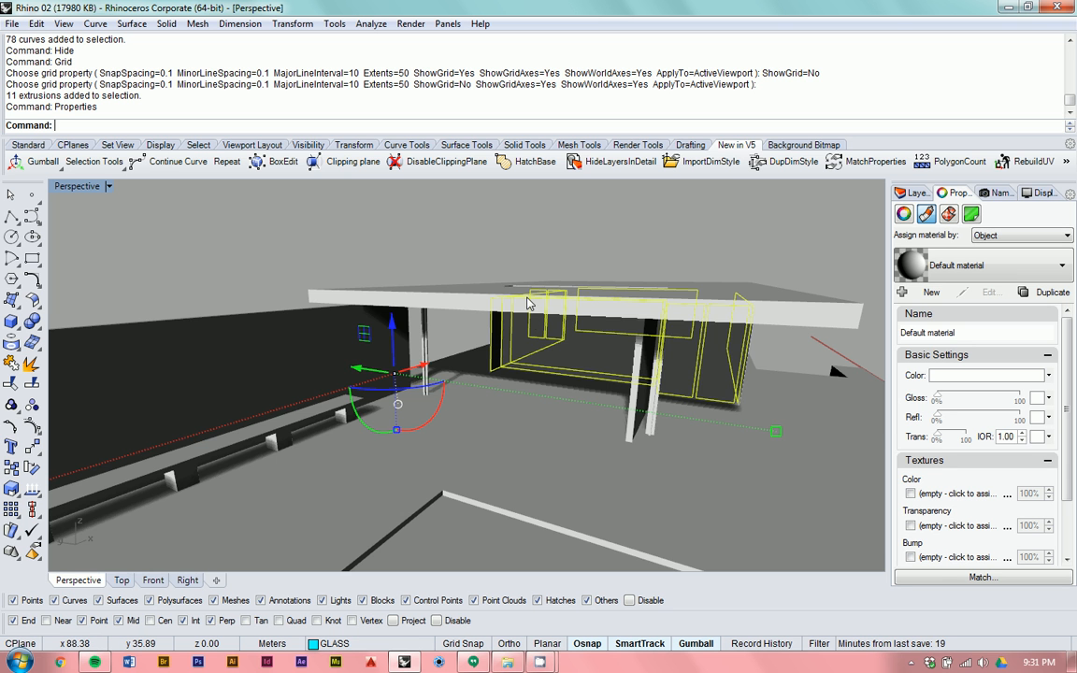
Step: Set the transparency of the selected glass panes' material to about 68%
right_drag(529, 304, 581, 277)
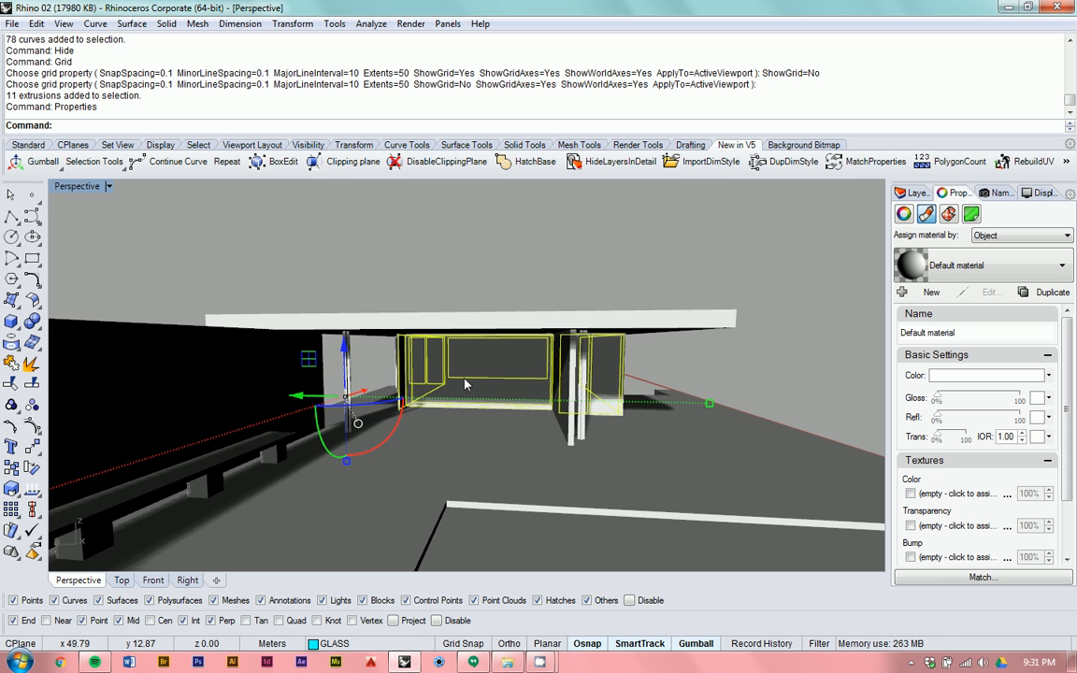
scroll(465, 383, up, 3)
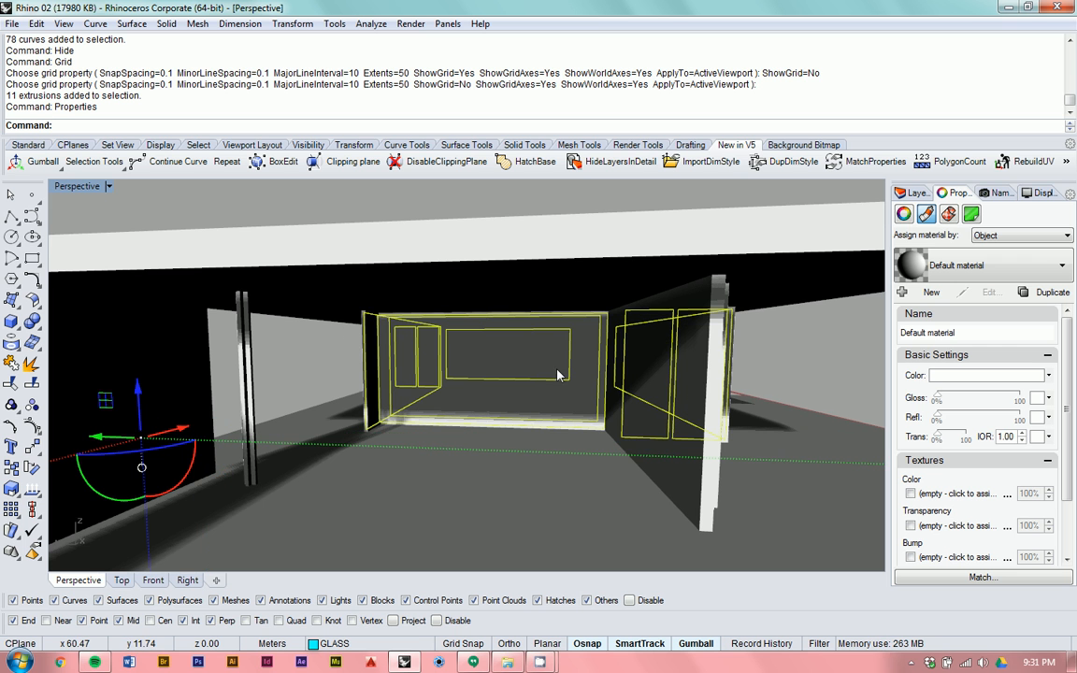
click(954, 442)
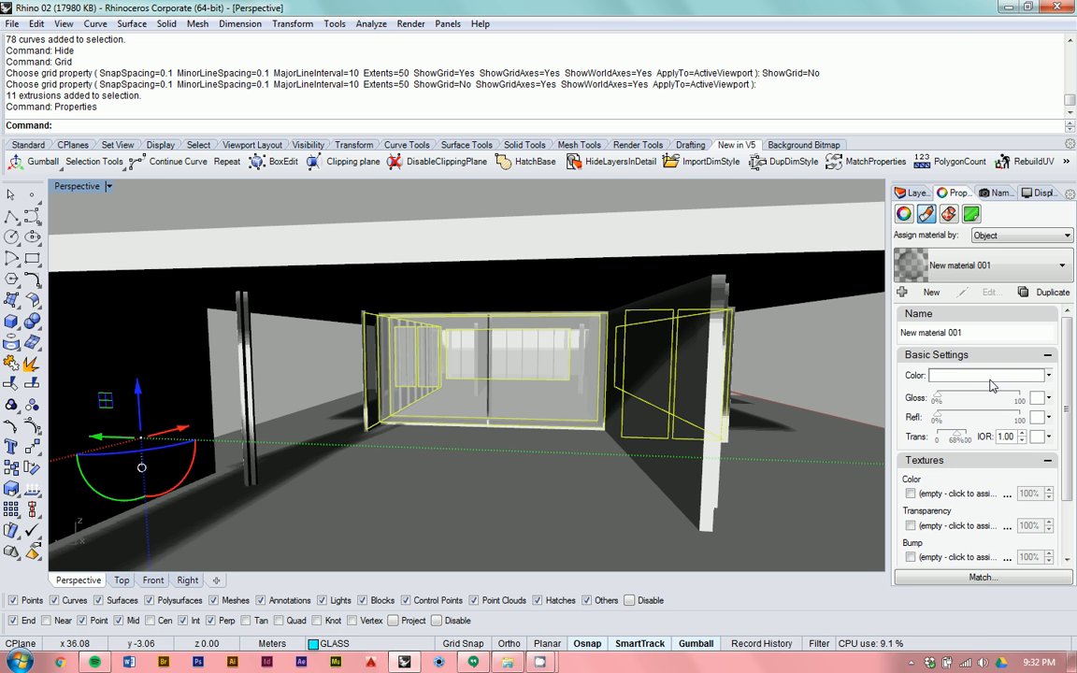
Step: Set the glass material's color to Turquoise and clear the selection of the panes
click(991, 375)
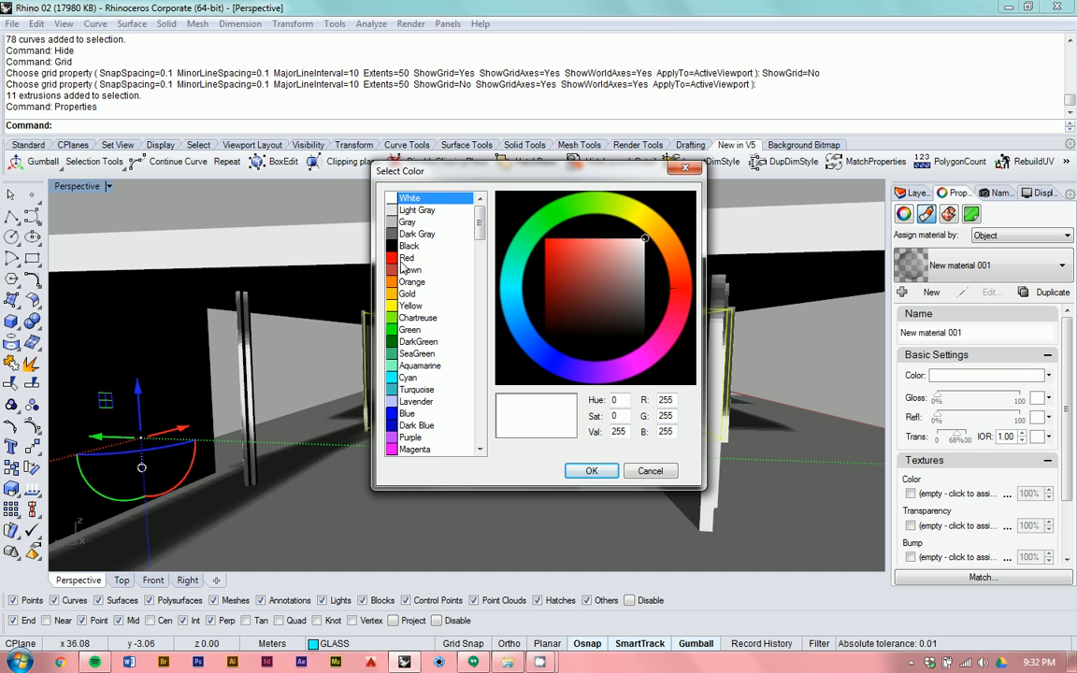
click(416, 389)
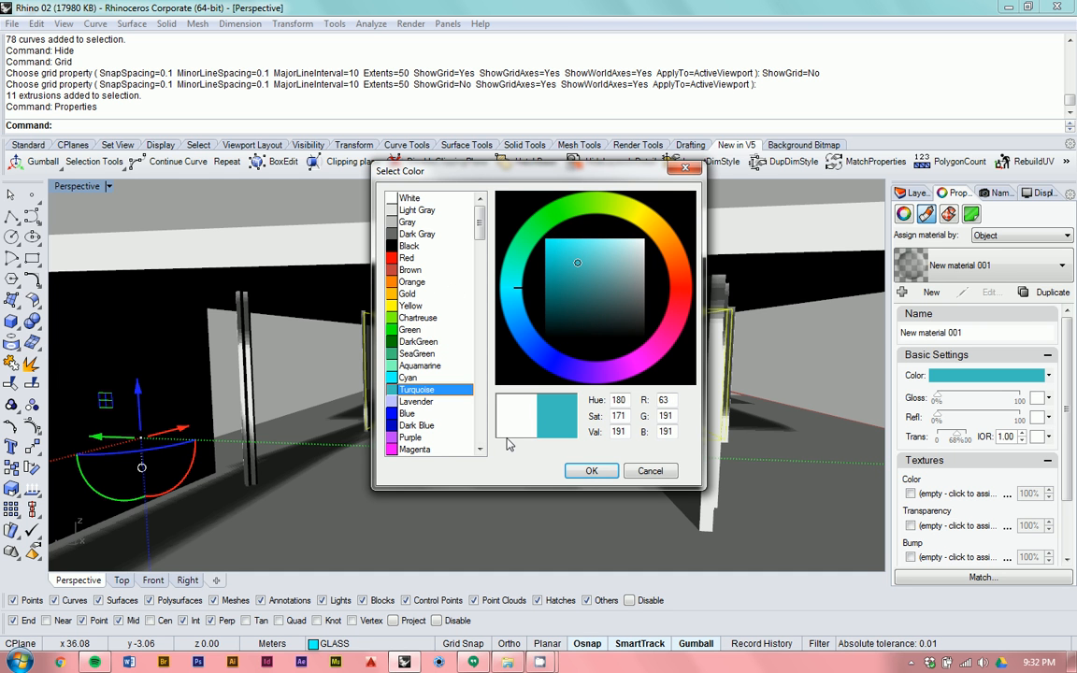
click(591, 471)
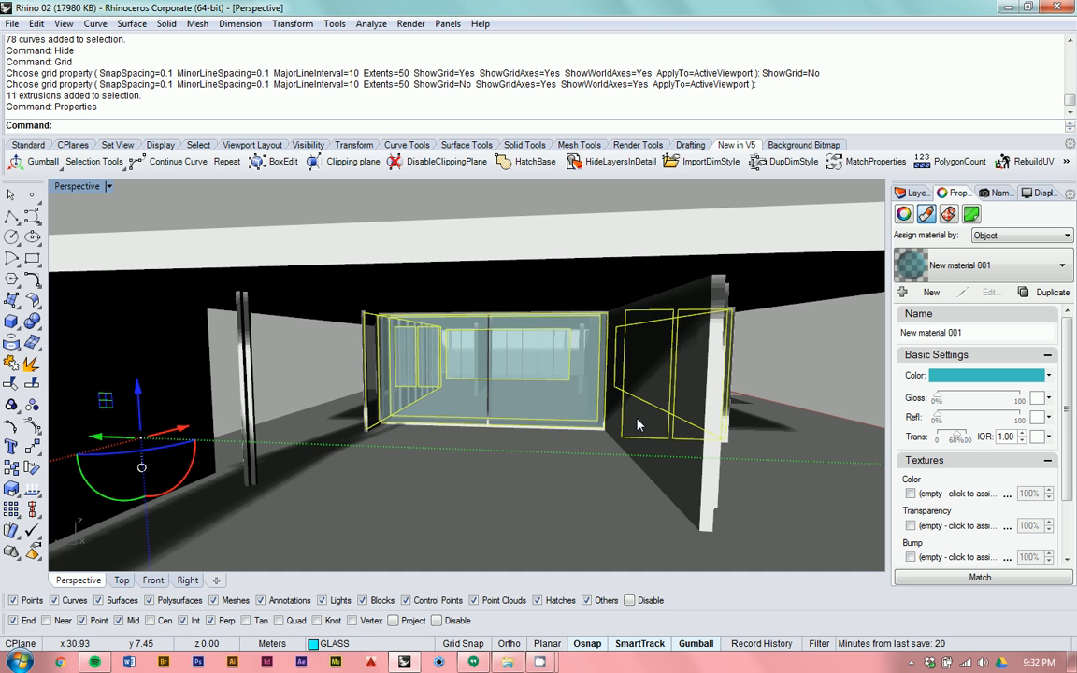
right_drag(772, 371, 677, 399)
key(Escape)
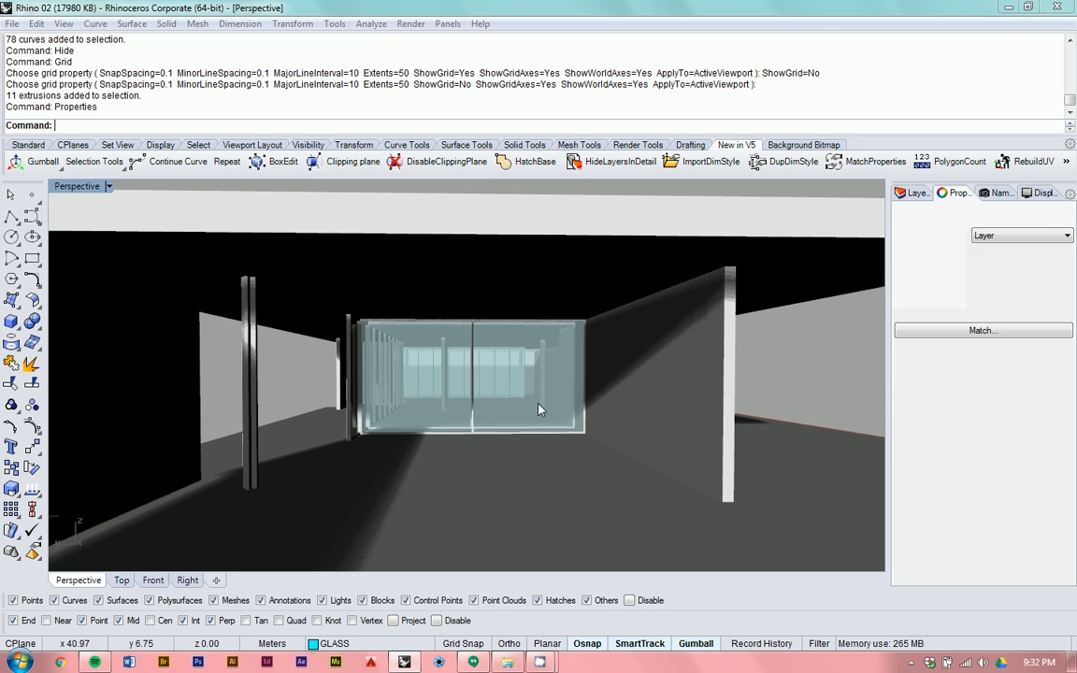
Step: Select the large front glass pane, try lower transparencies for its material, settle on 66%, and deselect the pane
right_drag(484, 362, 551, 396)
click(552, 397)
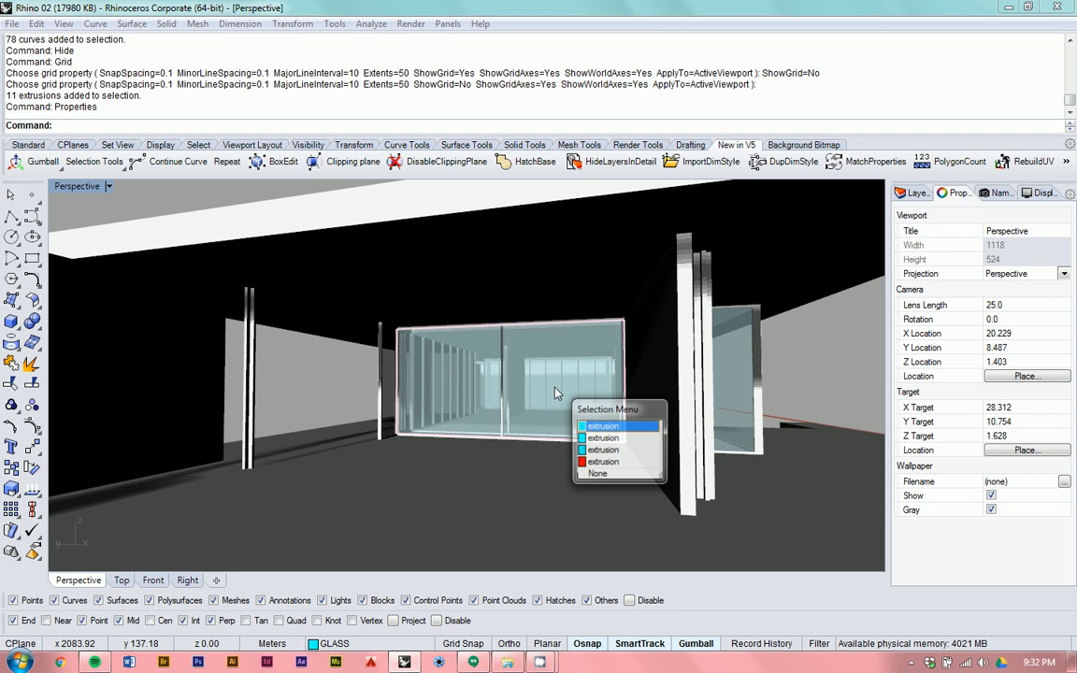
click(606, 429)
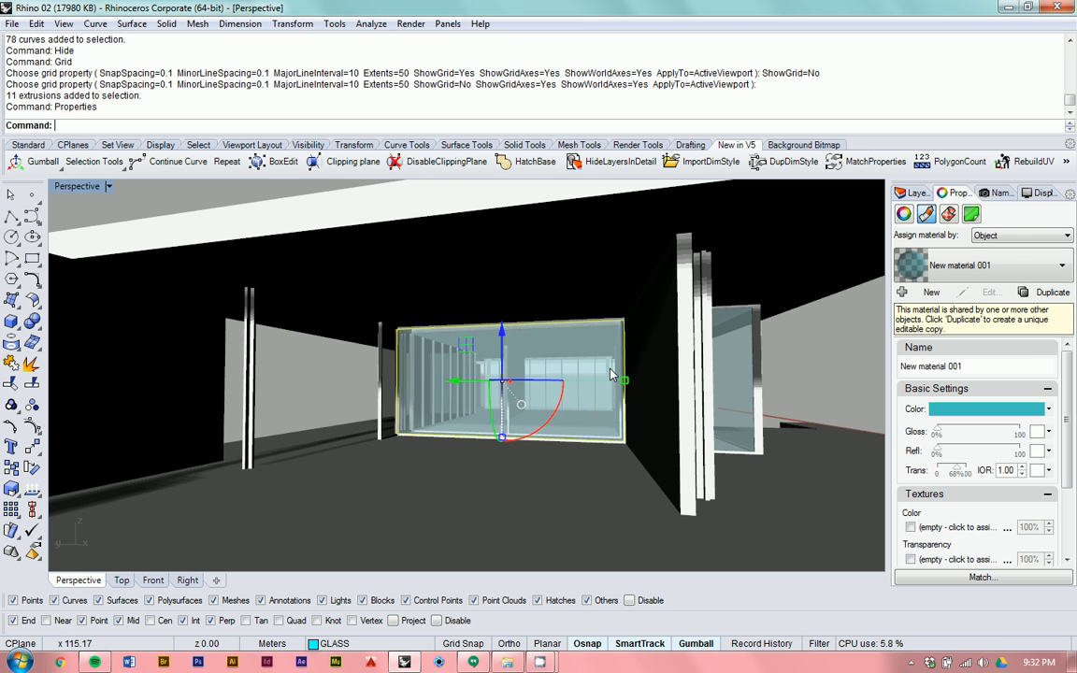
click(955, 470)
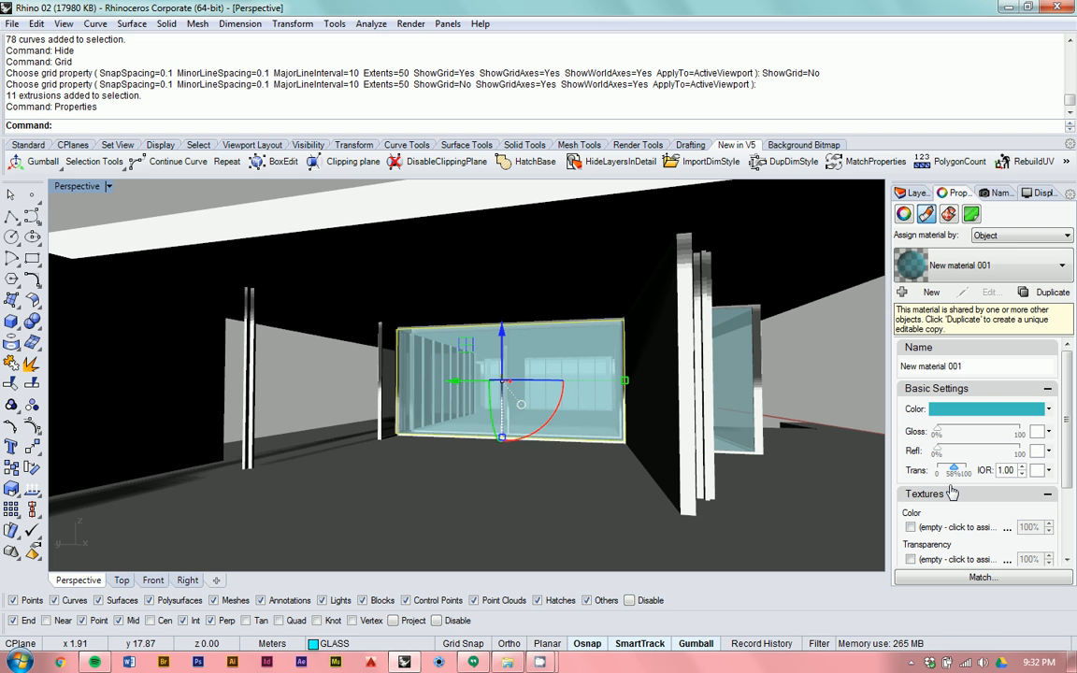
drag(951, 491, 946, 496)
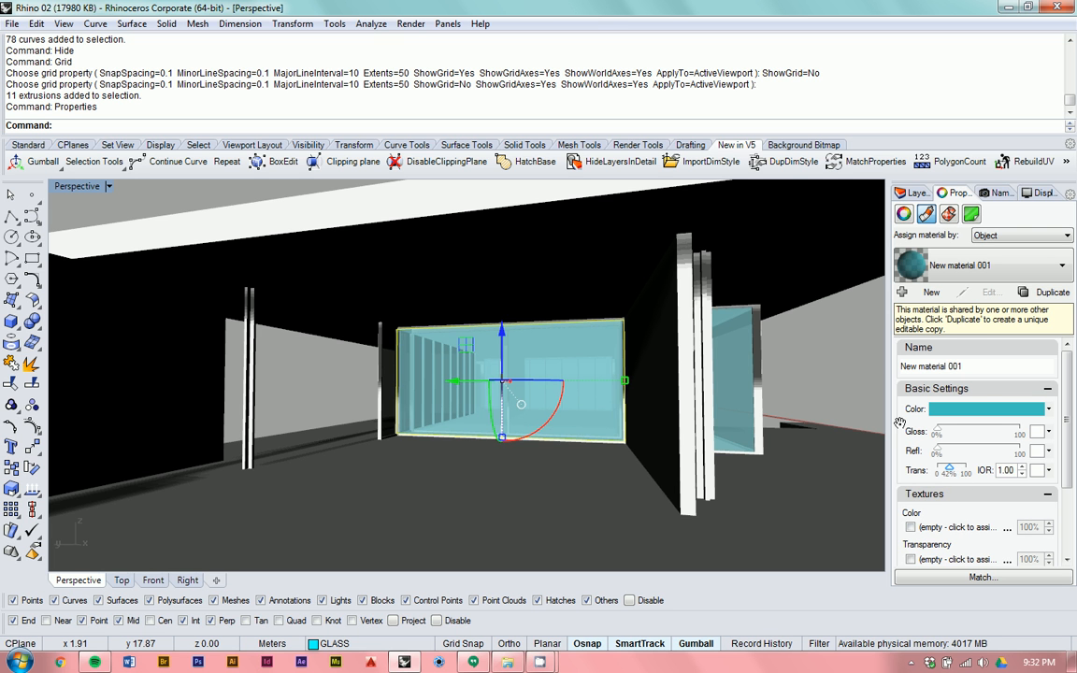
click(956, 470)
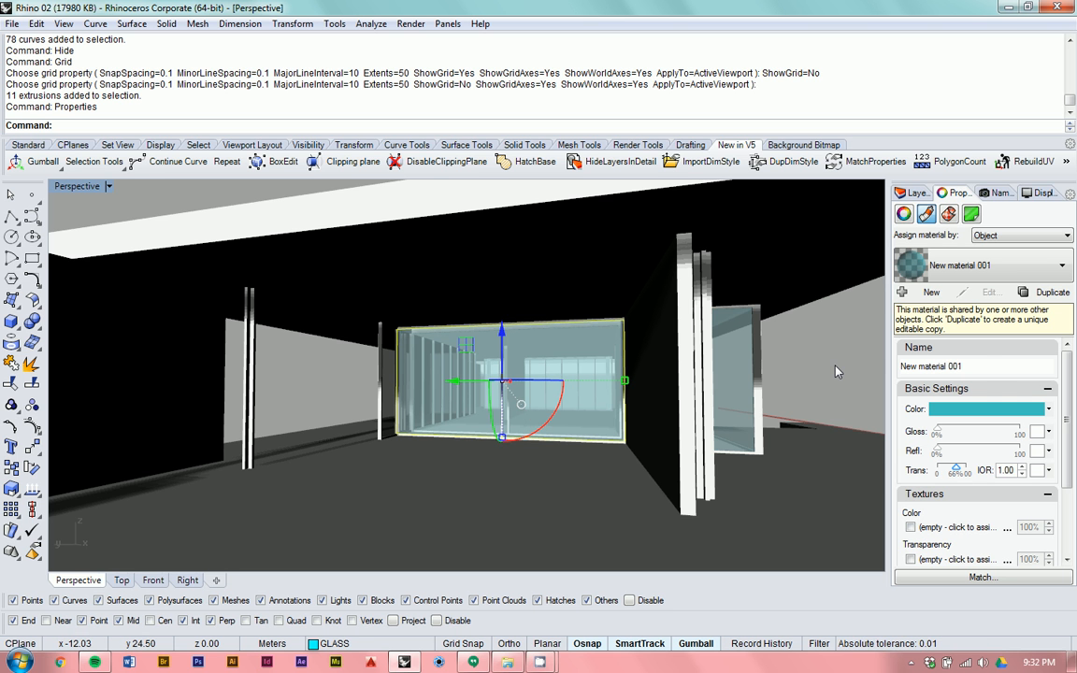
key(Escape)
Step: Examine the tinted transparent glass up close from several angles and from outside the pavilion
right_drag(837, 371, 767, 375)
scroll(379, 335, up, 3)
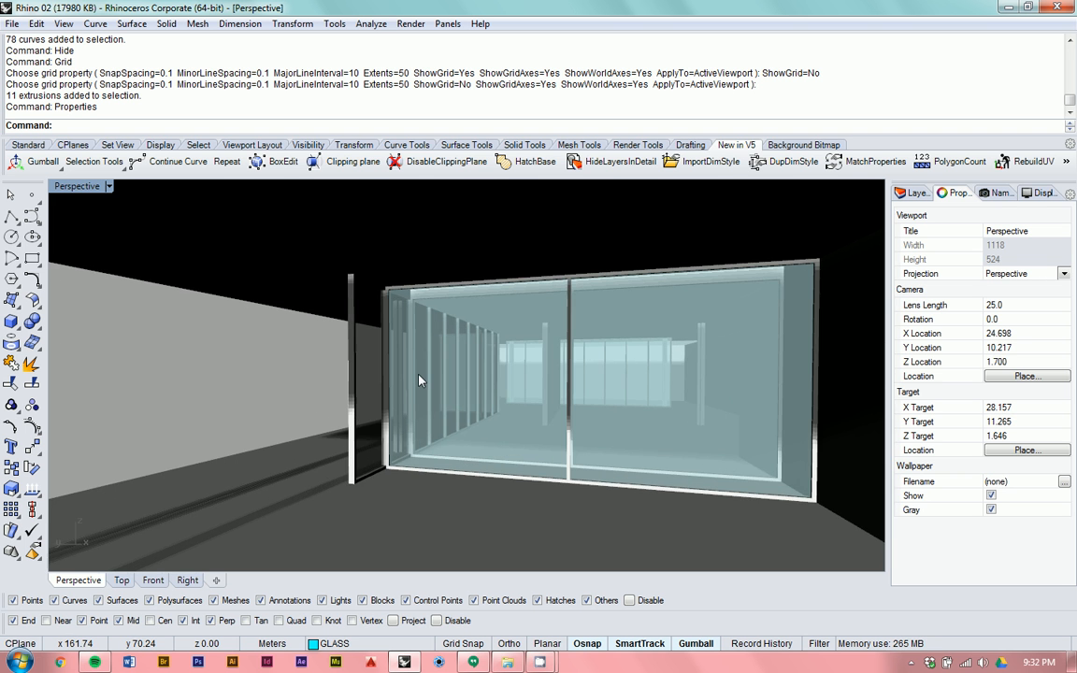
right_drag(417, 427, 481, 417)
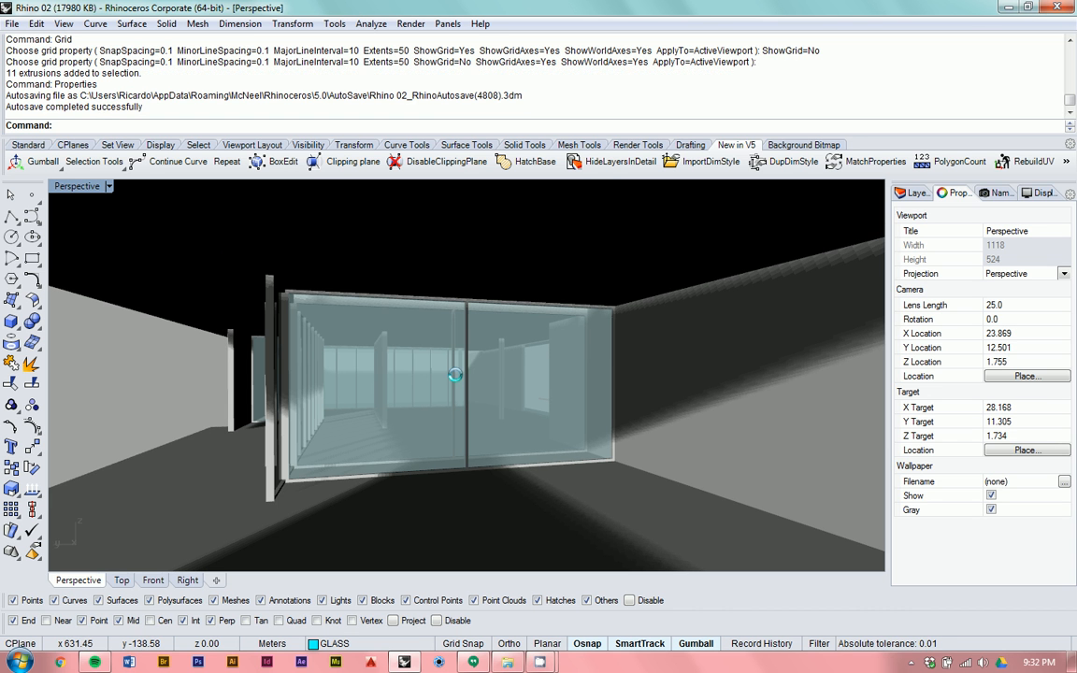
right_drag(513, 356, 490, 378)
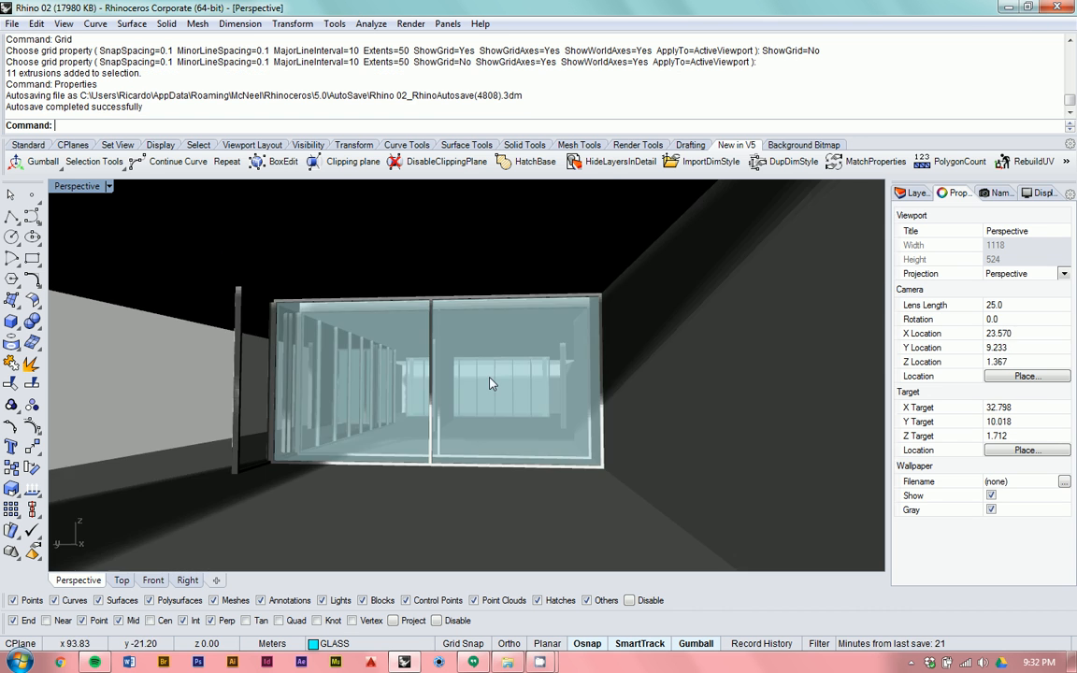
scroll(603, 396, down, 7)
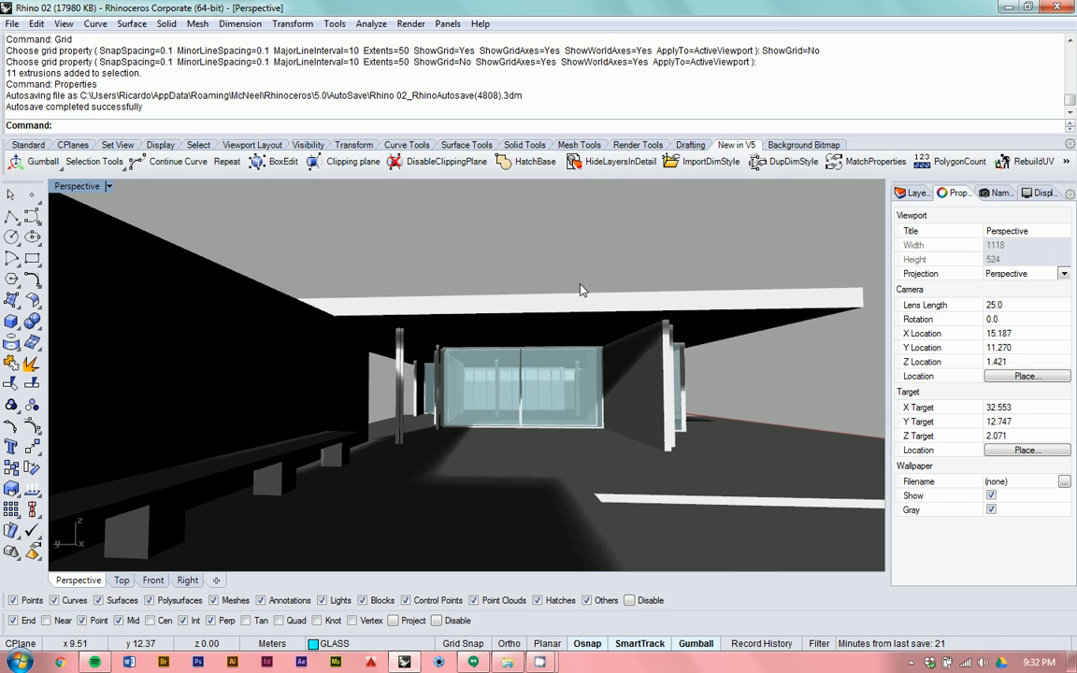
right_drag(580, 283, 458, 269)
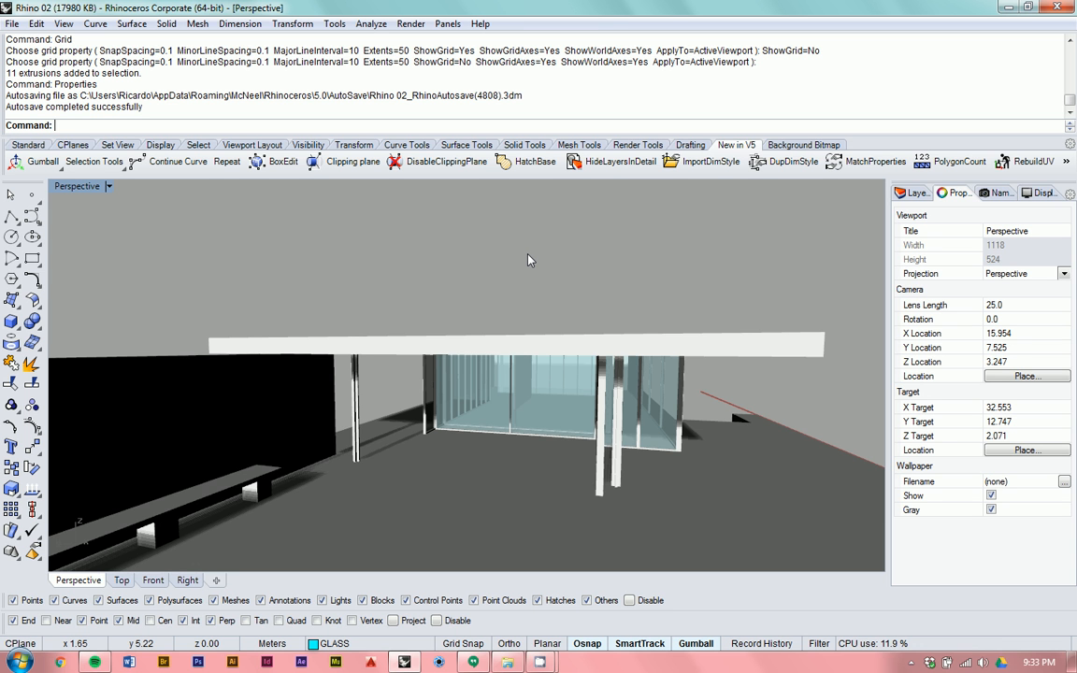
text(Options)
key(Return)
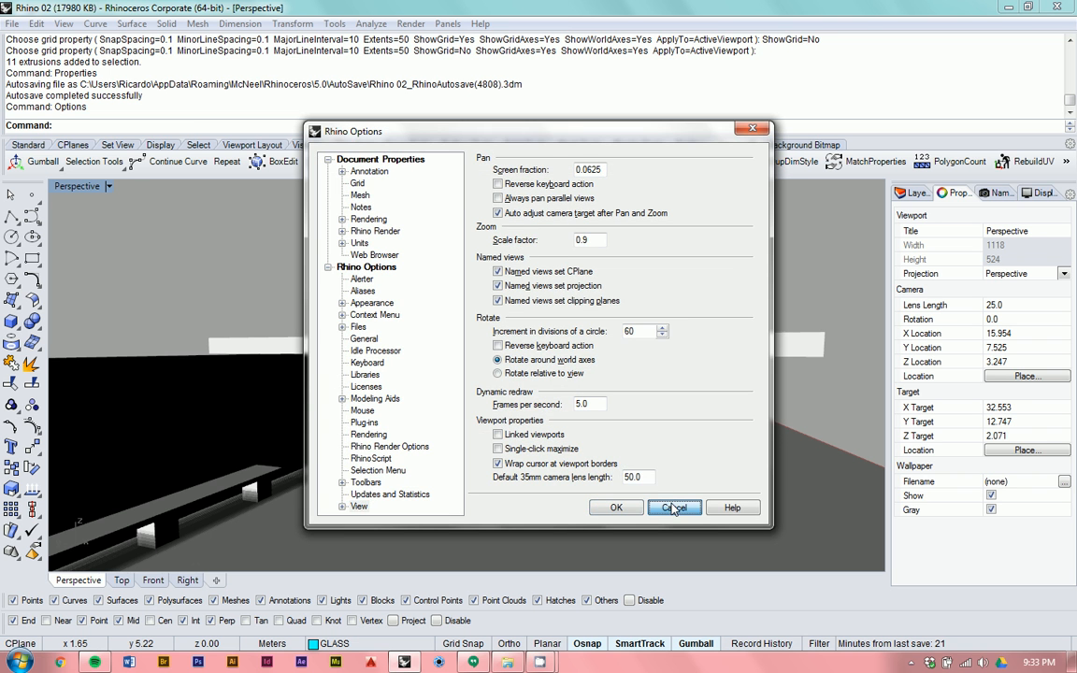
click(674, 507)
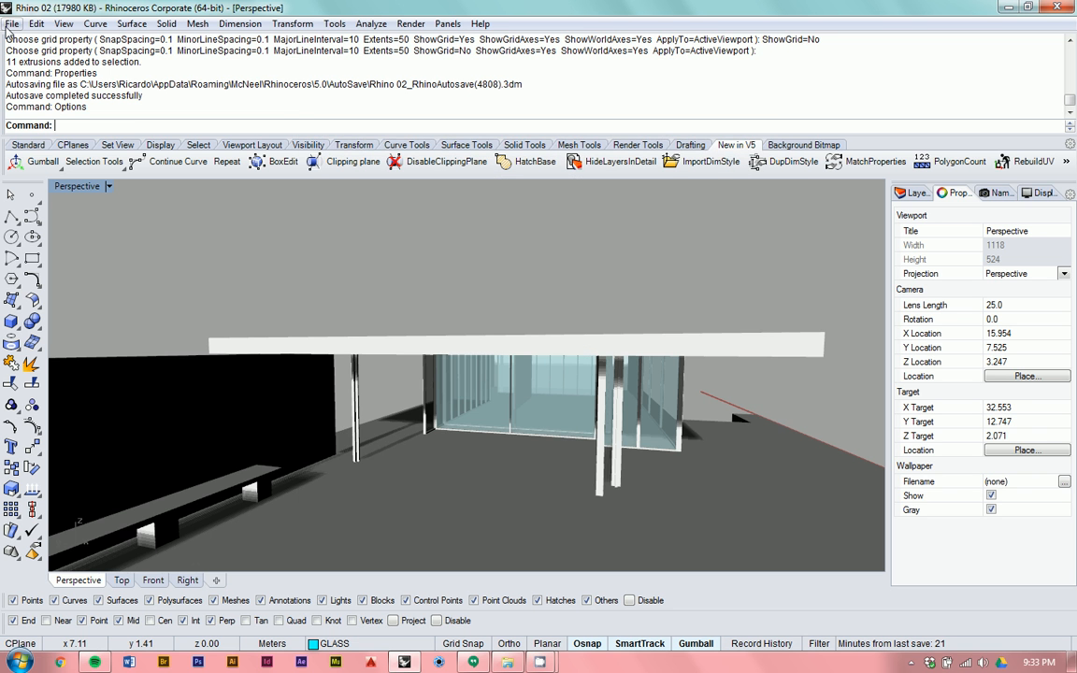
Step: Set the Rhino Render background in the document properties to a solid bright pink, RGB 255, 0, 158
click(12, 25)
click(95, 297)
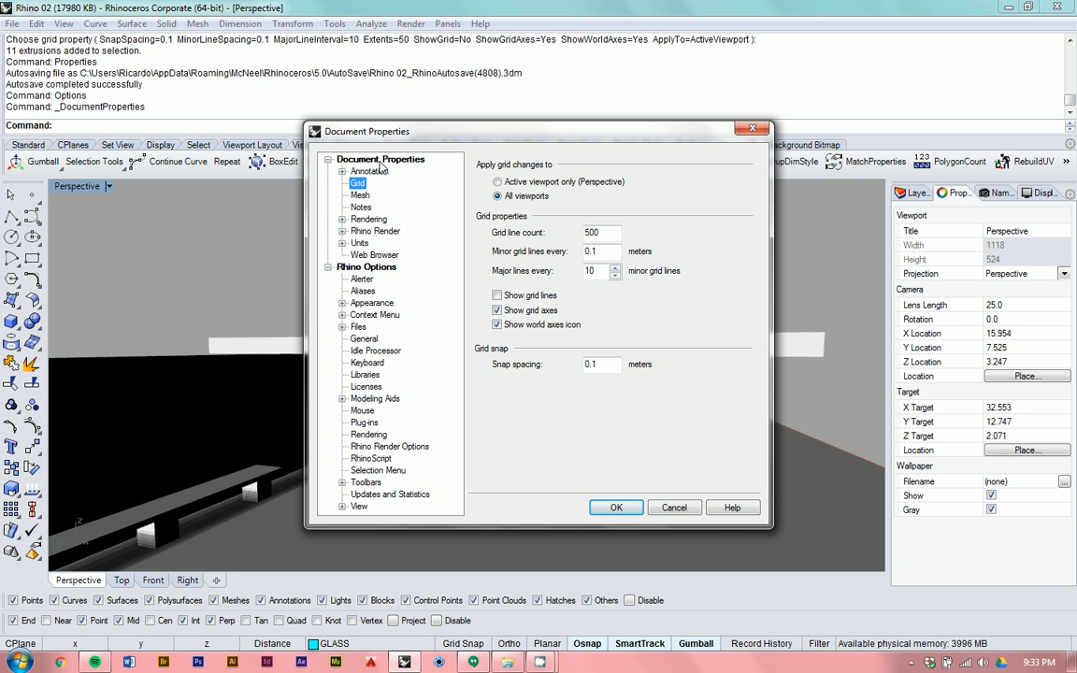
click(374, 232)
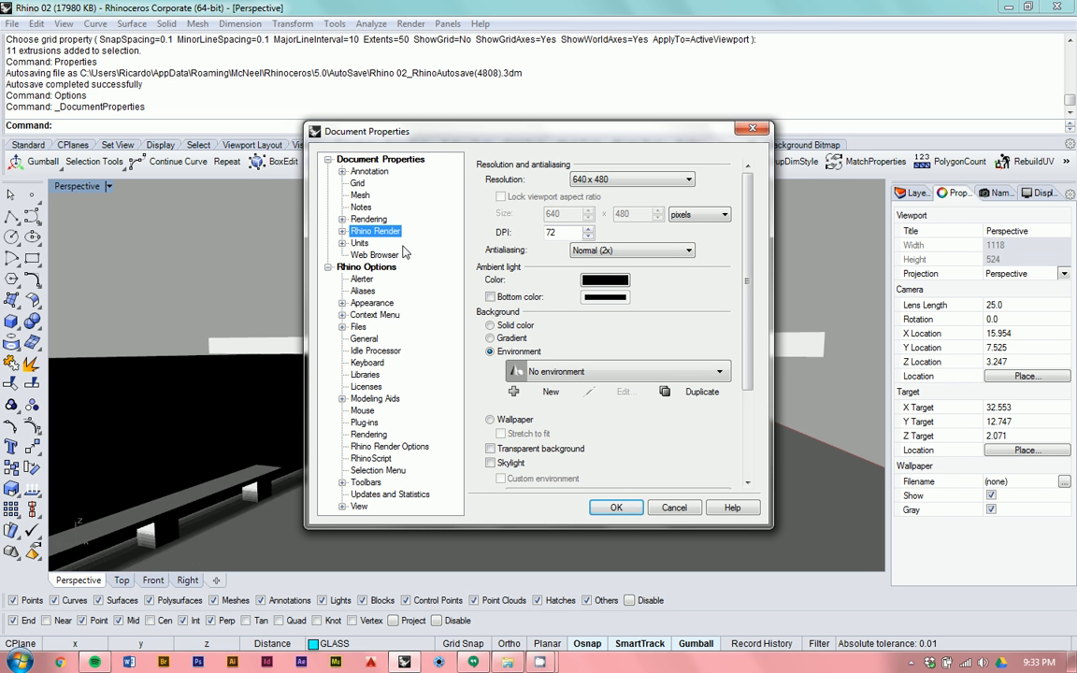
click(491, 327)
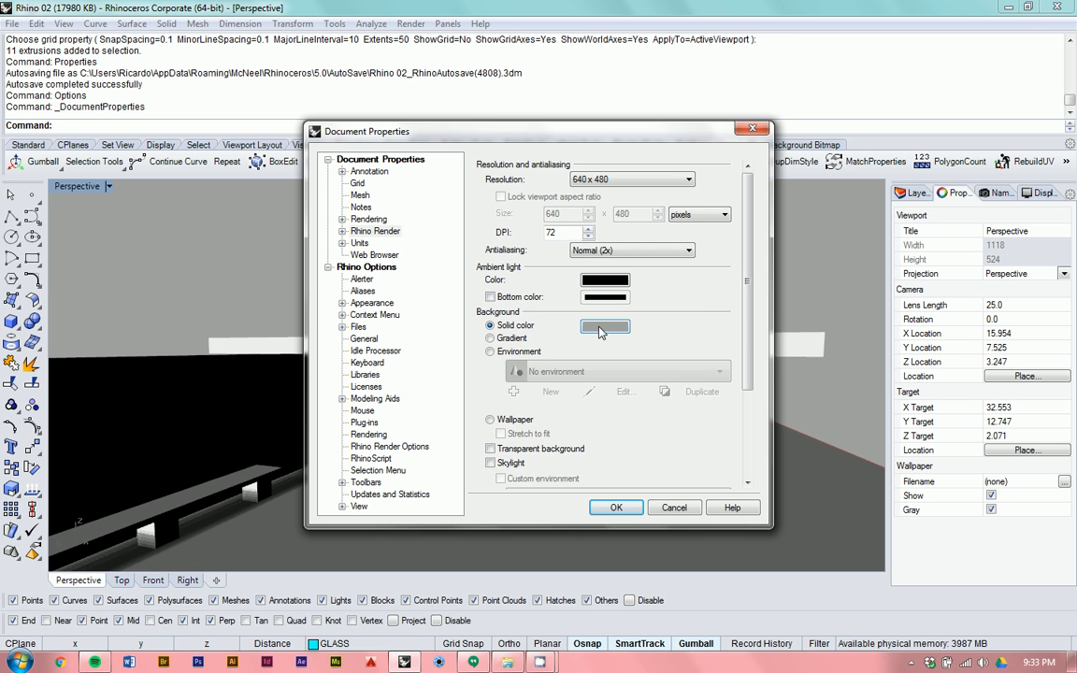
click(600, 327)
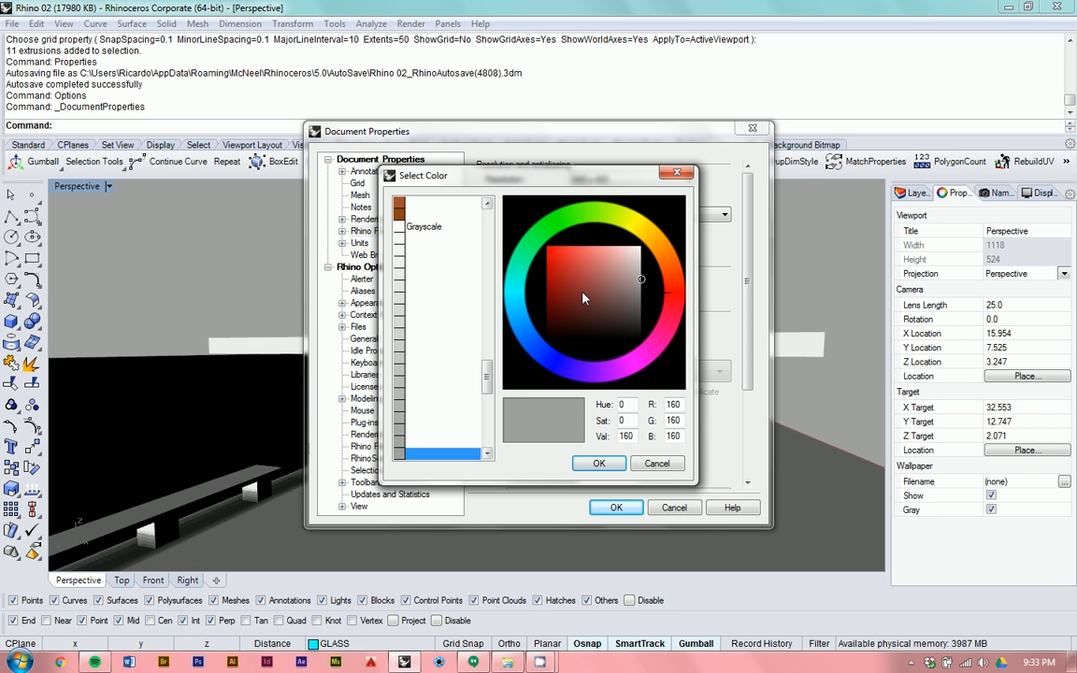
click(618, 283)
drag(617, 283, 647, 239)
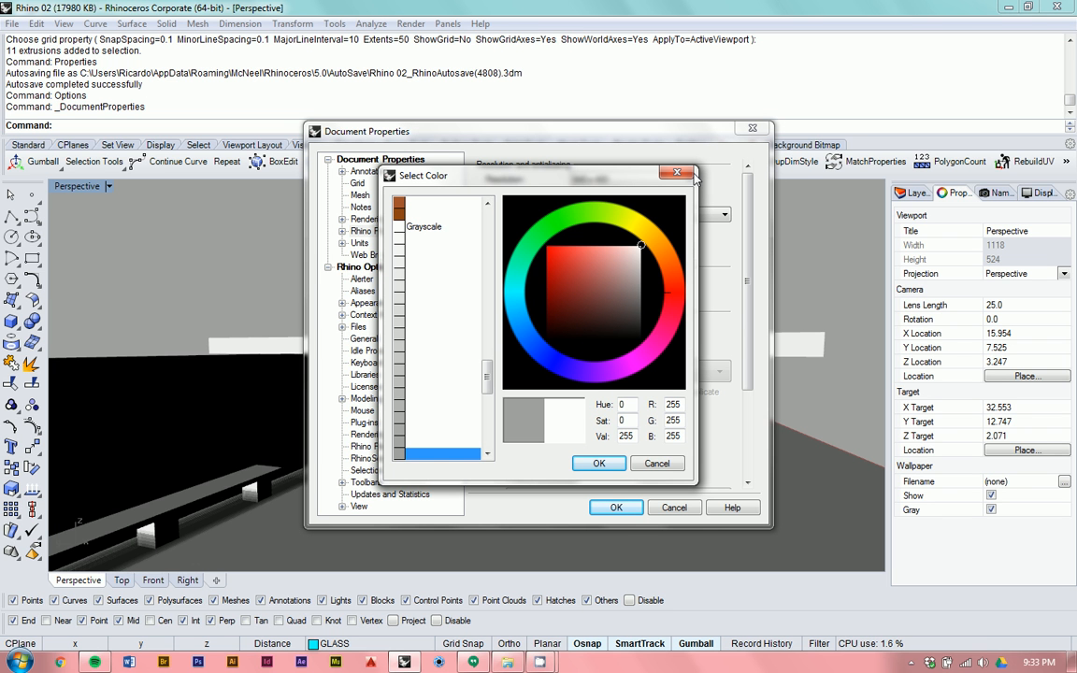
click(654, 348)
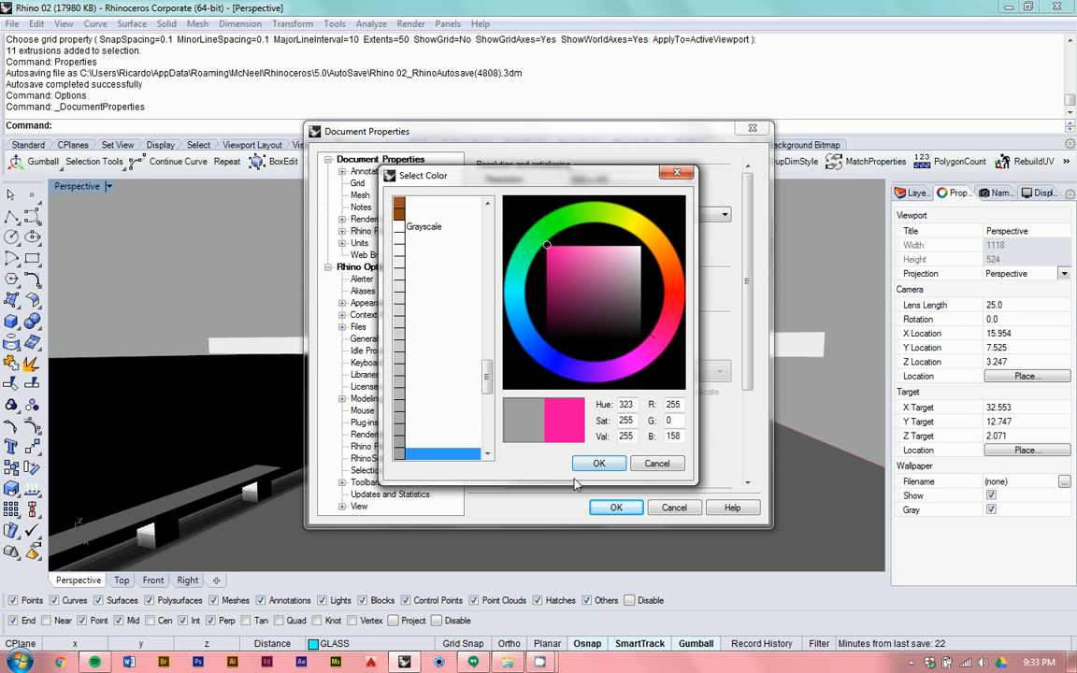
click(598, 464)
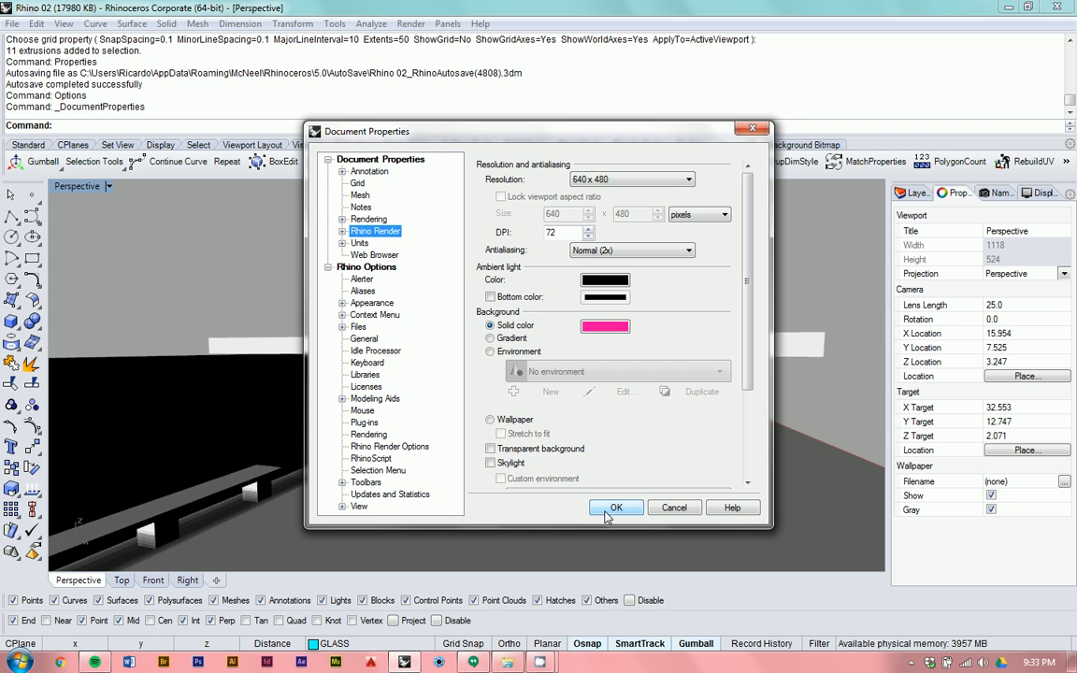
click(605, 510)
Step: Examine the pavilion against the pink background, from the glazed roofed part out to the whole building
right_drag(587, 444, 565, 445)
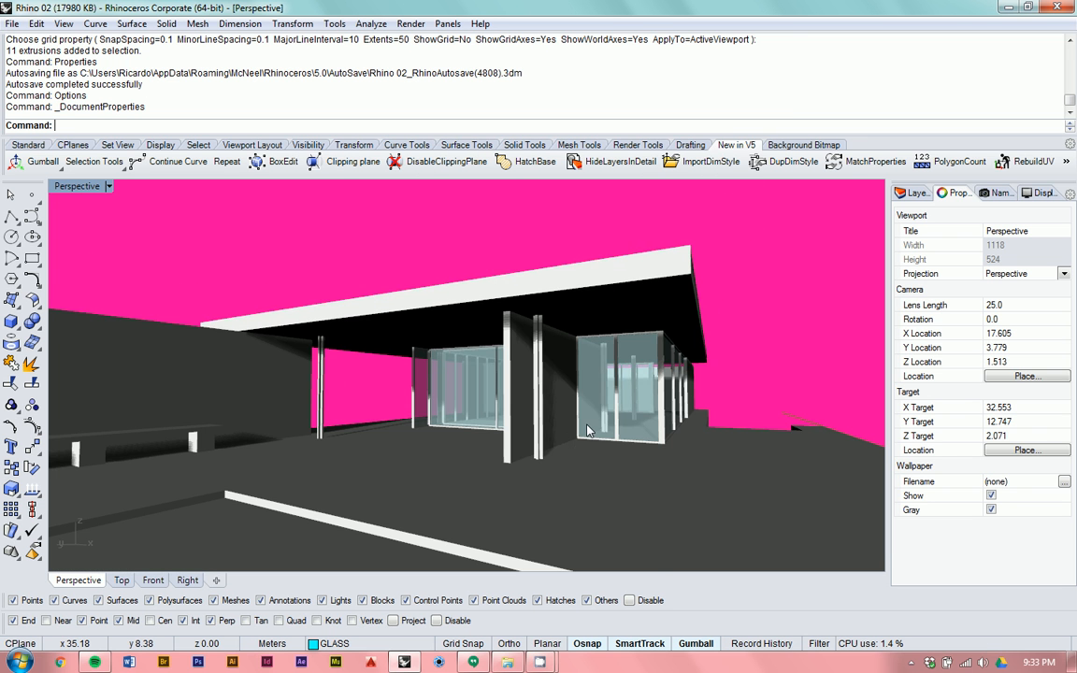
scroll(528, 390, down, 2)
scroll(641, 349, up, 2)
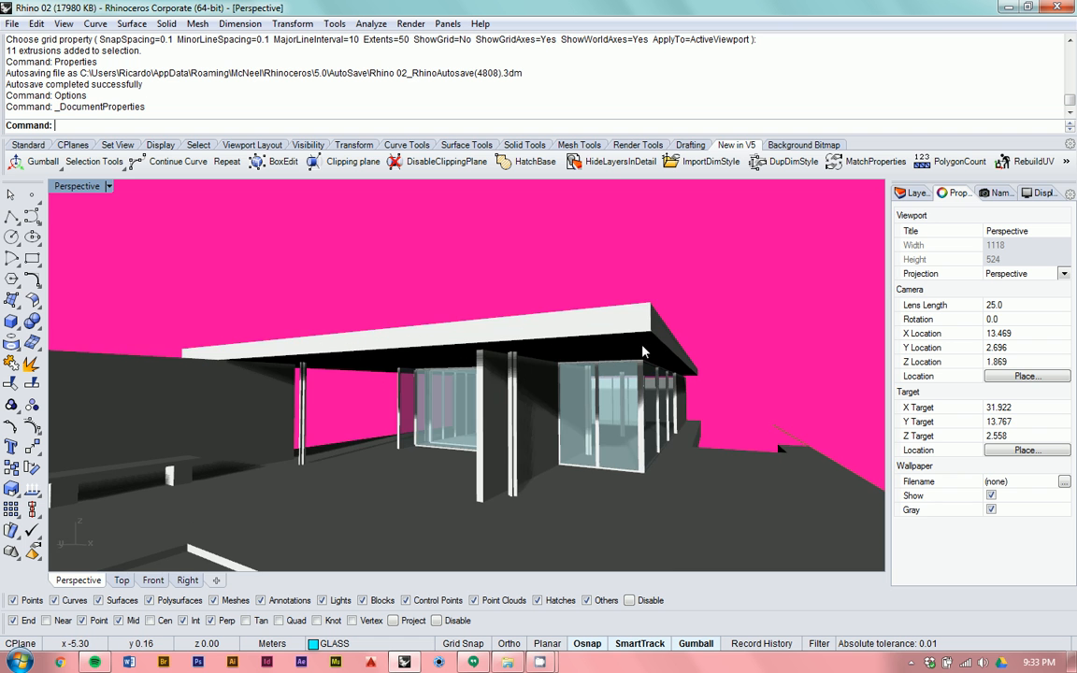
mouse_move(545, 429)
right_down()
mouse_move(628, 413)
mouse_move(530, 439)
right_up()
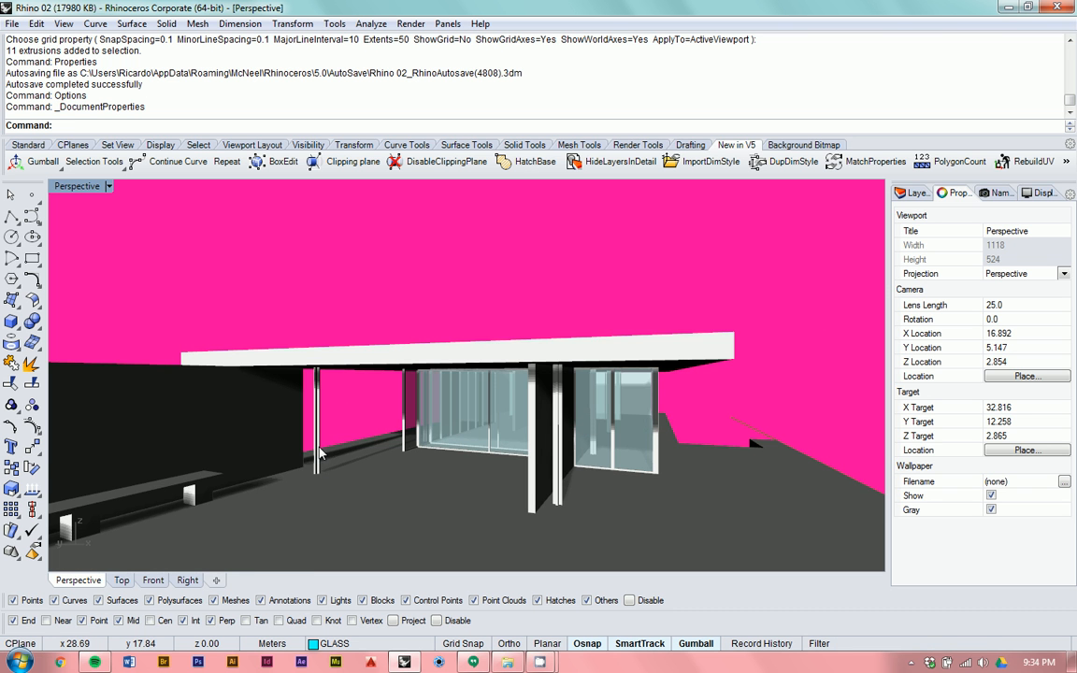
right_drag(582, 419, 536, 350)
scroll(536, 350, down, 4)
scroll(533, 392, up, 3)
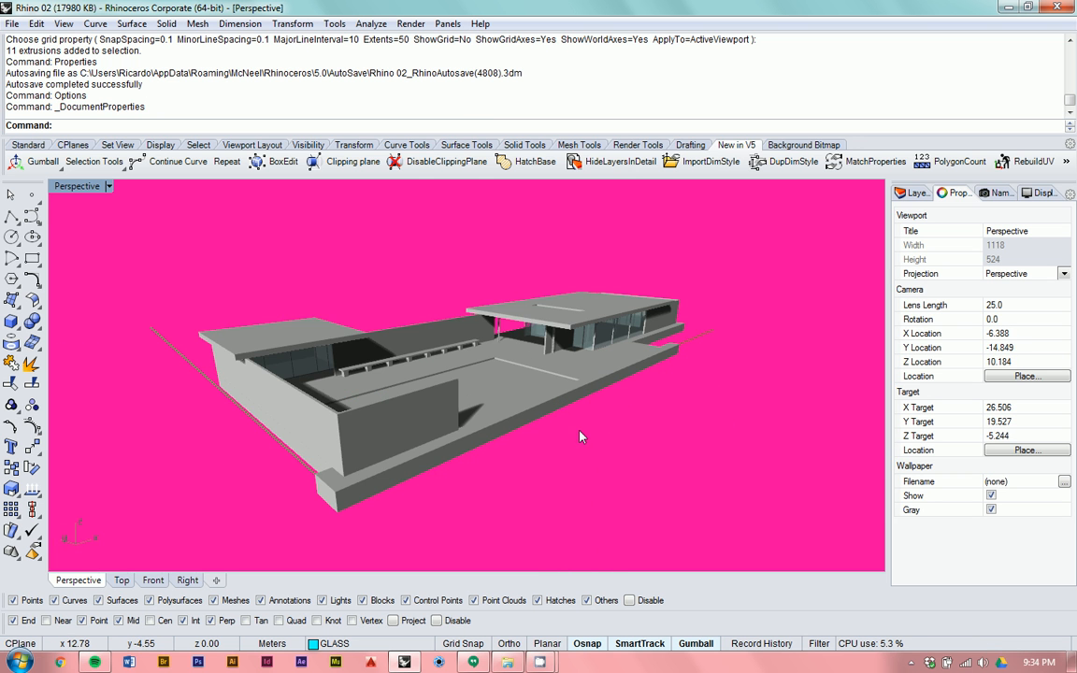
scroll(503, 374, up, 3)
right_drag(502, 333, 531, 324)
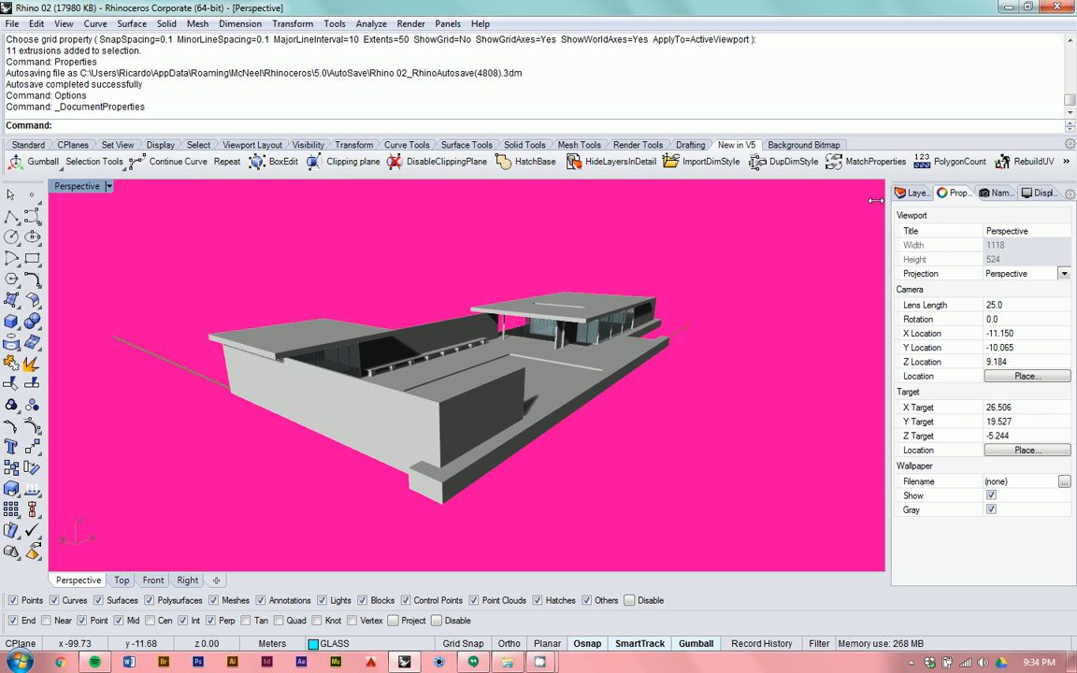
Step: Bring up the display properties of the Perspective viewport with the DisplayProperties command
click(1040, 192)
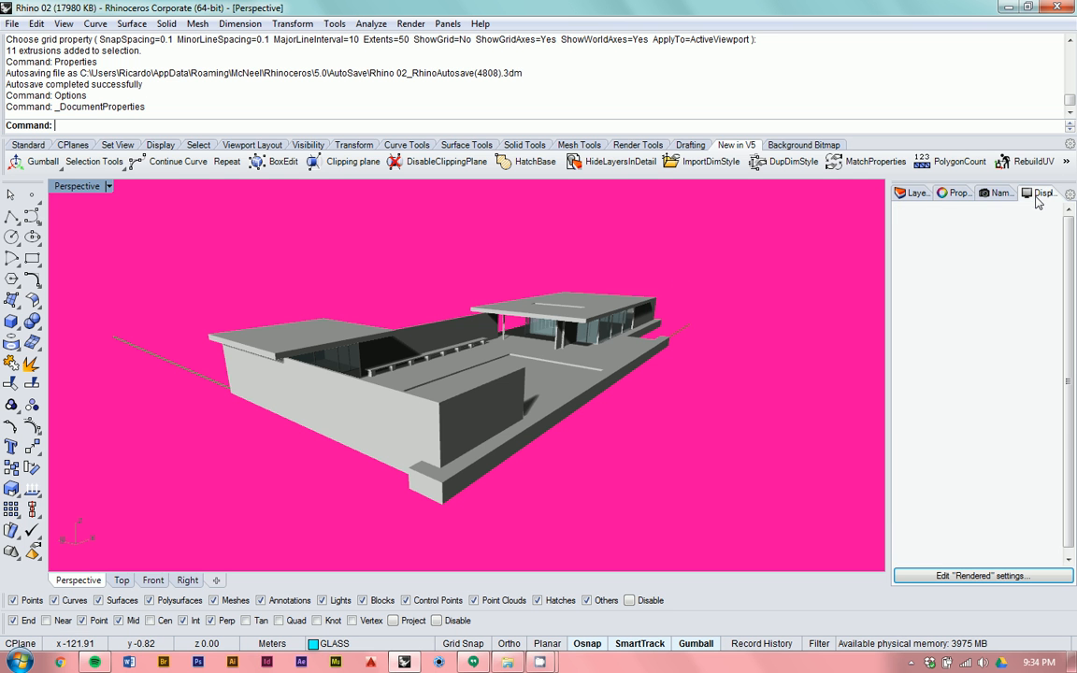
text(Disp)
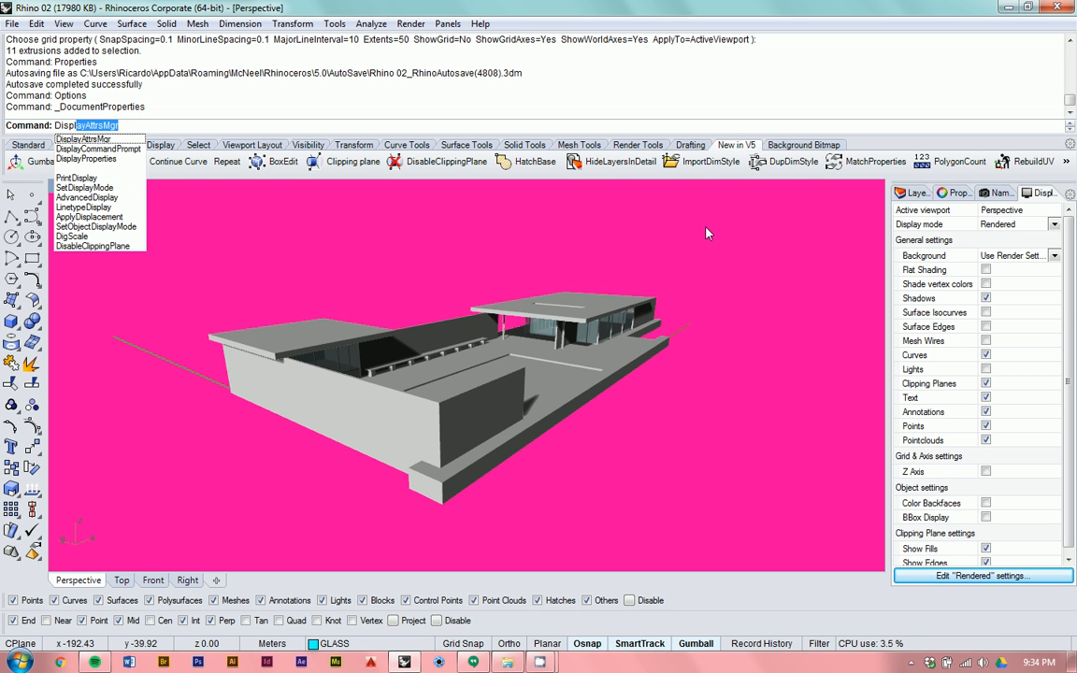
text(lay)
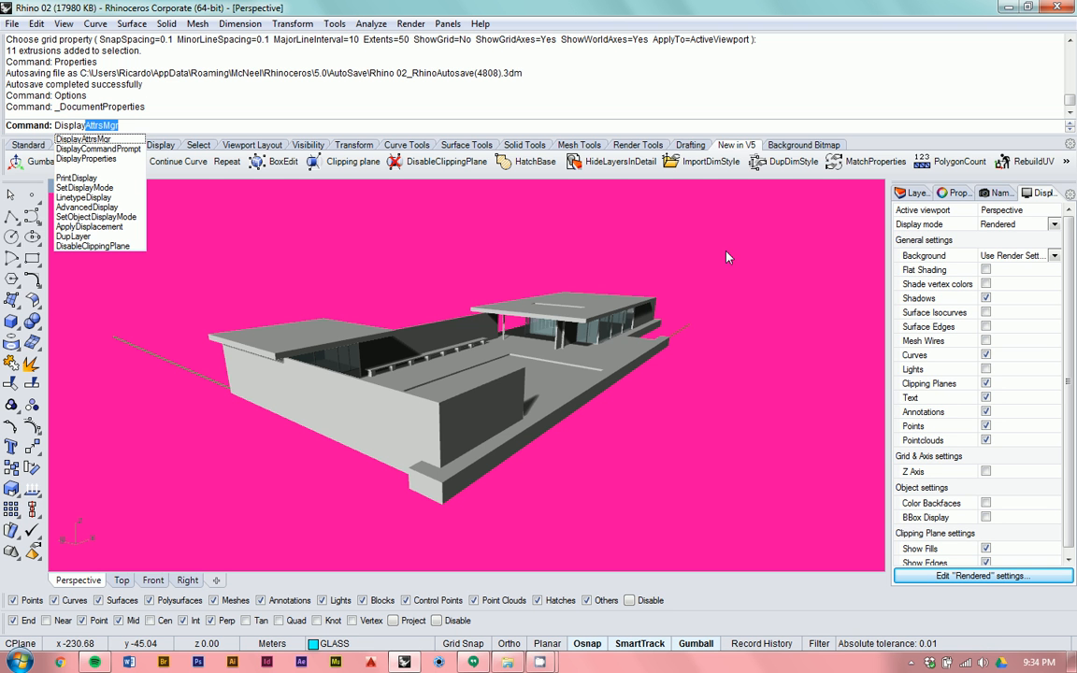
click(67, 161)
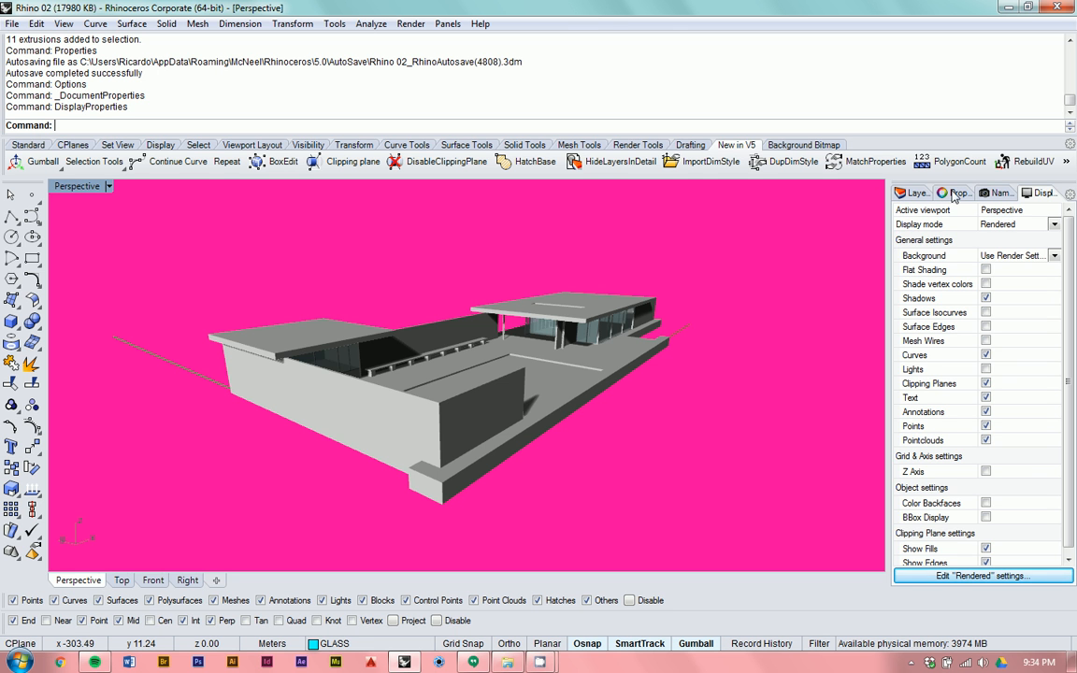
Step: Try a camera lens length of 50 in the Perspective viewport's properties and examine the pavilion through it
click(954, 193)
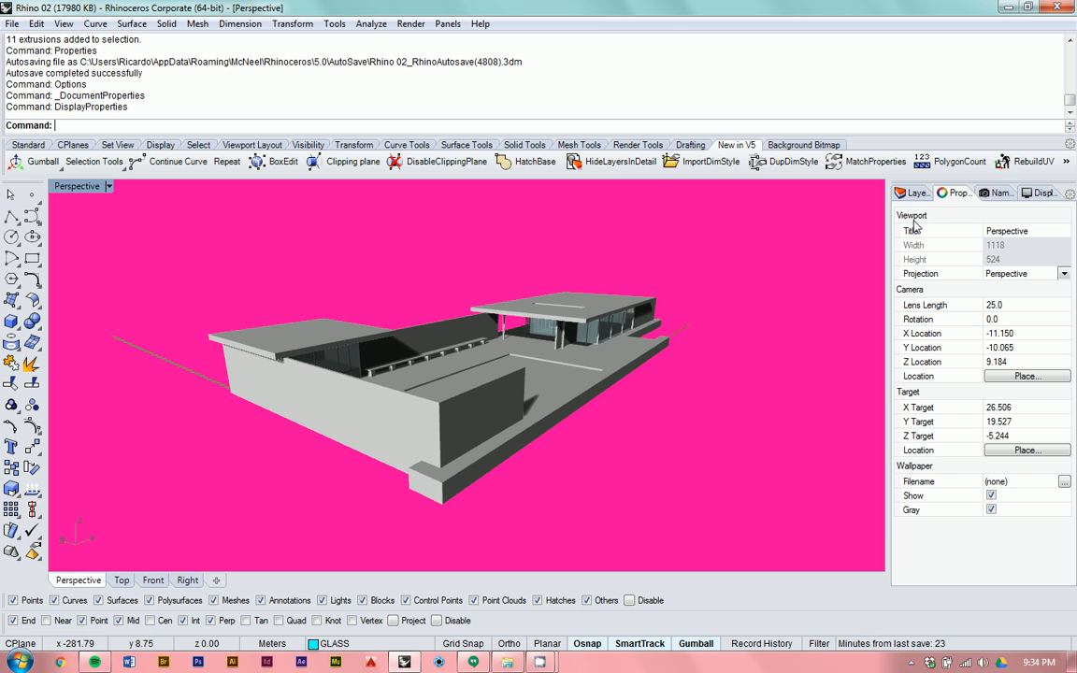
text(Properties)
key(Return)
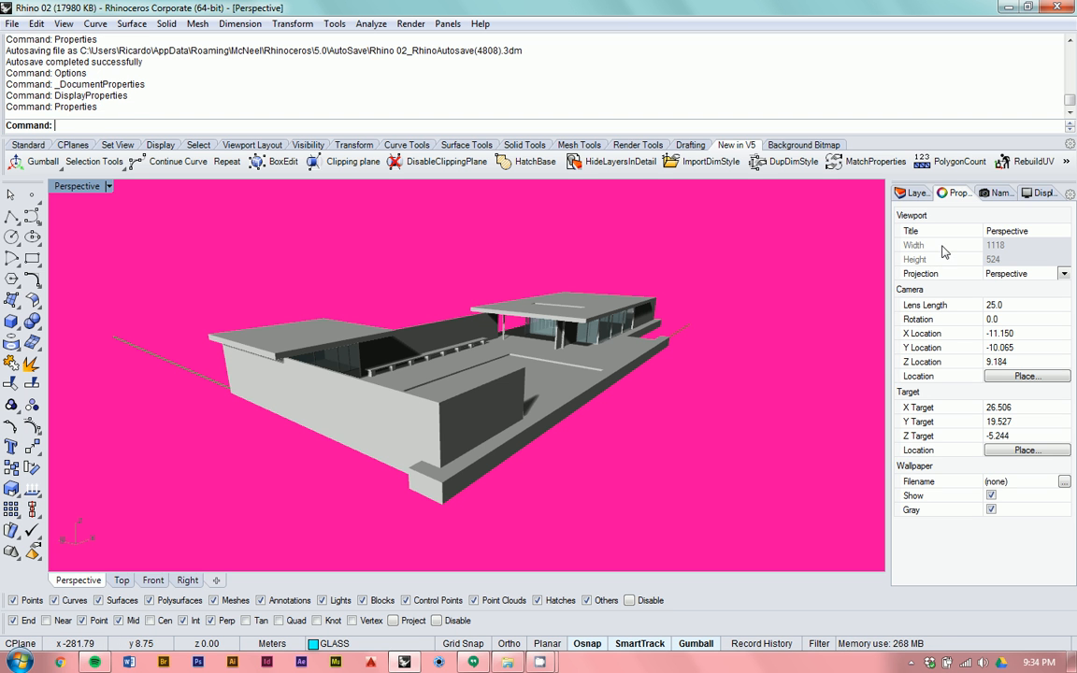
click(994, 311)
text(50)
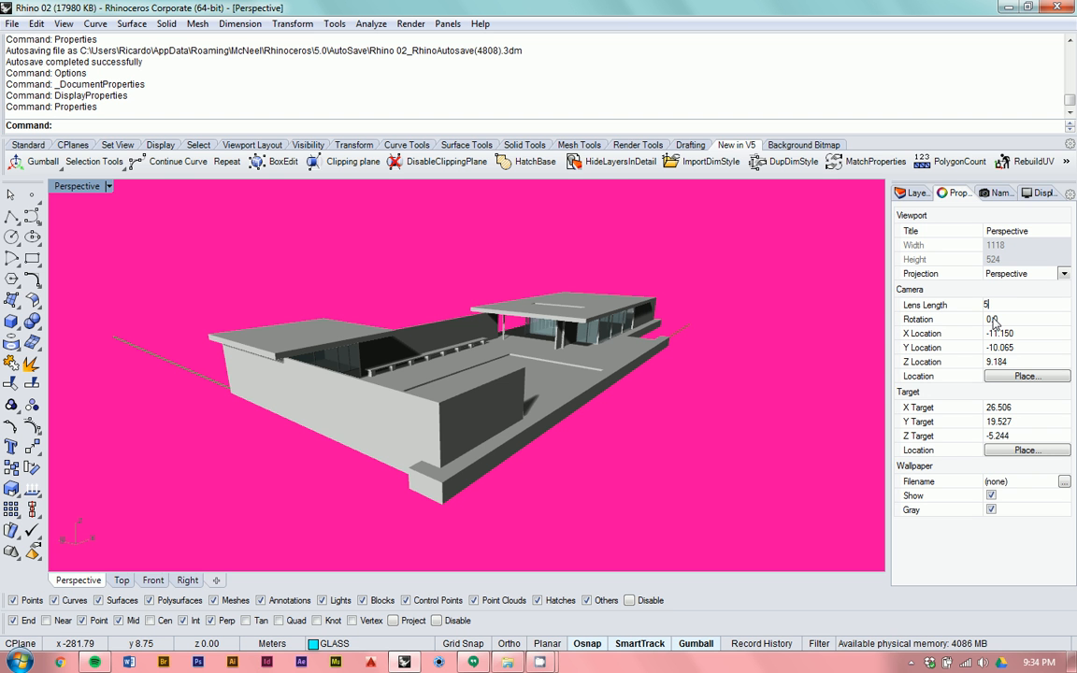
key(Return)
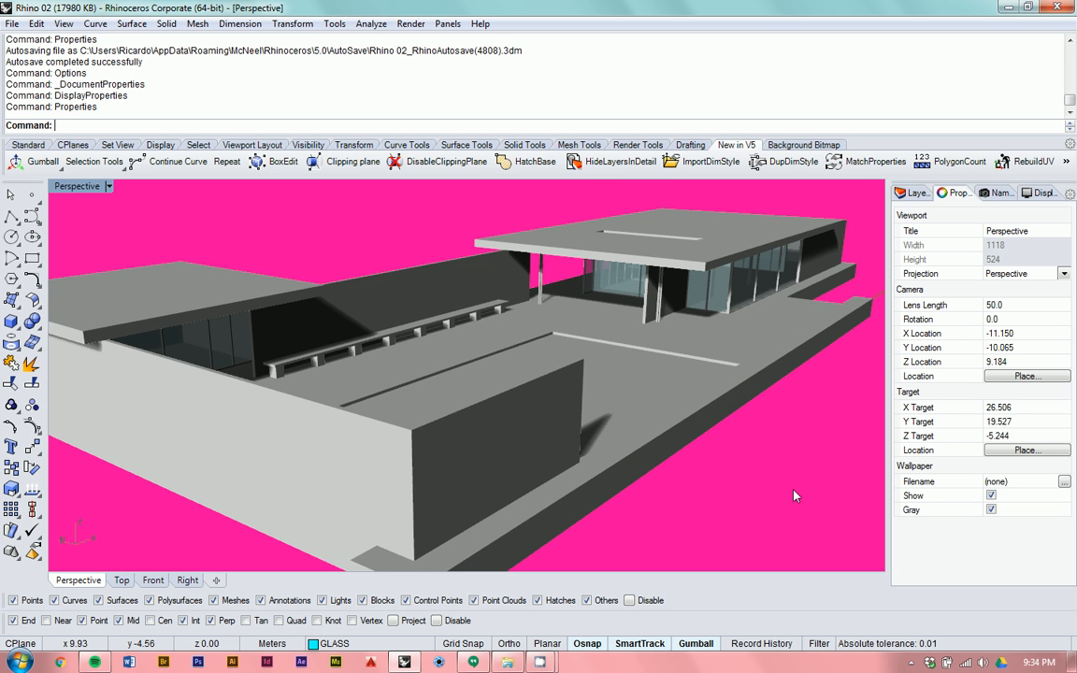
scroll(562, 379, down, 4)
right_drag(561, 379, 598, 335)
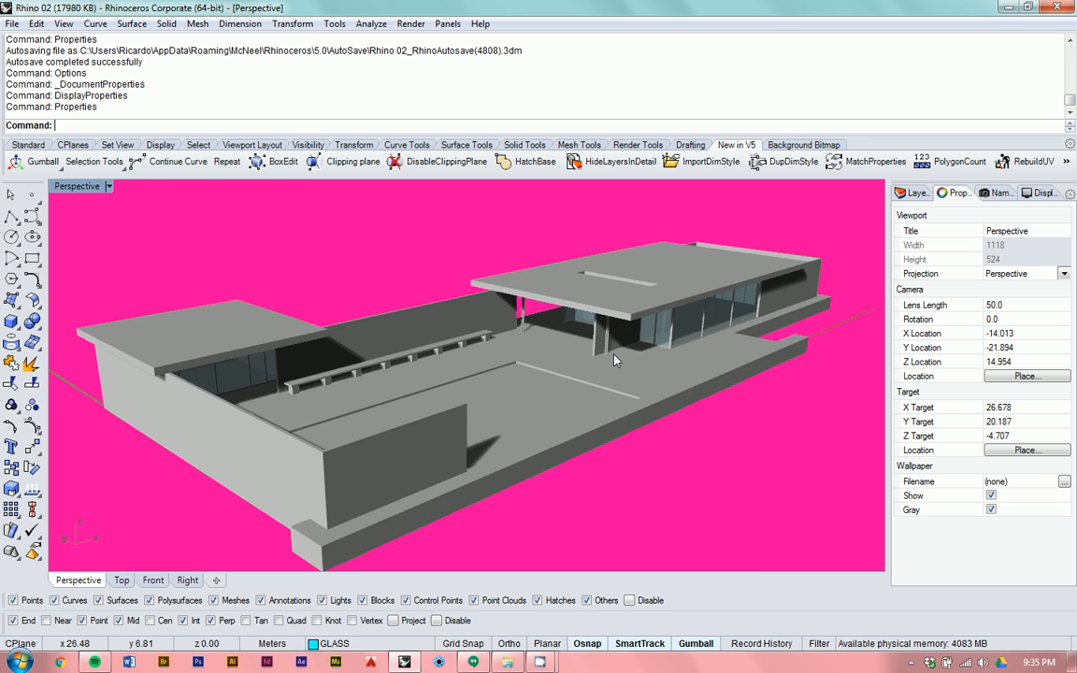
mouse_move(616, 353)
right_down()
mouse_move(613, 338)
mouse_move(614, 362)
right_up()
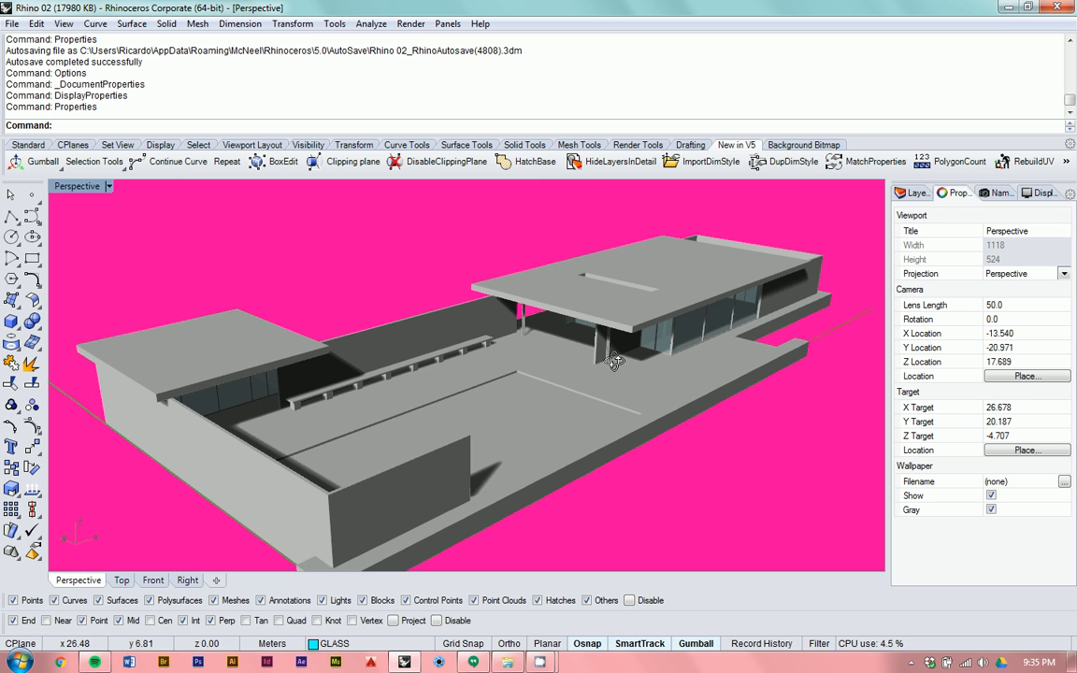
right_drag(613, 363, 617, 350)
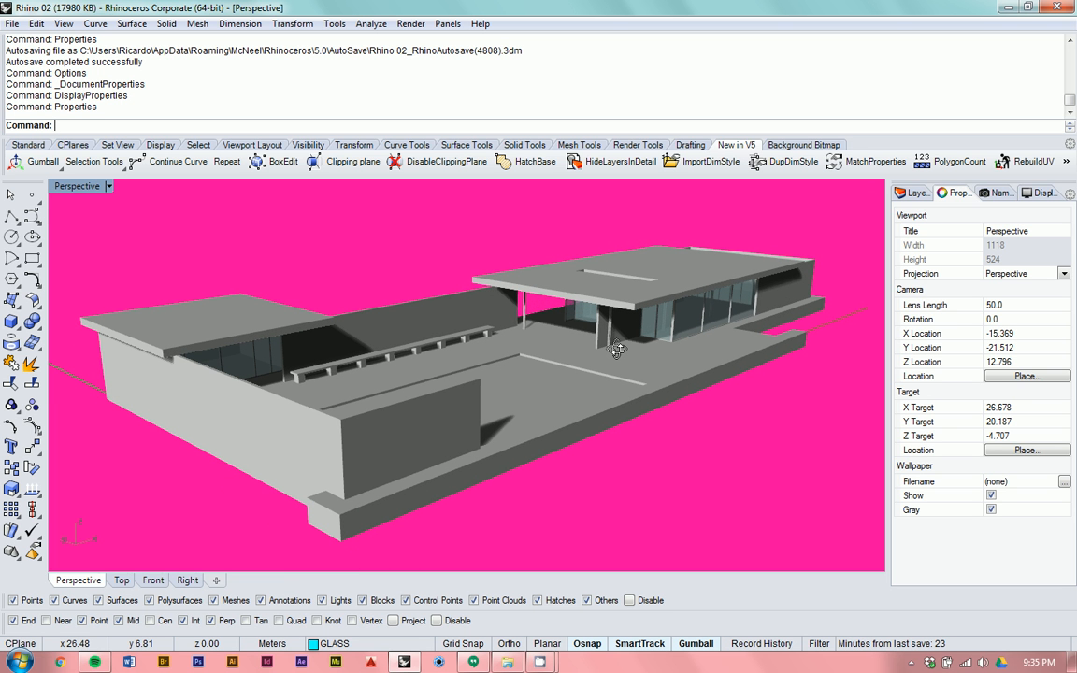
Step: Set the Perspective viewport camera's lens length to 25
click(1010, 309)
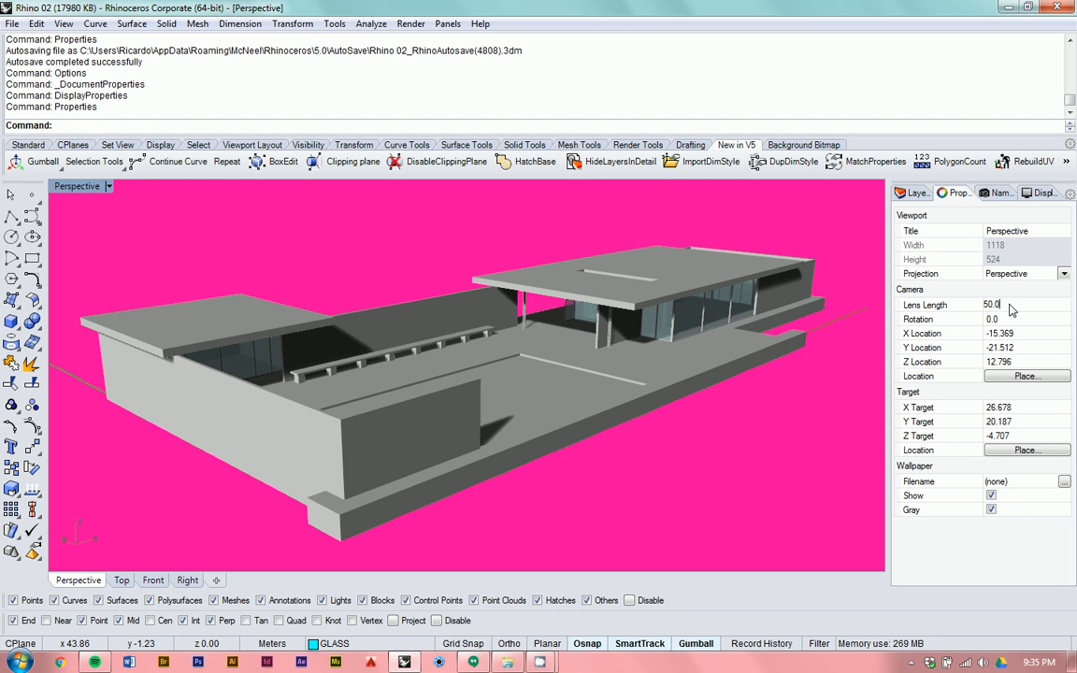
drag(1010, 309, 926, 310)
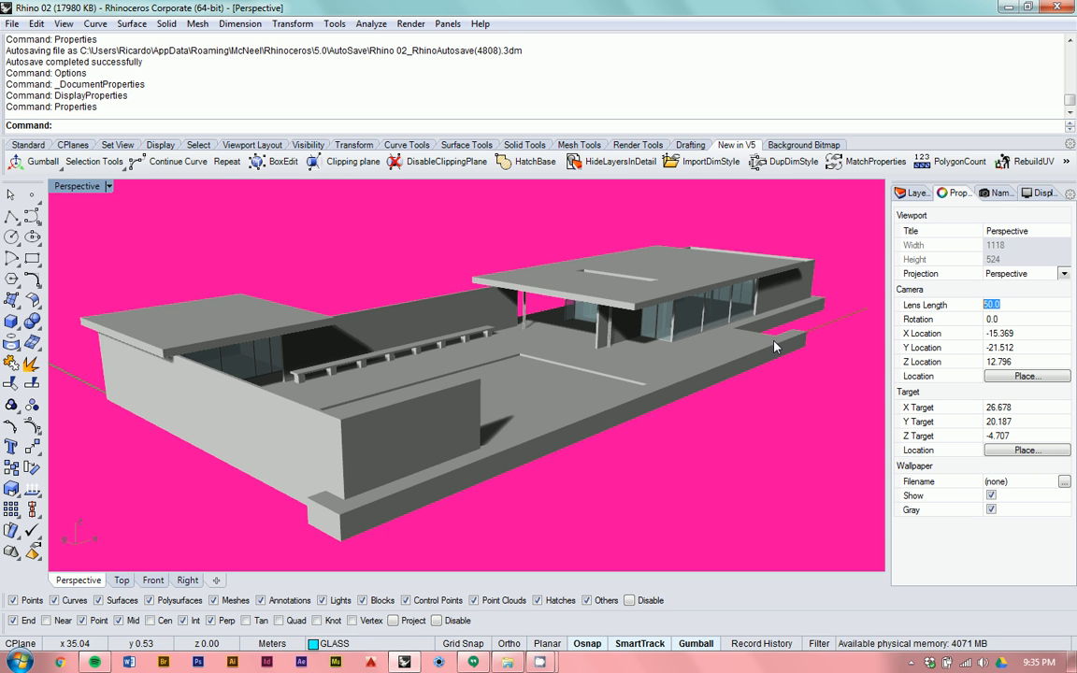
text(25)
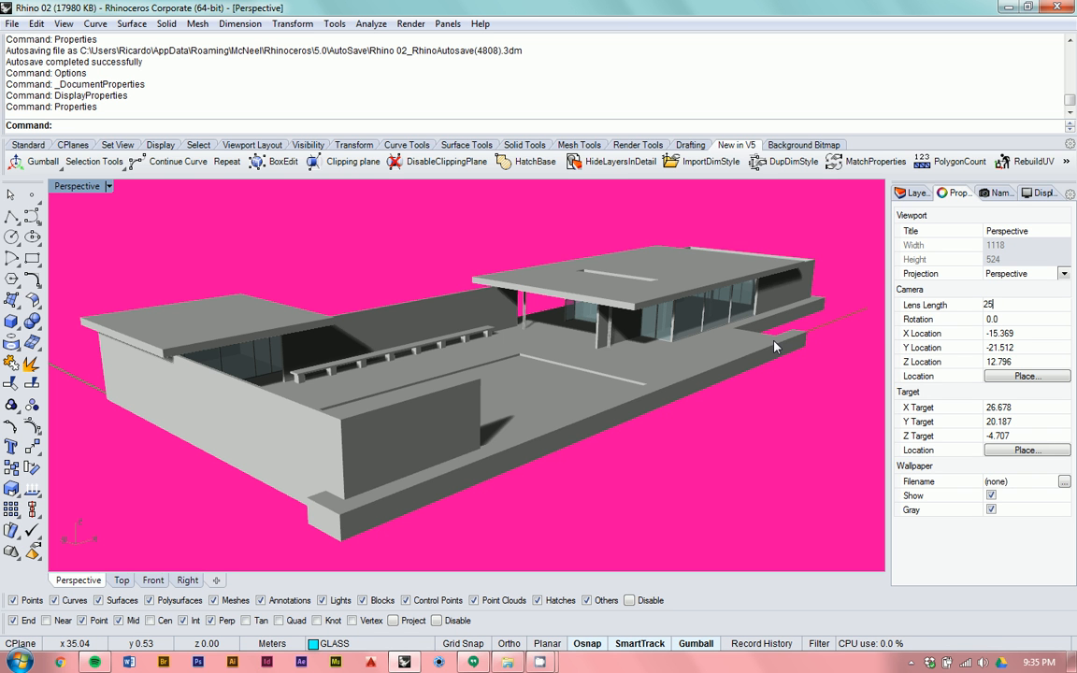
key(Return)
key(Escape)
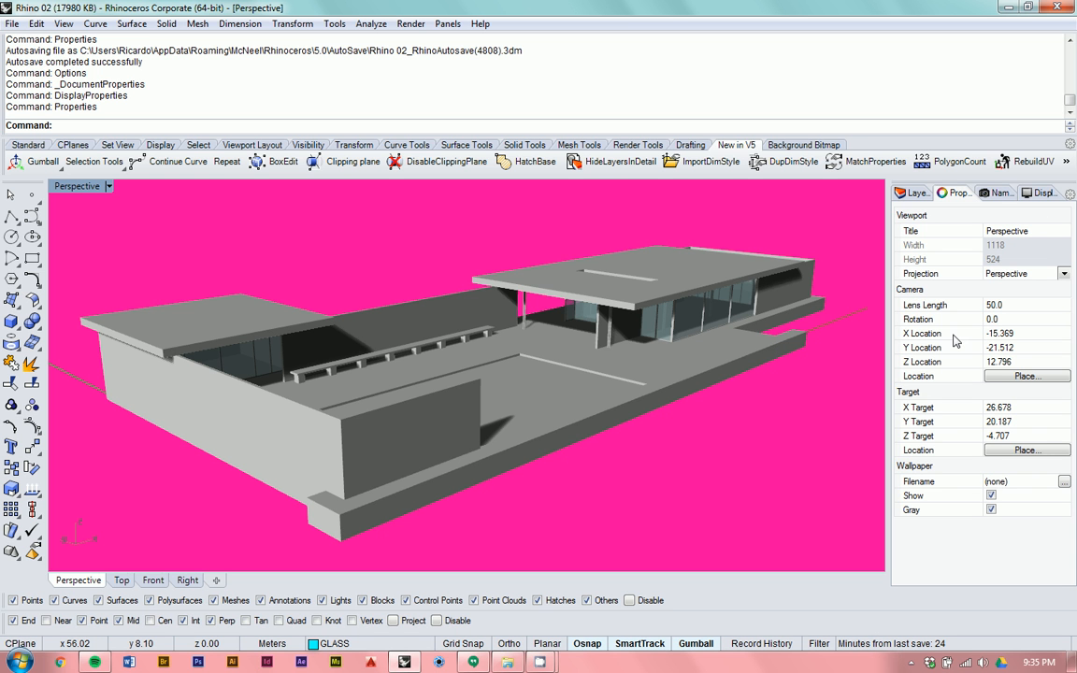
click(993, 306)
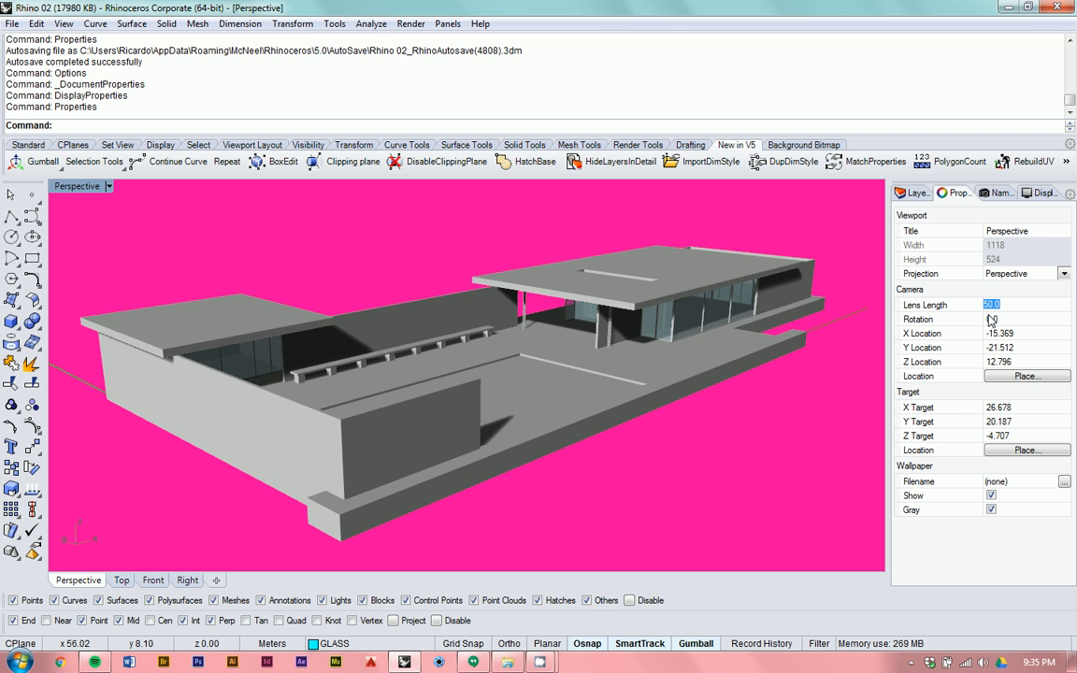
text(25)
key(Return)
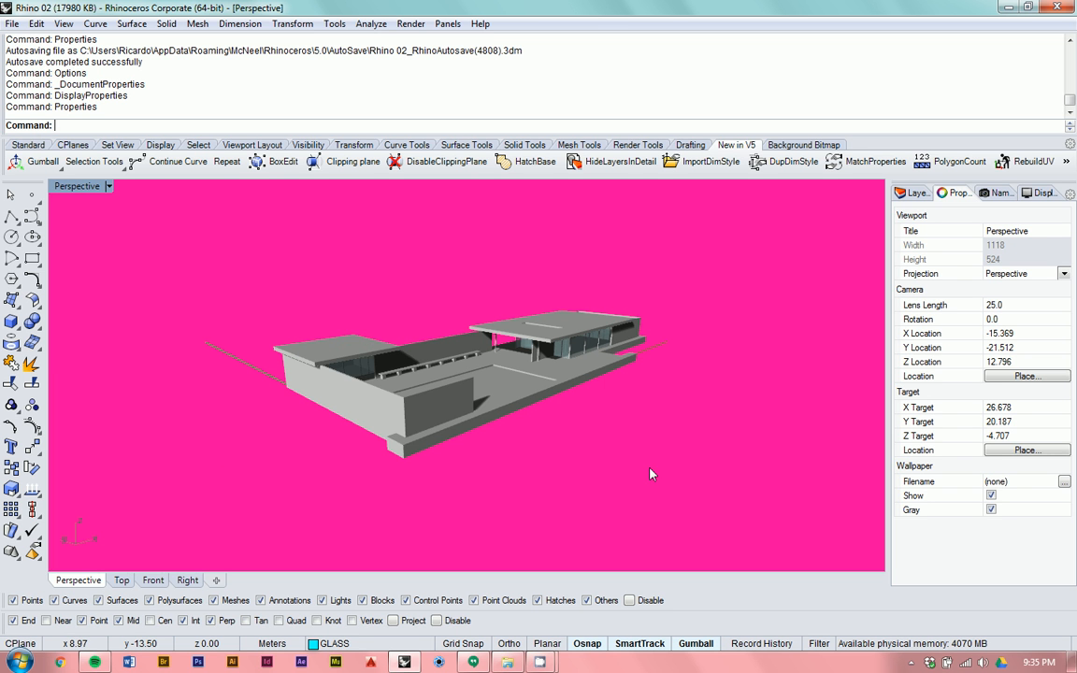
Step: Examine the pavilion through the wide-angle lens, from the outside overview to the glazed interior under the main roof
scroll(505, 388, up, 8)
scroll(561, 372, down, 9)
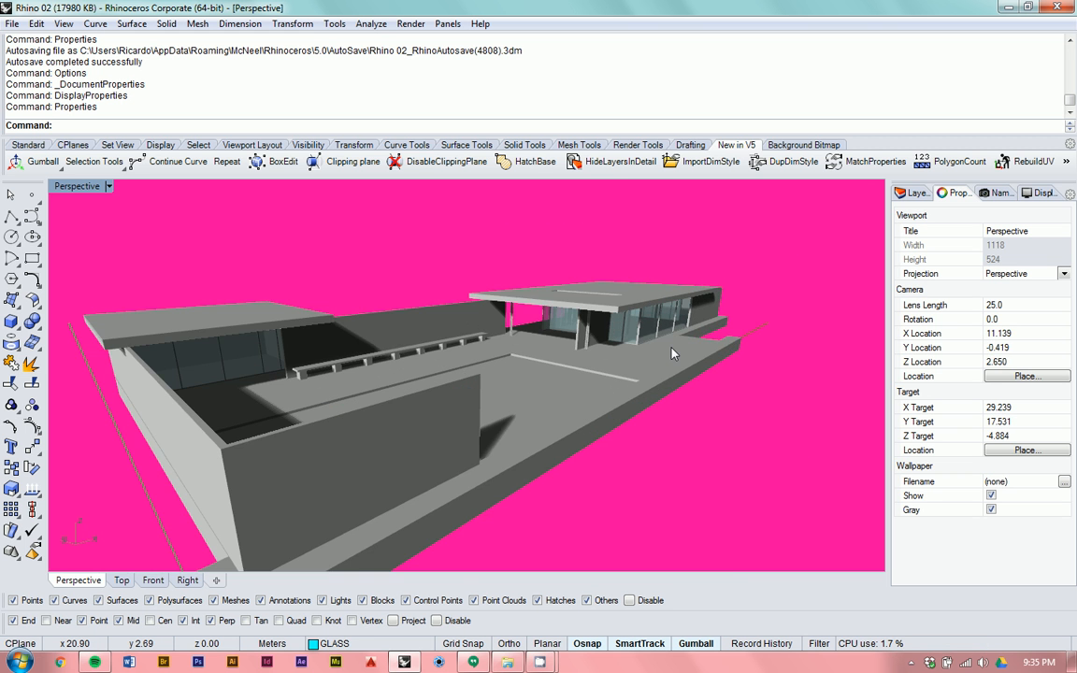
right_drag(594, 360, 647, 350)
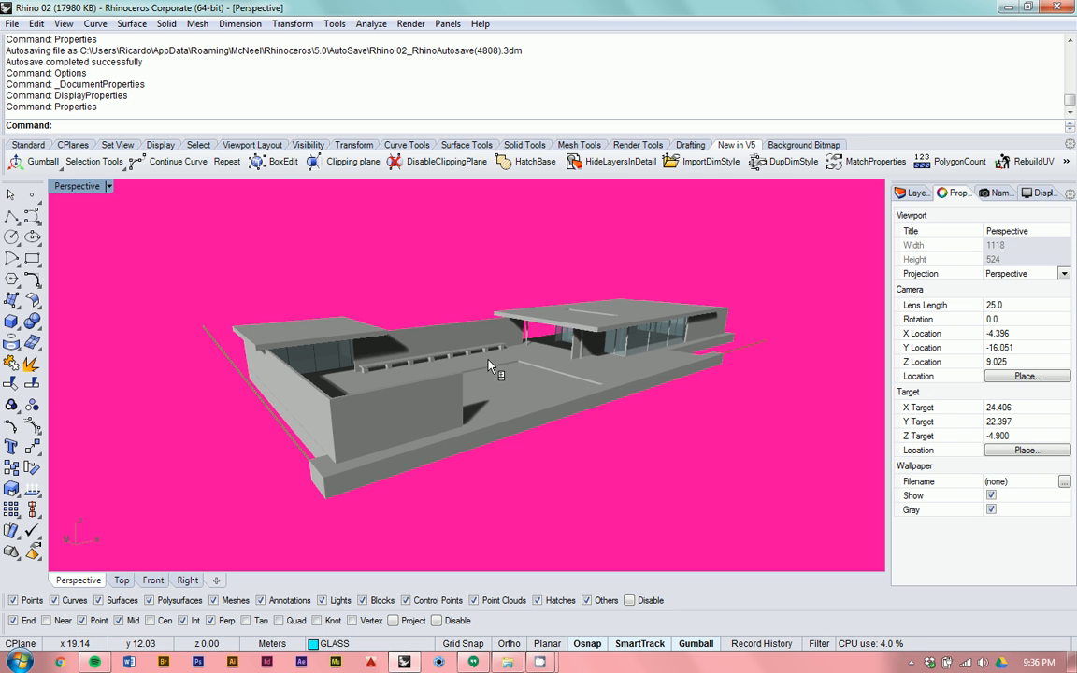
right_drag(490, 367, 490, 372)
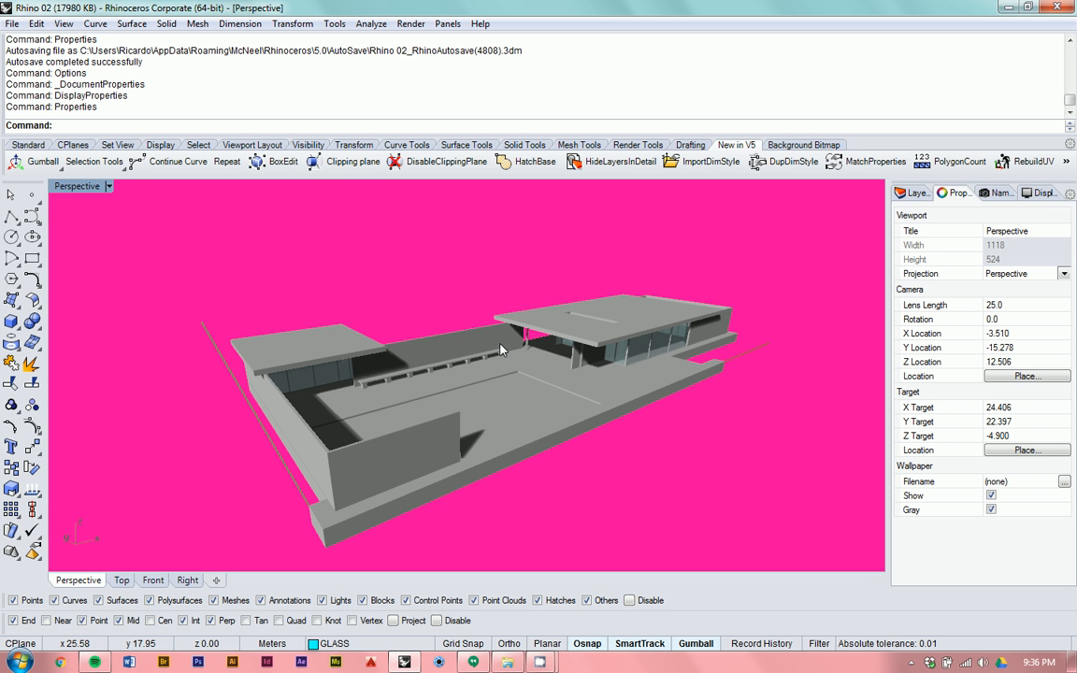
scroll(551, 329, up, 10)
right_drag(413, 396, 460, 361)
scroll(396, 337, down, 8)
scroll(564, 320, up, 6)
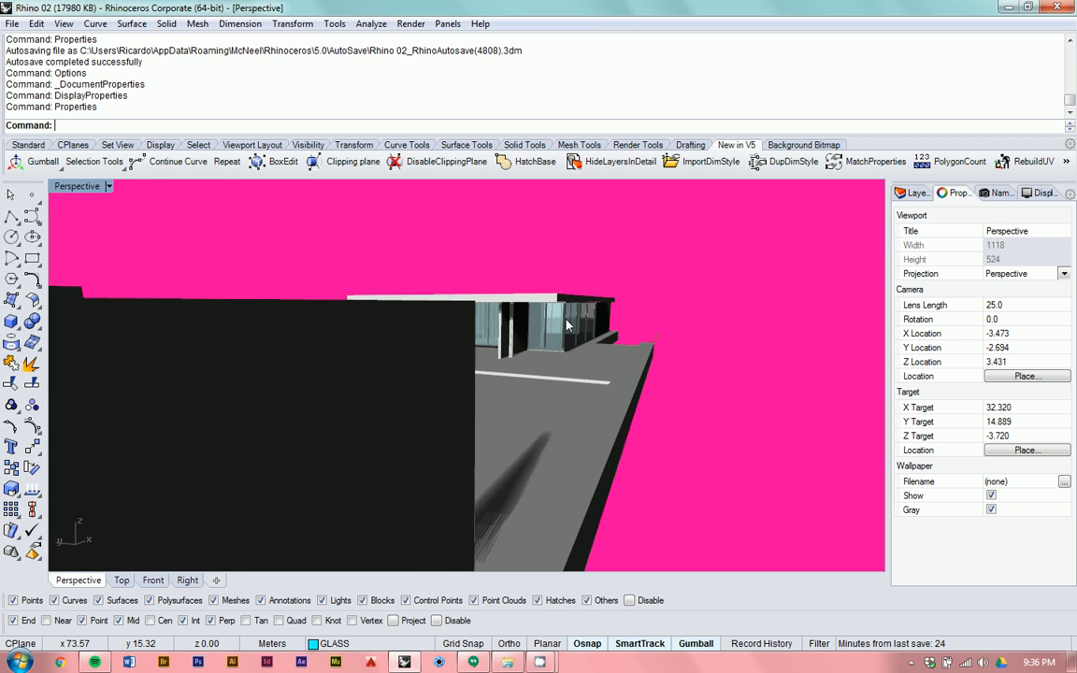
scroll(463, 307, up, 5)
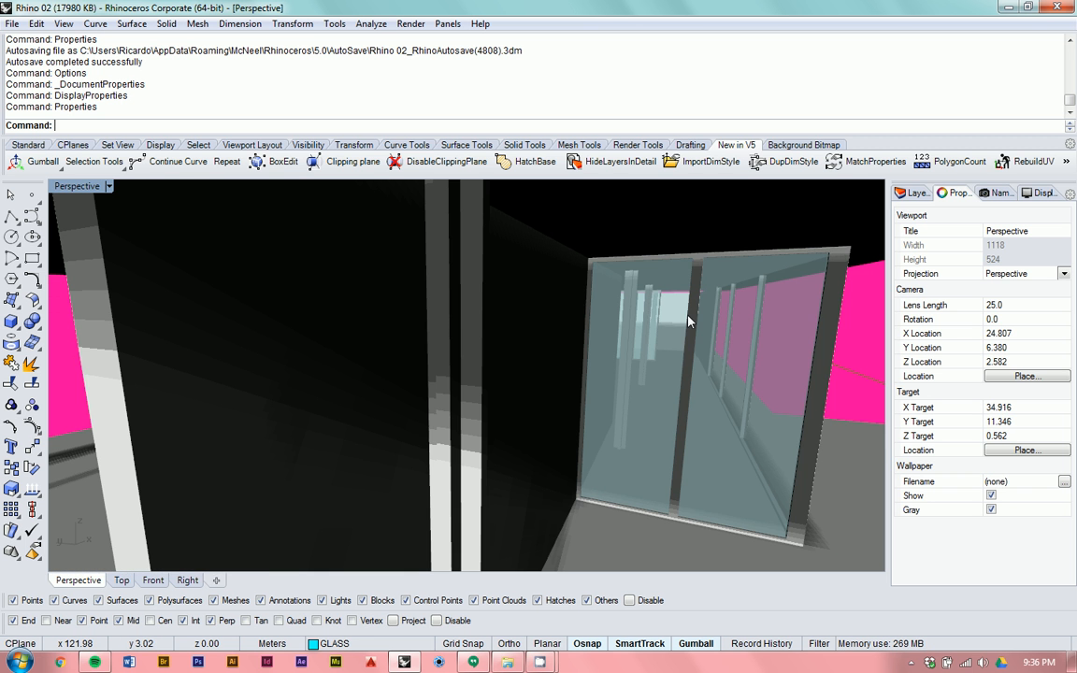
scroll(689, 320, up, 6)
scroll(689, 321, up, 5)
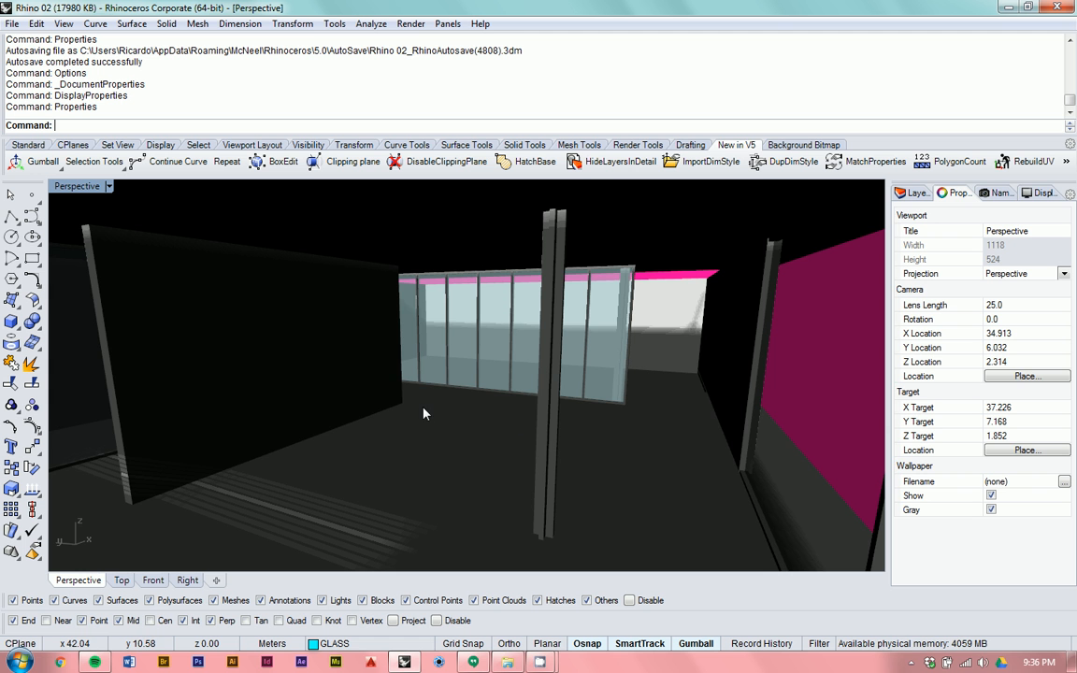
shift+right_drag(429, 409, 434, 367)
shift+right_drag(501, 260, 577, 300)
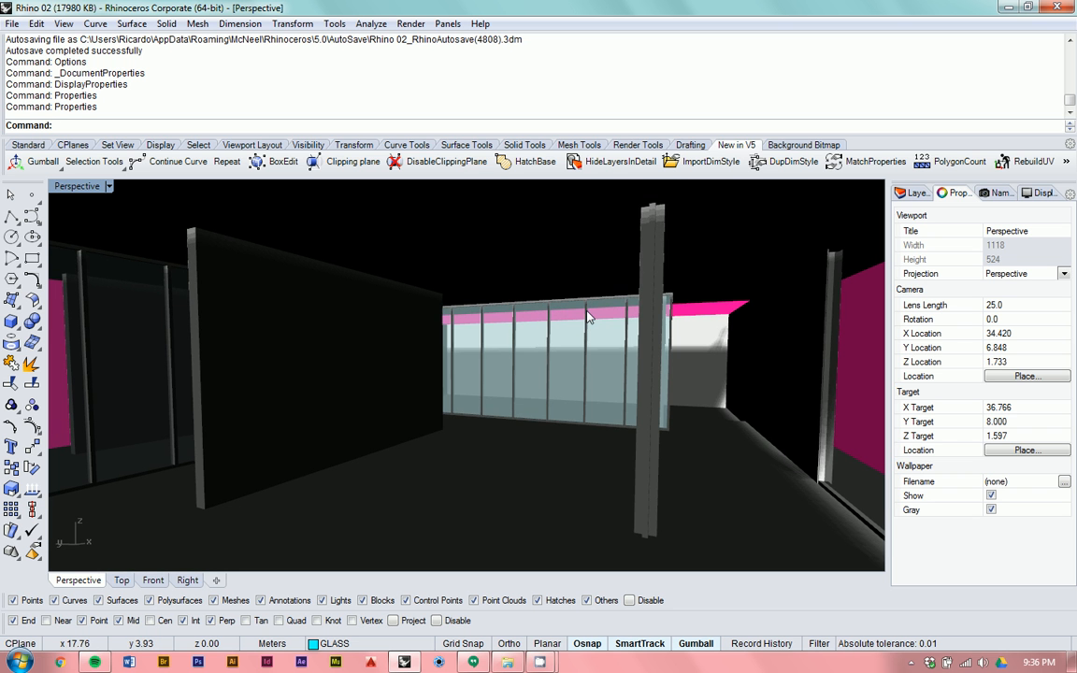
Step: Frame a low, eye-level perspective from the courtyard toward the glass front and columns under the main roof
scroll(620, 394, down, 1)
scroll(620, 395, down, 5)
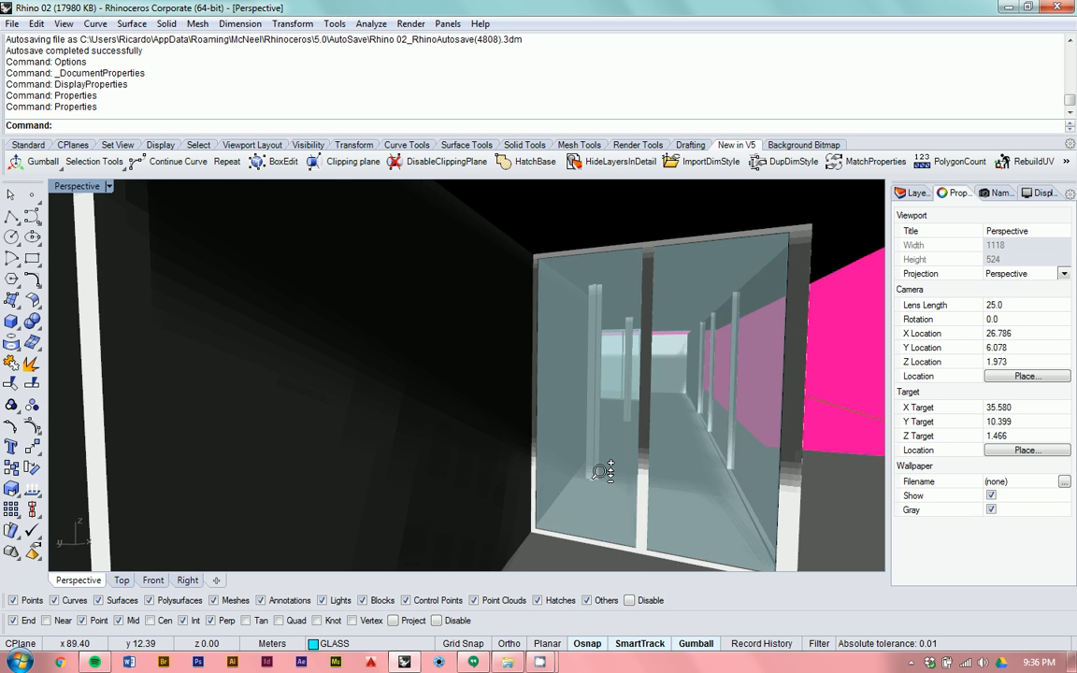
ctrl+right_drag(591, 497, 603, 493)
shift+right_drag(512, 468, 628, 430)
mouse_move(552, 424)
right_down()
mouse_move(618, 424)
mouse_move(552, 401)
right_up()
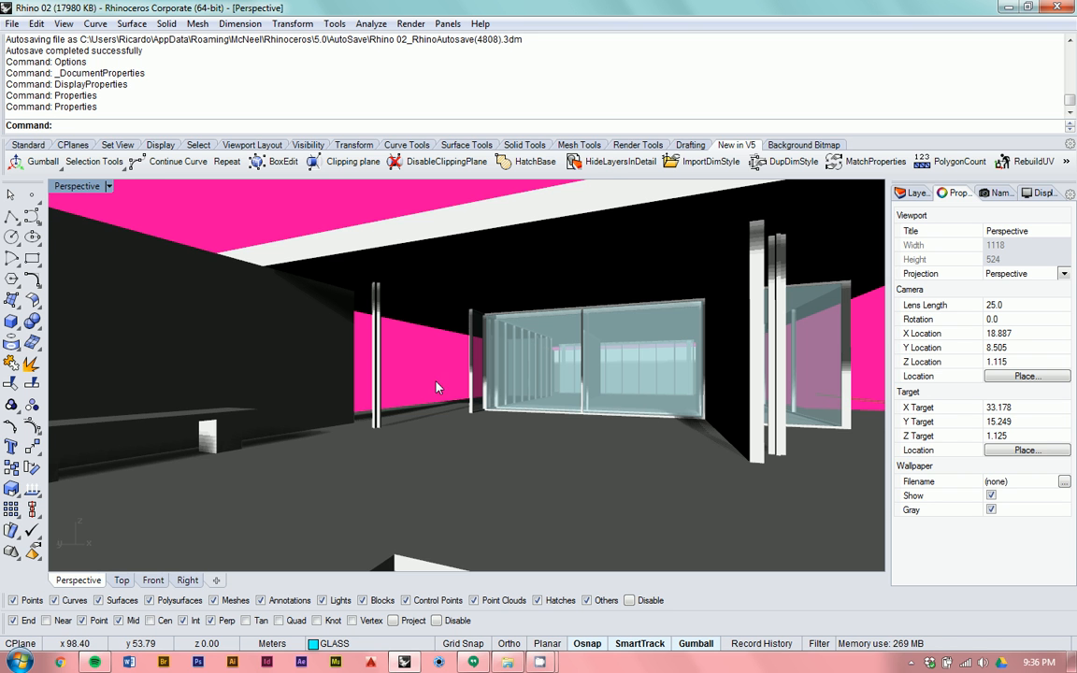
scroll(436, 392, up, 3)
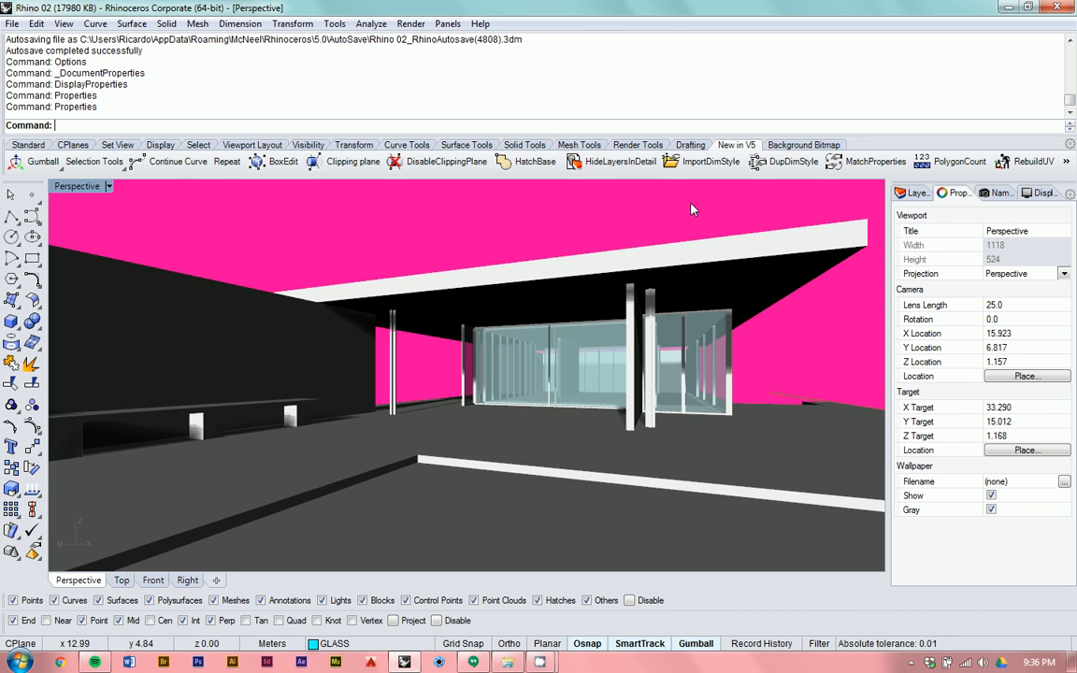
Step: Save the current courtyard perspective as a named view called 01
click(998, 193)
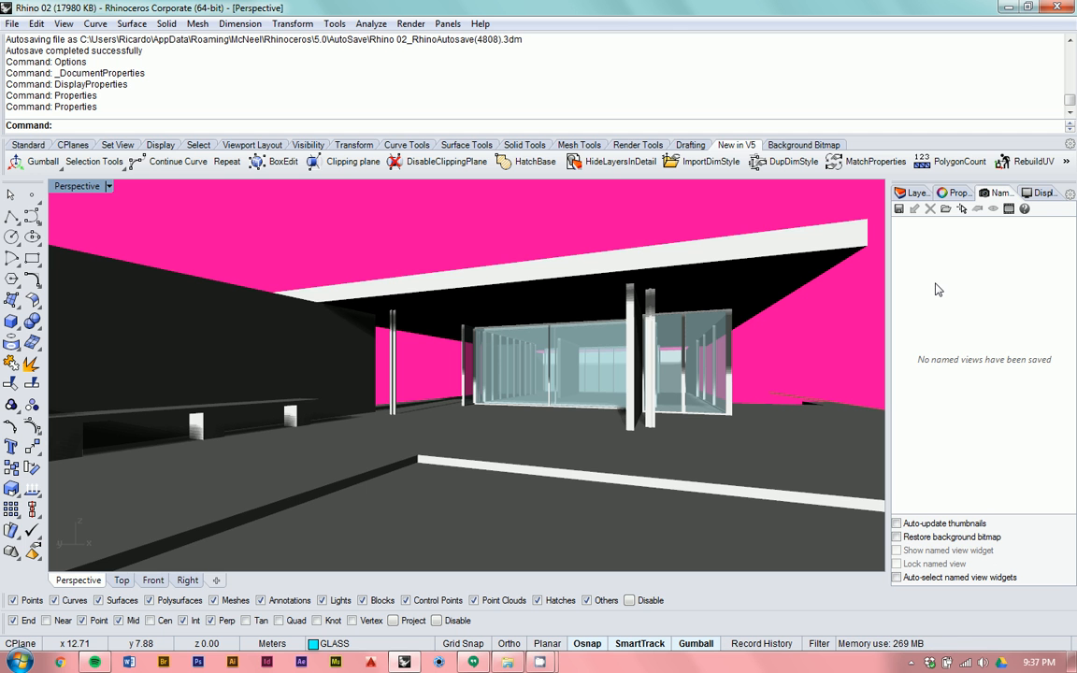
text(Named)
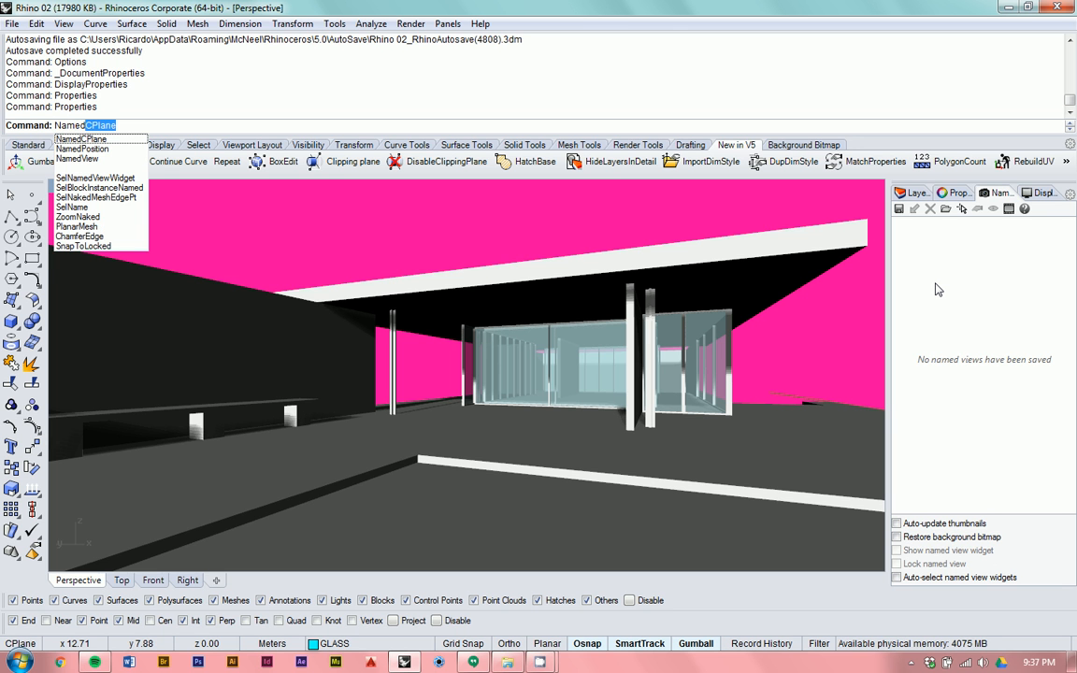
key(Down)
key(Down)
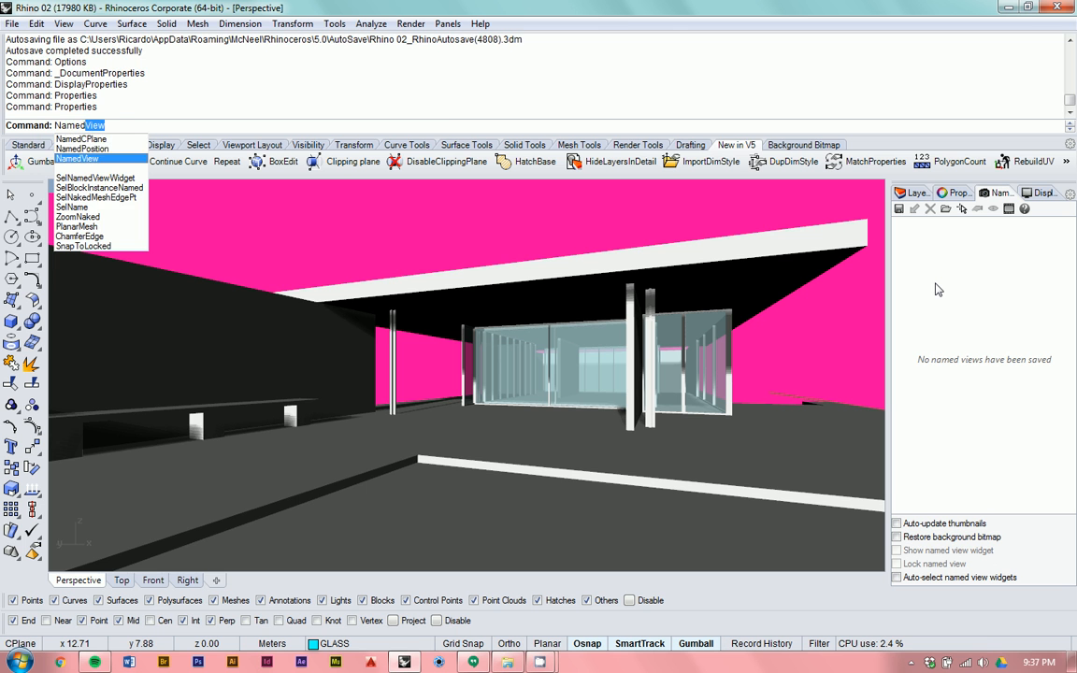
key(Return)
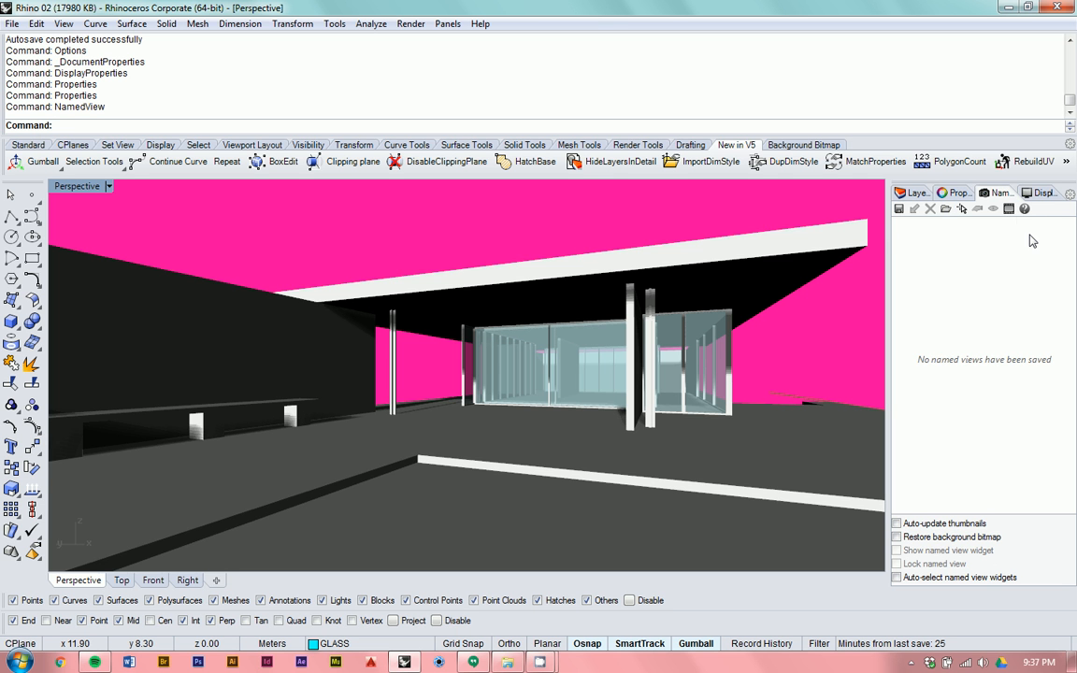
click(899, 209)
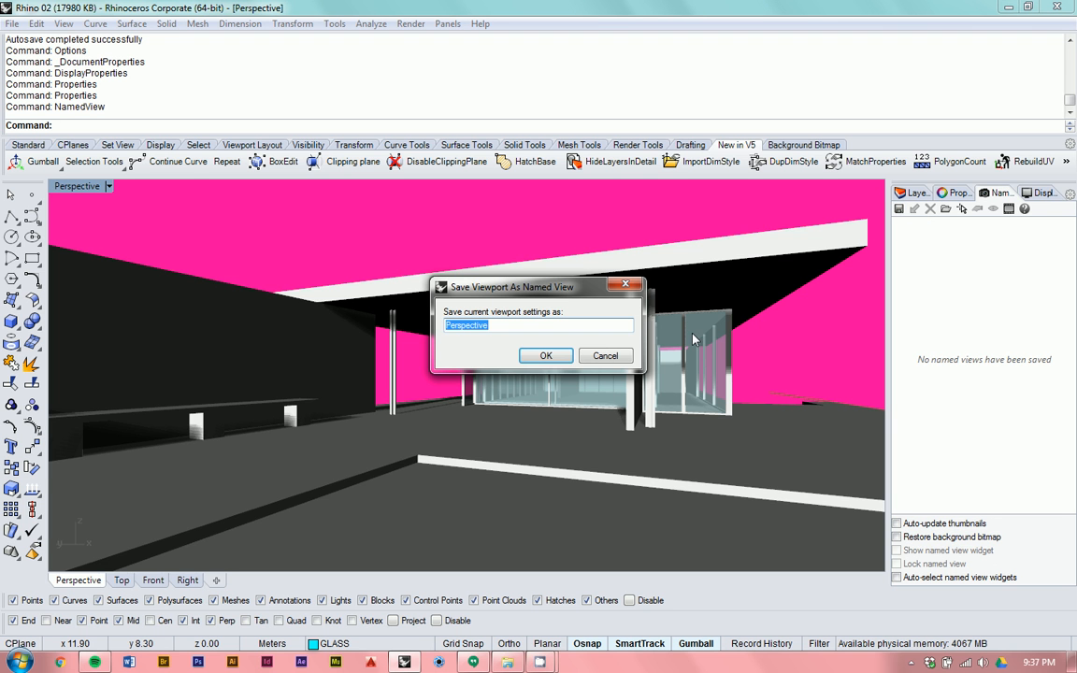
text(01)
click(547, 356)
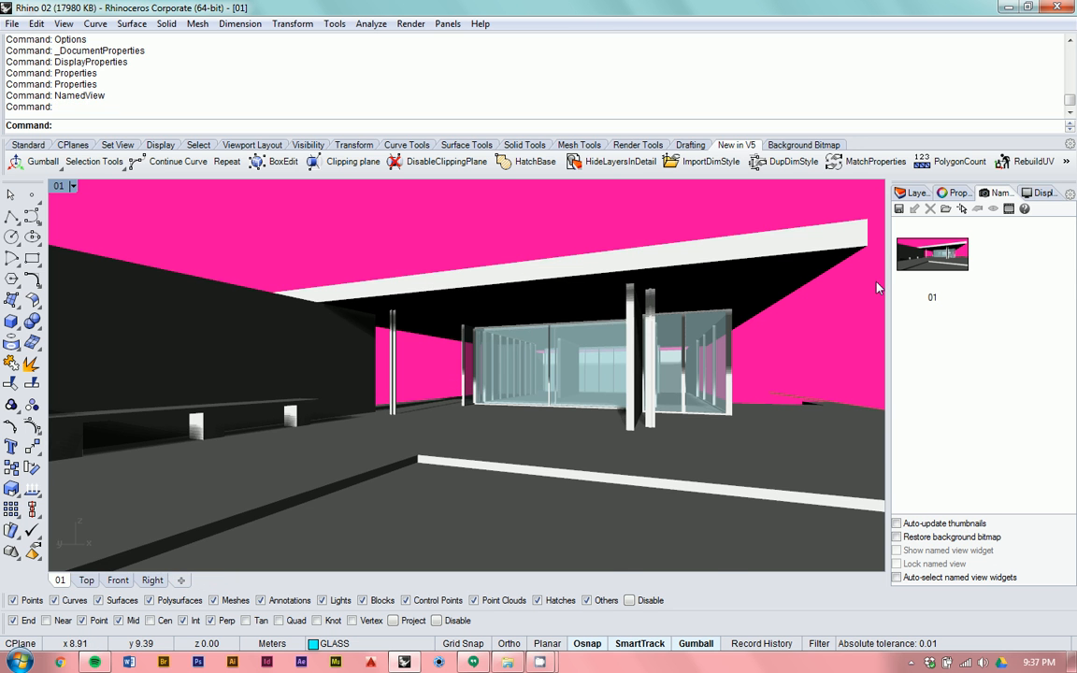
Step: Orbit away to an overview of the pavilion and restore the named view 01
right_drag(734, 297, 488, 306)
scroll(488, 306, down, 5)
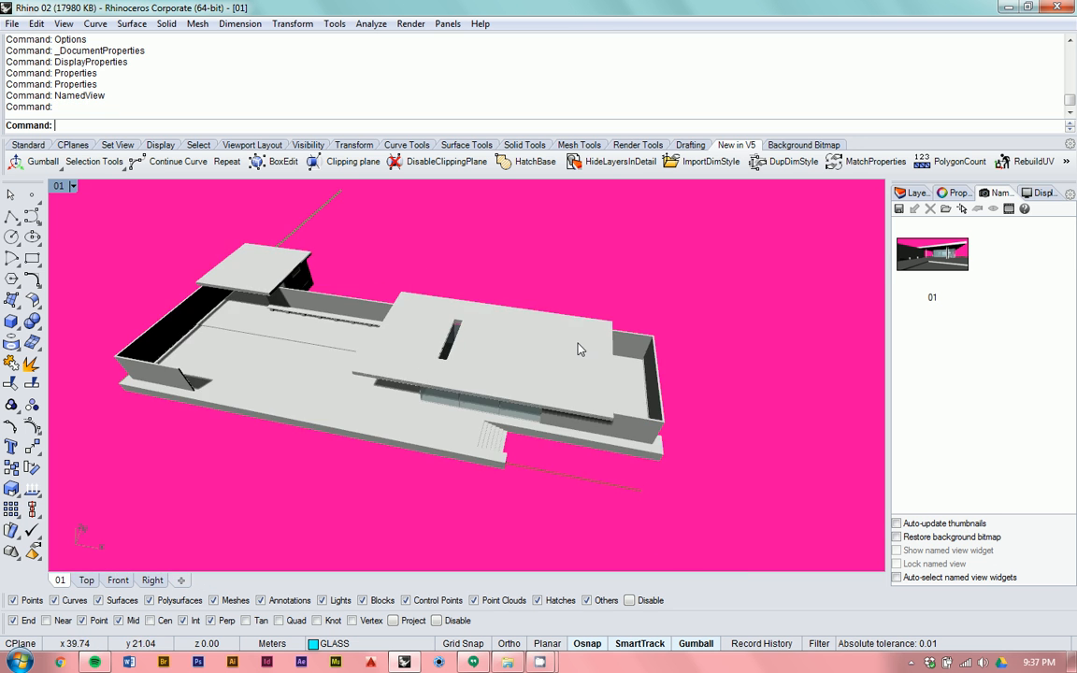
right_drag(564, 402, 497, 336)
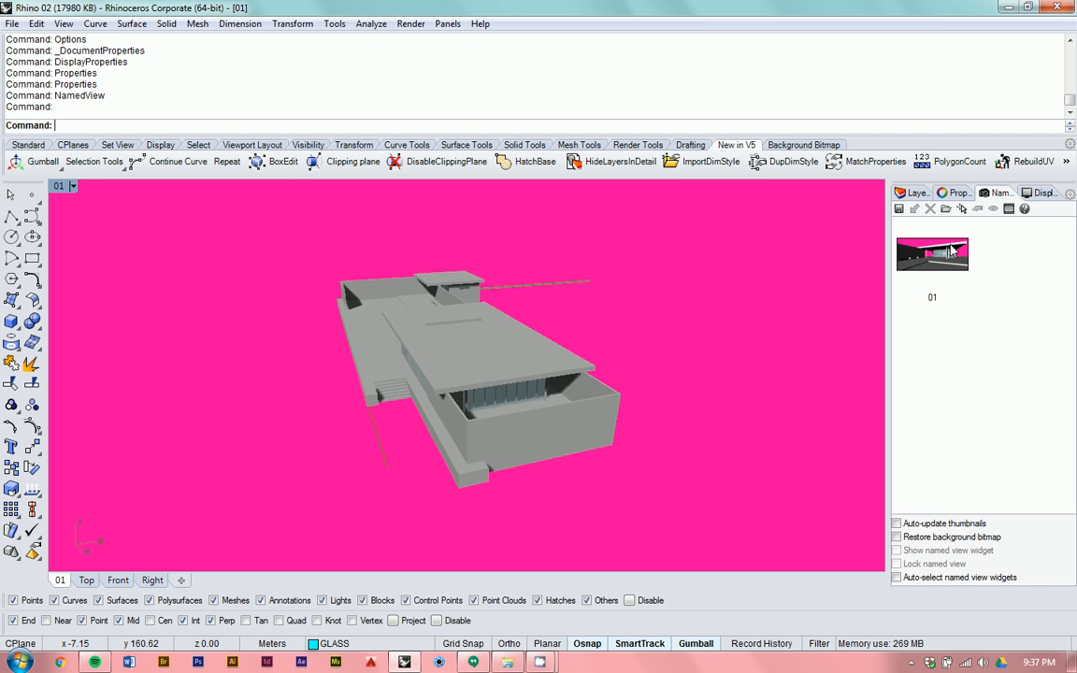
click(954, 250)
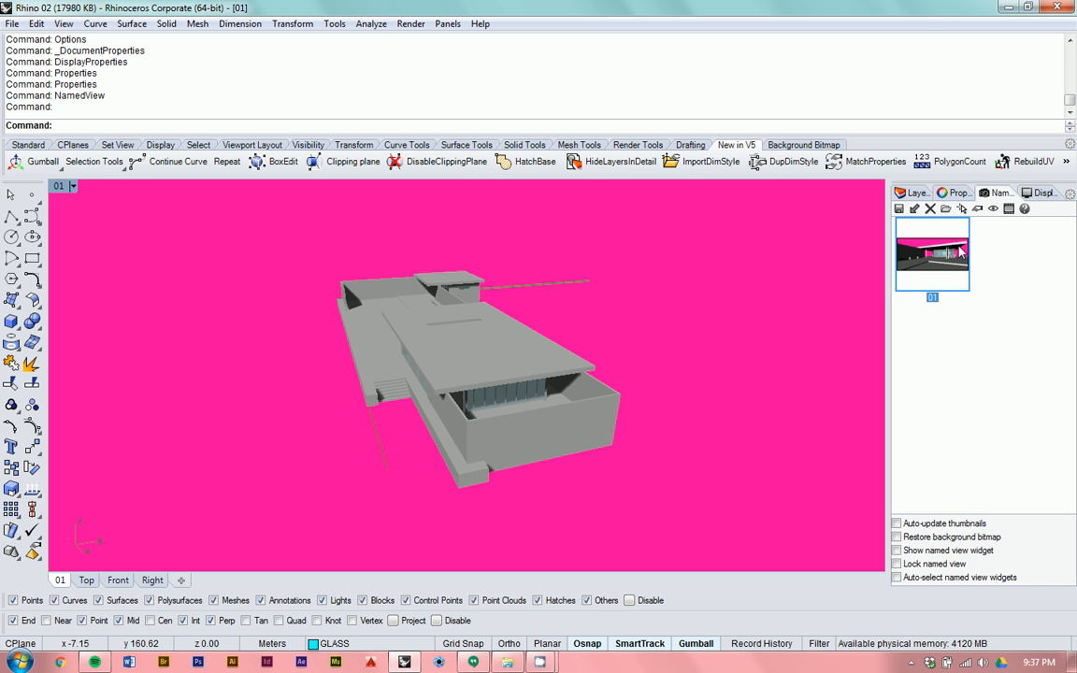
double_click(960, 250)
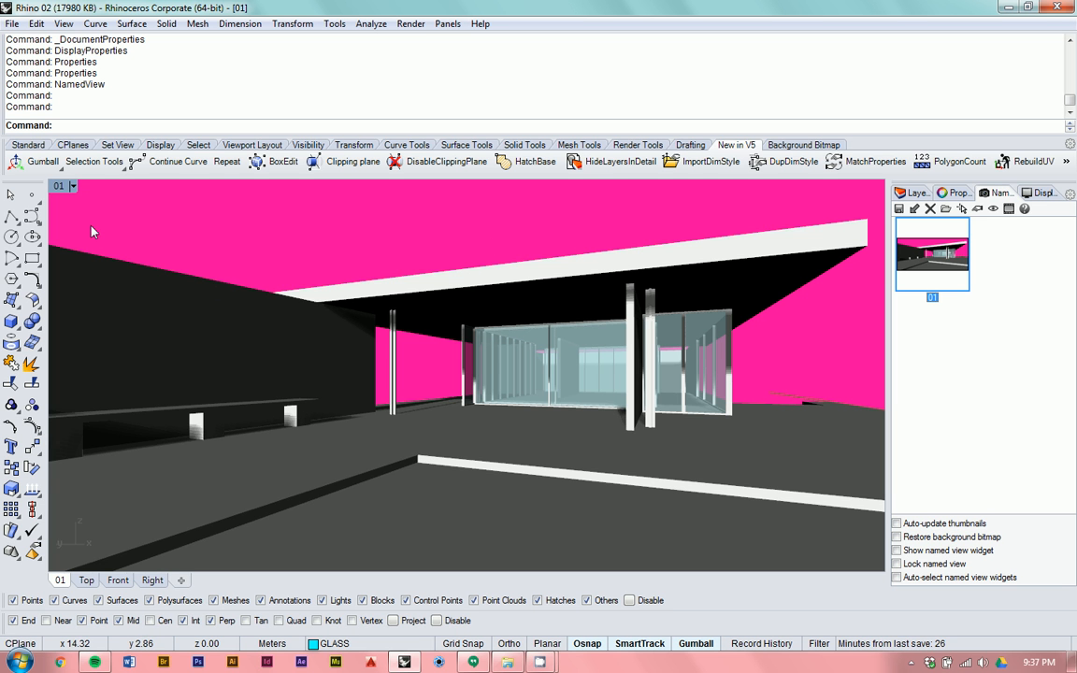
Step: Open the print setup for the courtyard perspective and set its output color to Display Color
click(11, 24)
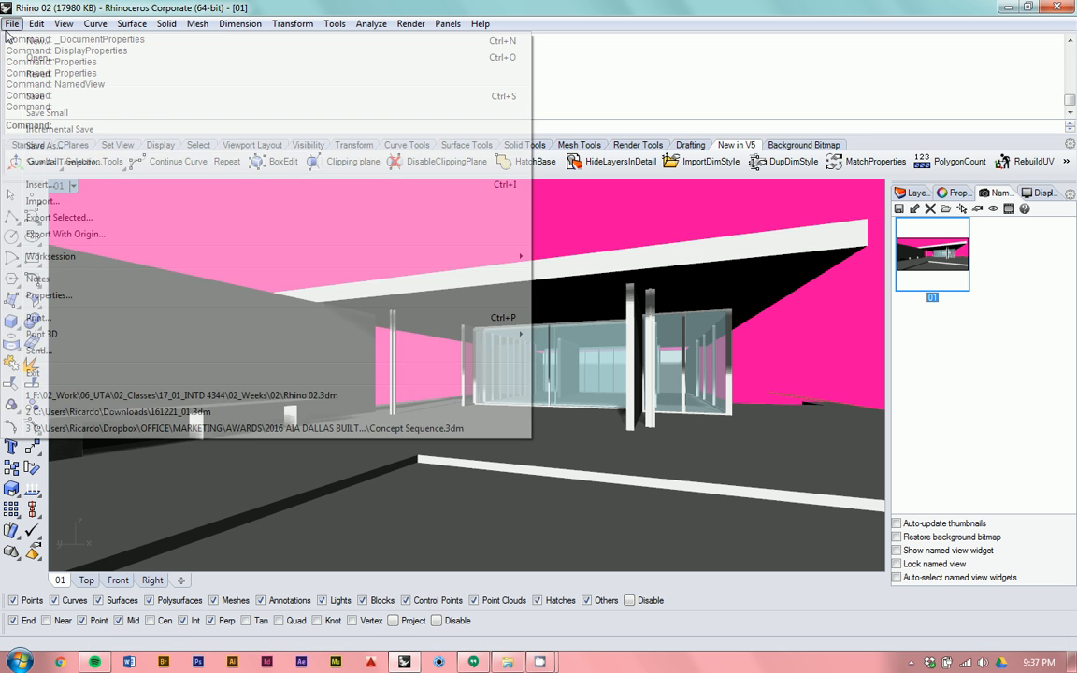
click(43, 319)
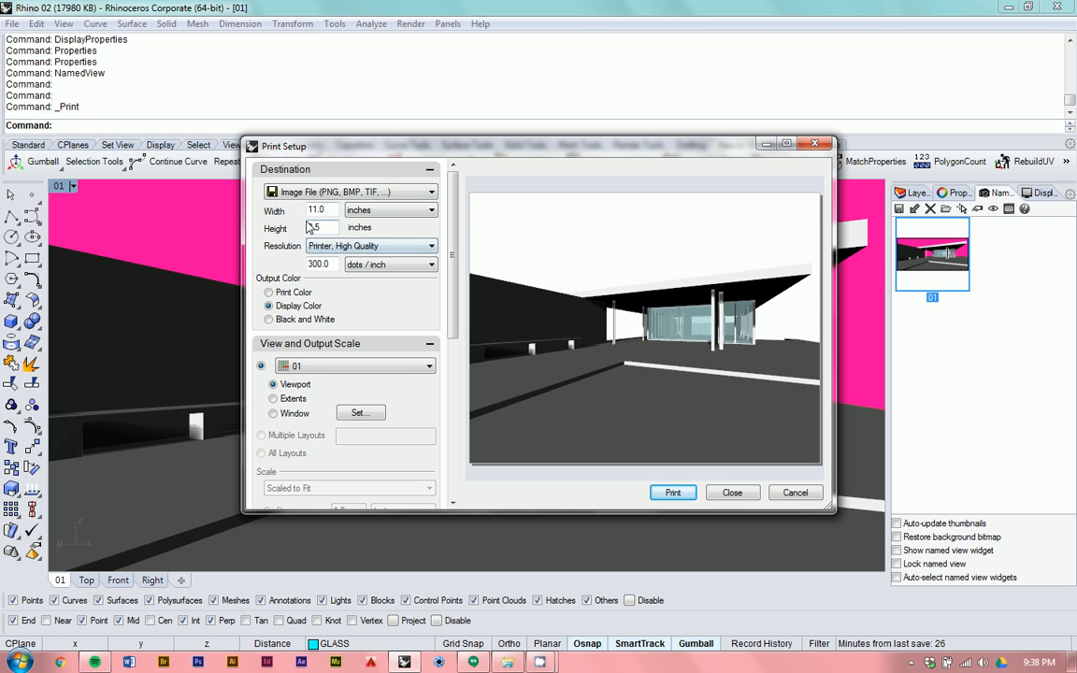
click(294, 291)
click(299, 305)
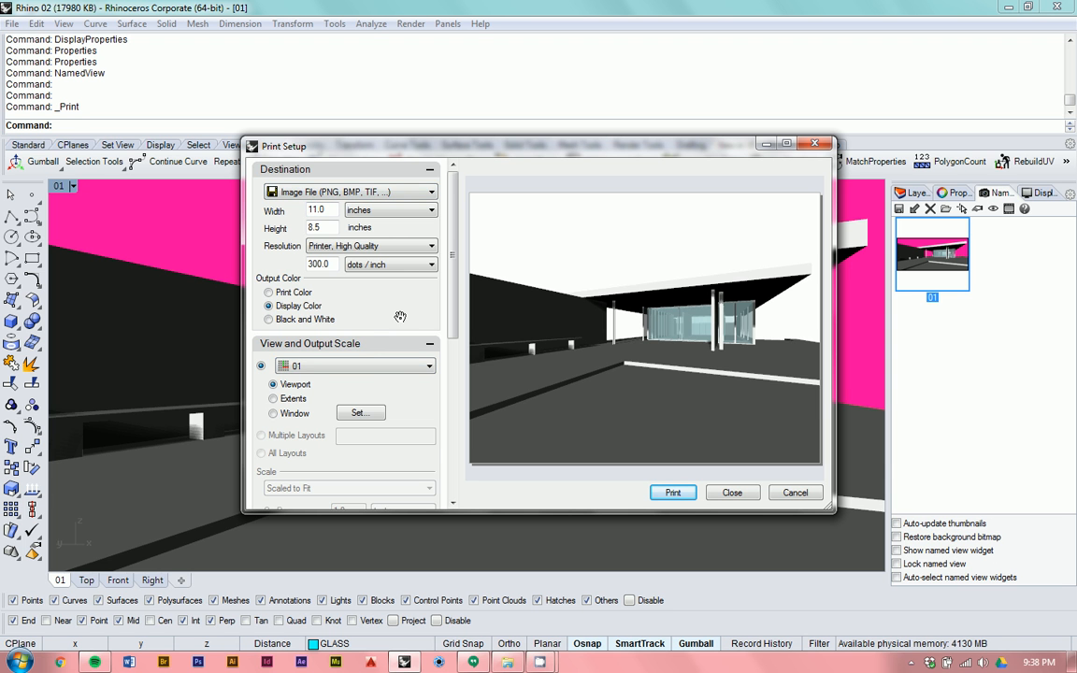
scroll(374, 341, down, 4)
scroll(411, 351, down, 4)
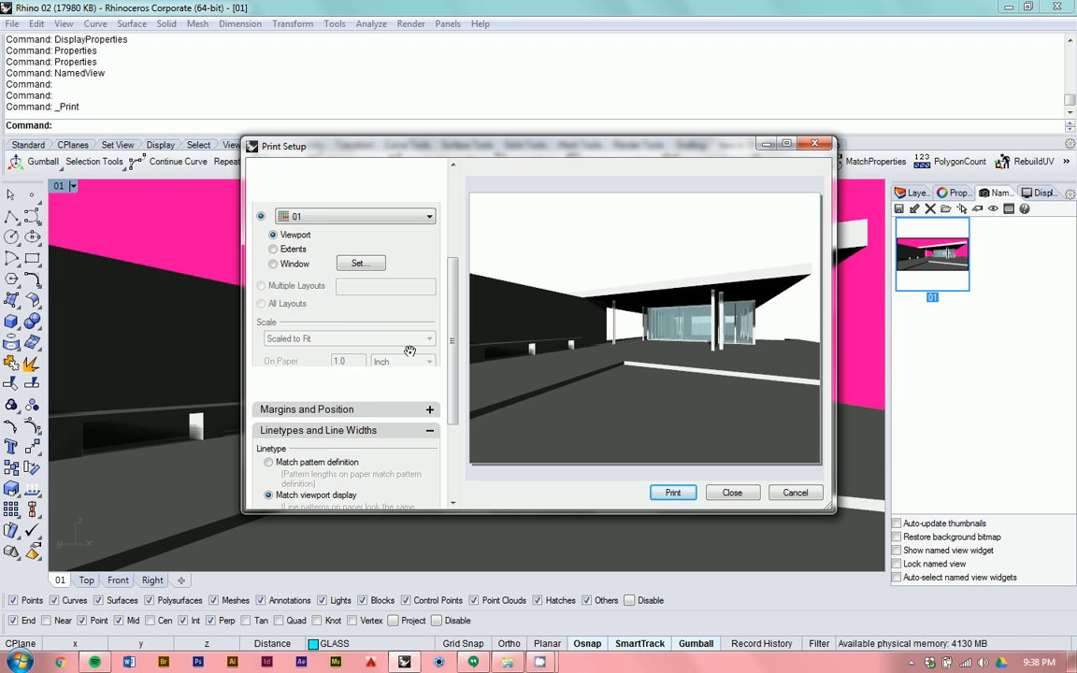
scroll(360, 360, up, 4)
scroll(362, 355, up, 4)
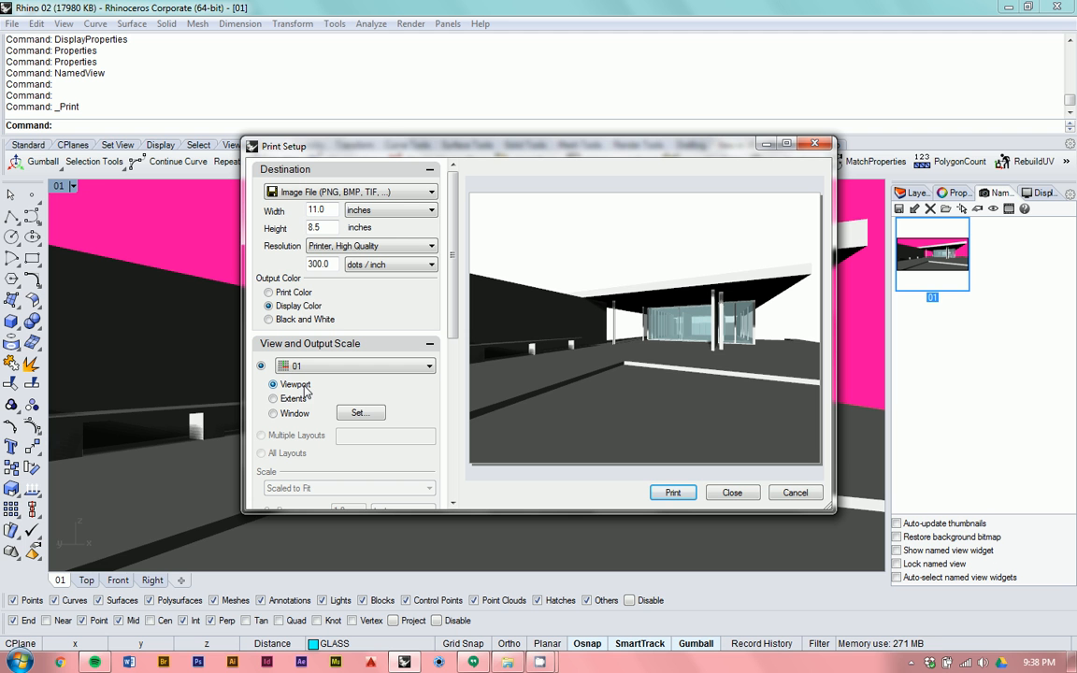
Step: Set the print destination to Image File (PNG, BMP, TIF, ...) and keep 01 as the view to output
click(285, 190)
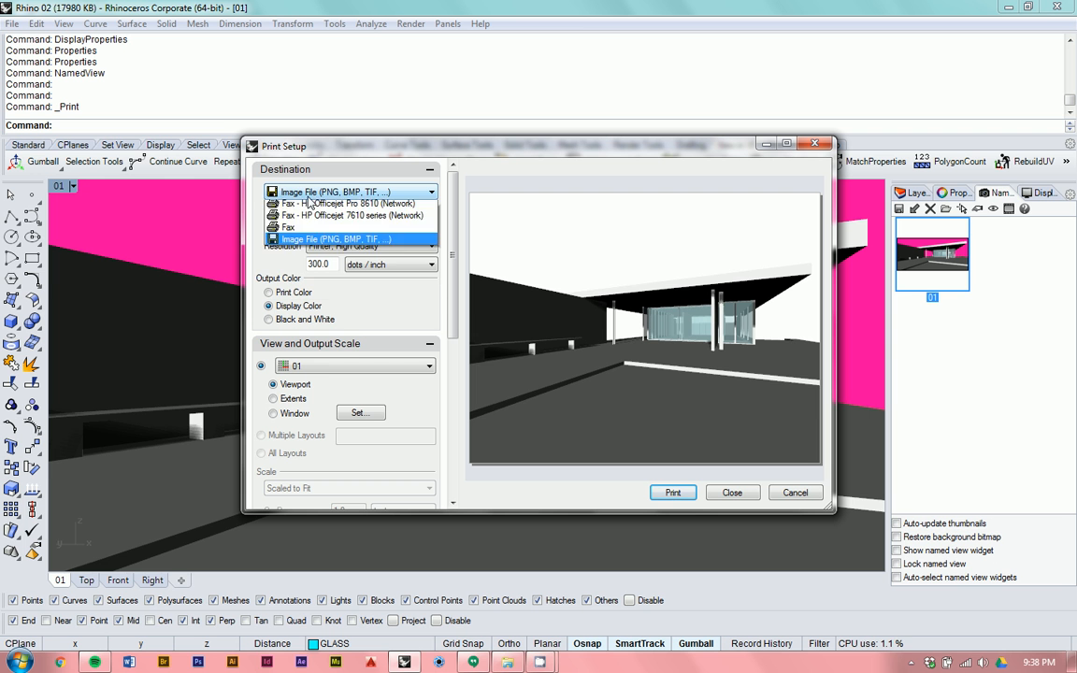
click(310, 199)
click(310, 199)
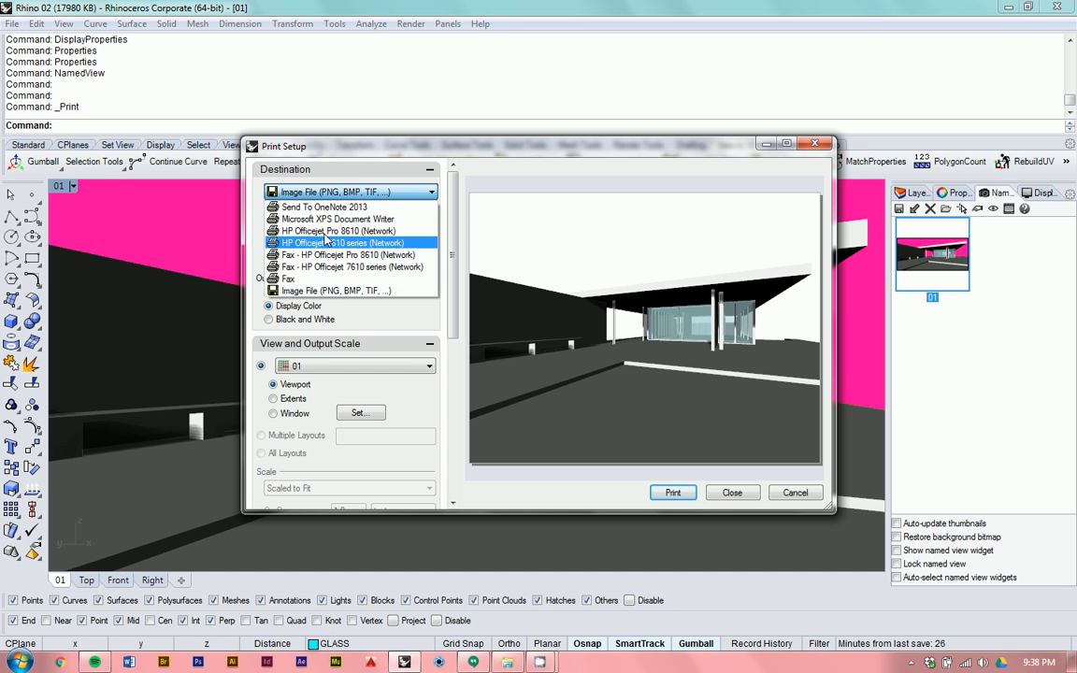
click(322, 192)
click(347, 192)
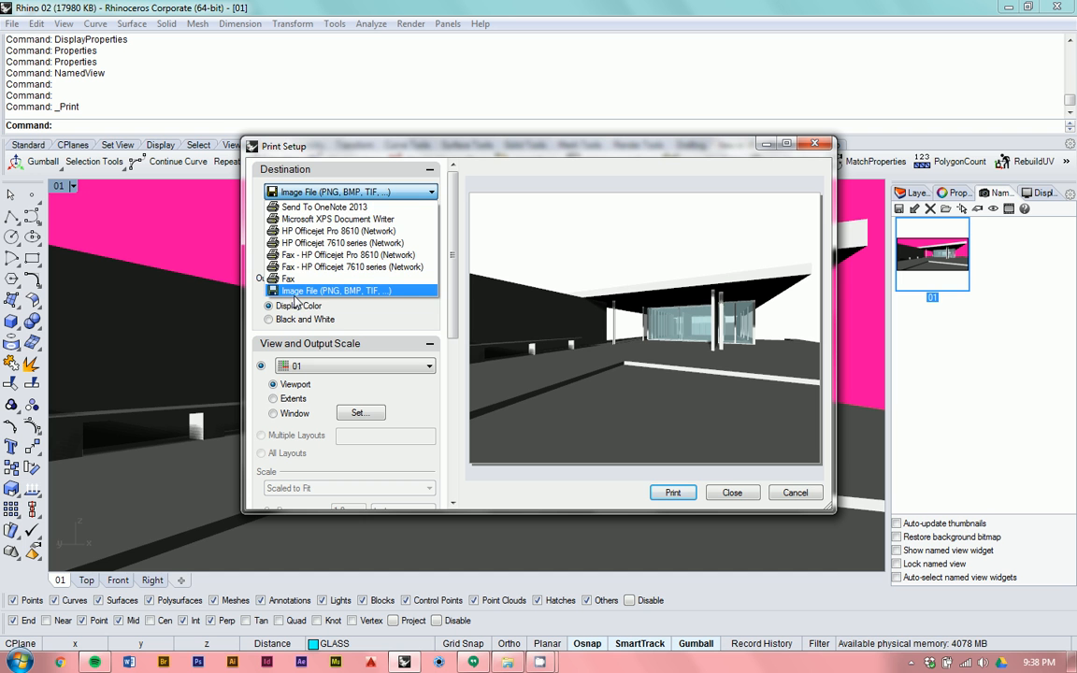
click(295, 291)
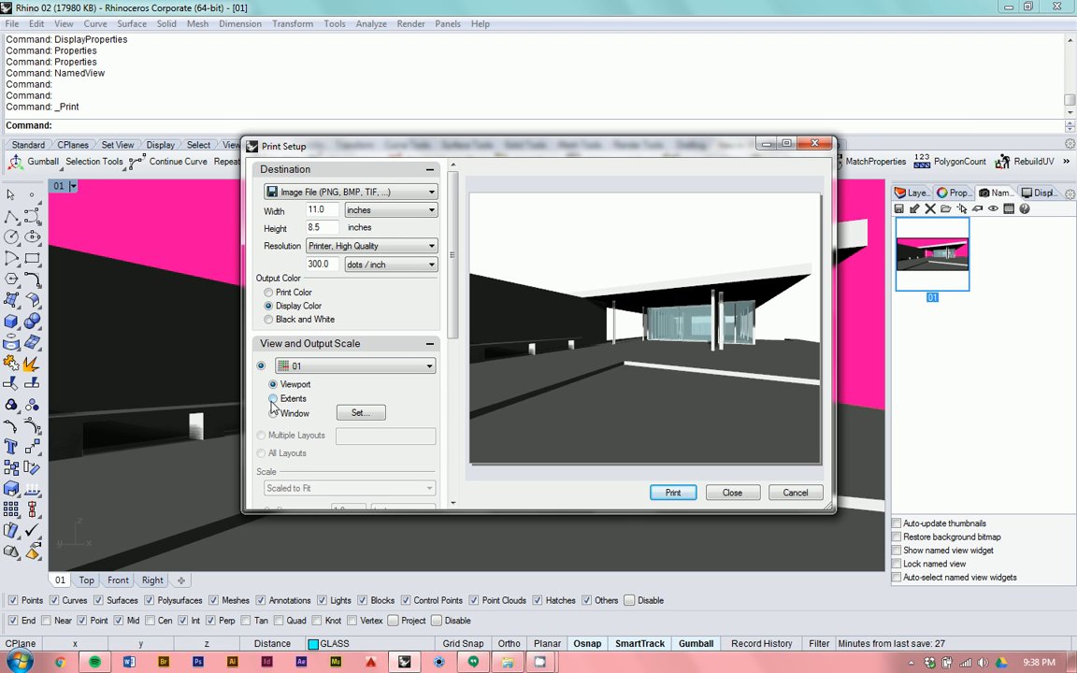
click(313, 366)
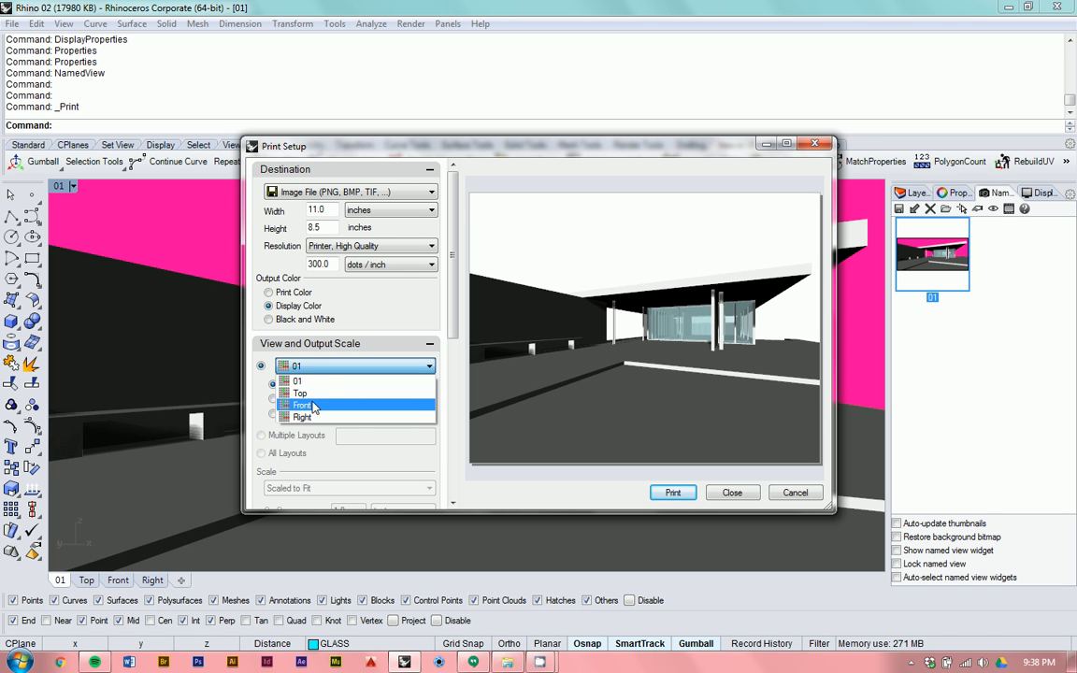
click(334, 364)
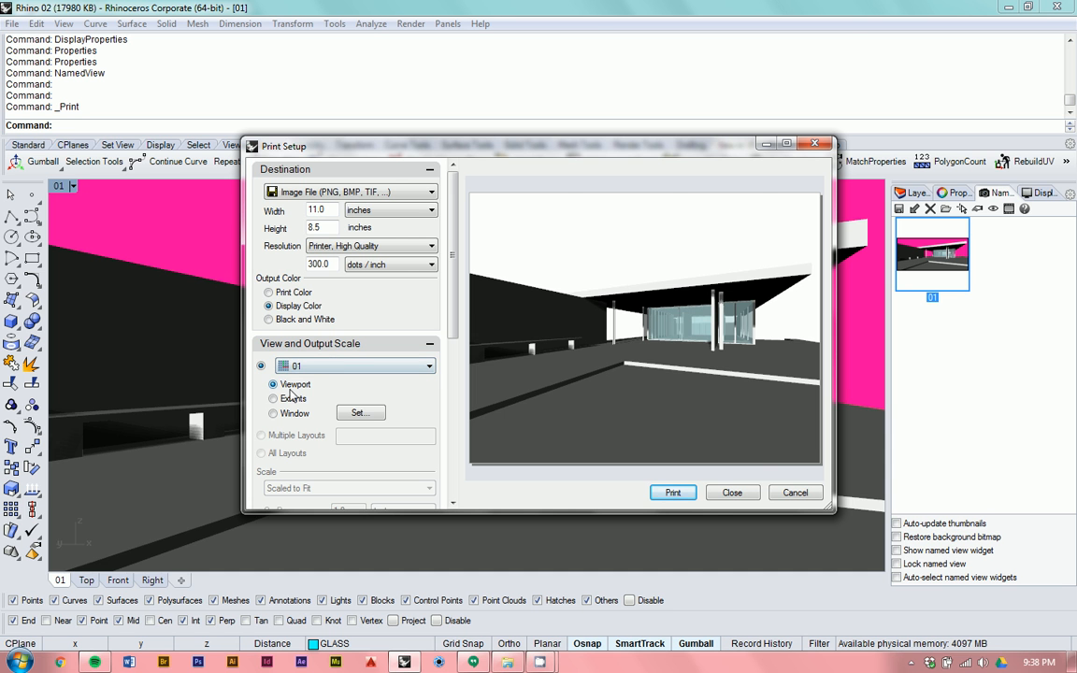
Step: Try a print window over the courtyard wall and part of the glazing, and switch the print area back to Viewport
click(273, 415)
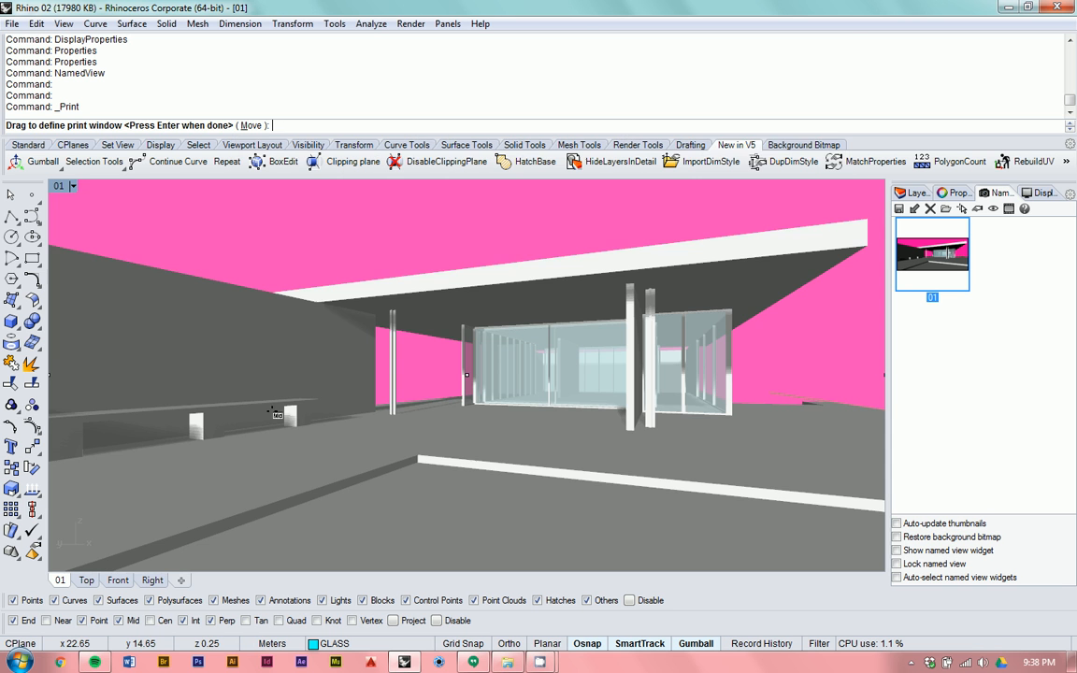
drag(169, 234, 472, 508)
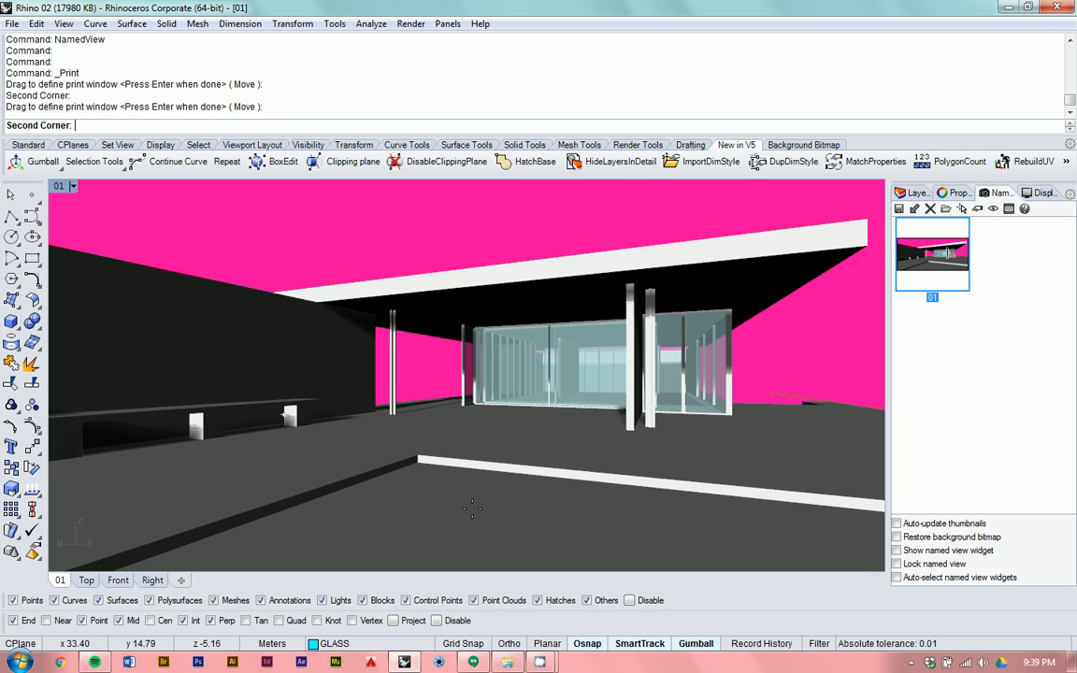
drag(558, 509, 175, 213)
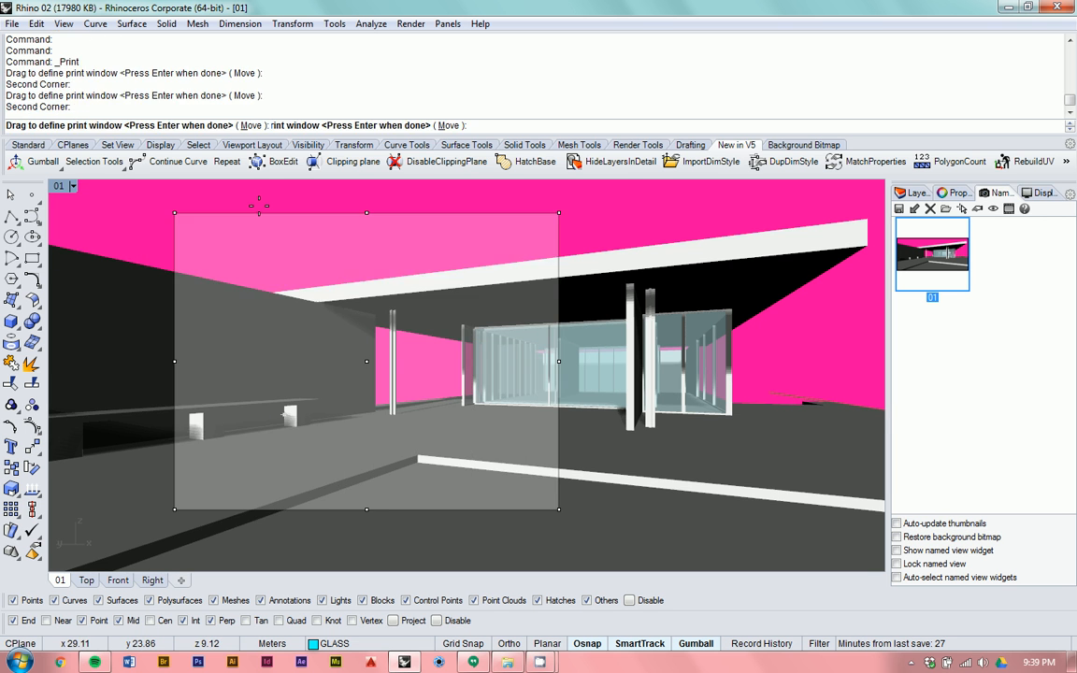
key(Return)
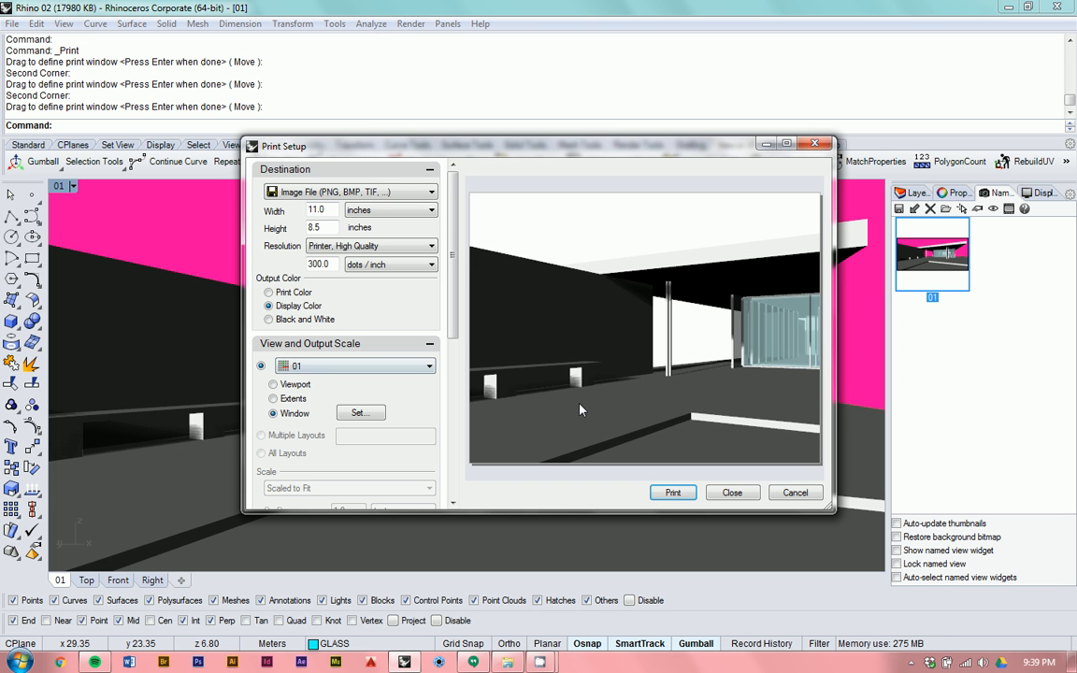
click(294, 385)
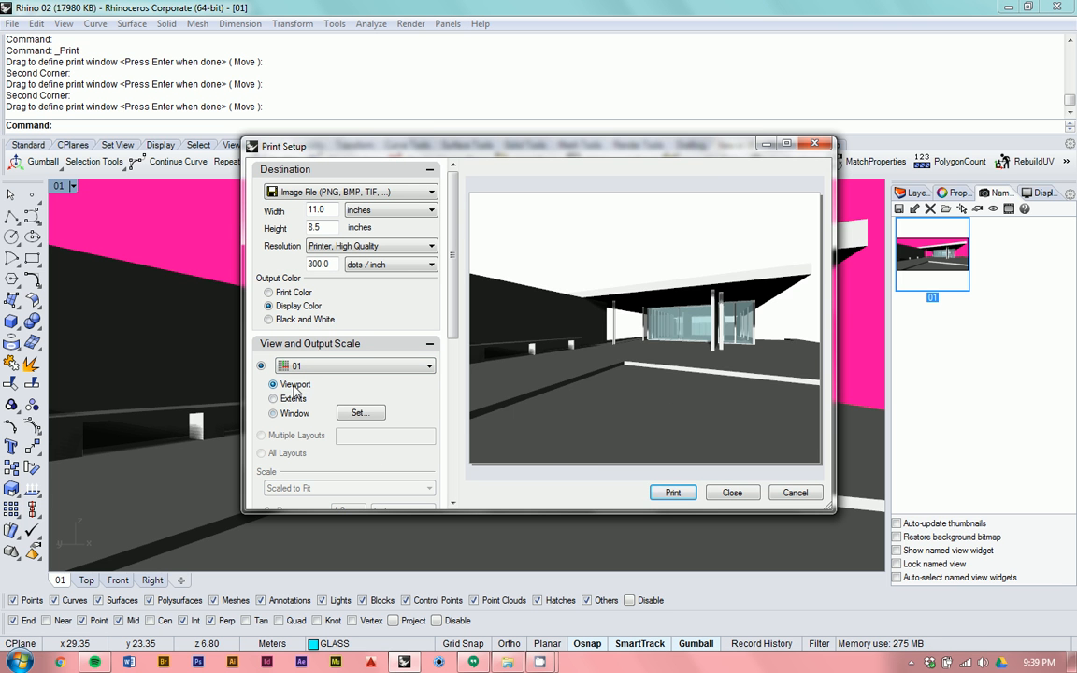
Step: Print the view to a JPEG image file named 01 on the Desktop
click(673, 493)
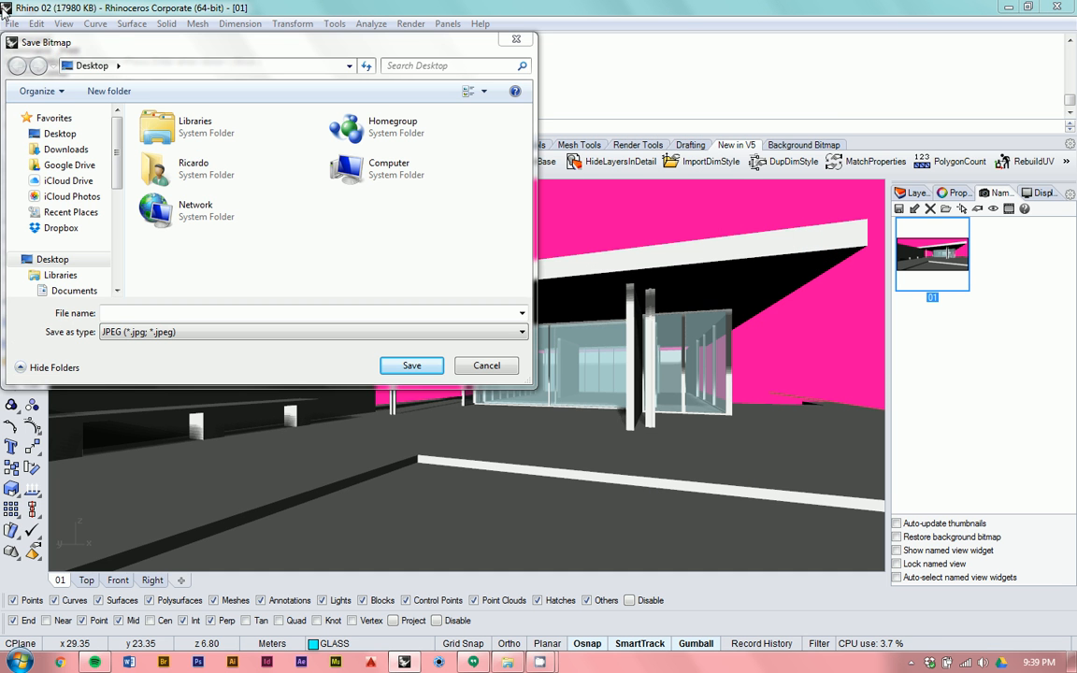
click(66, 135)
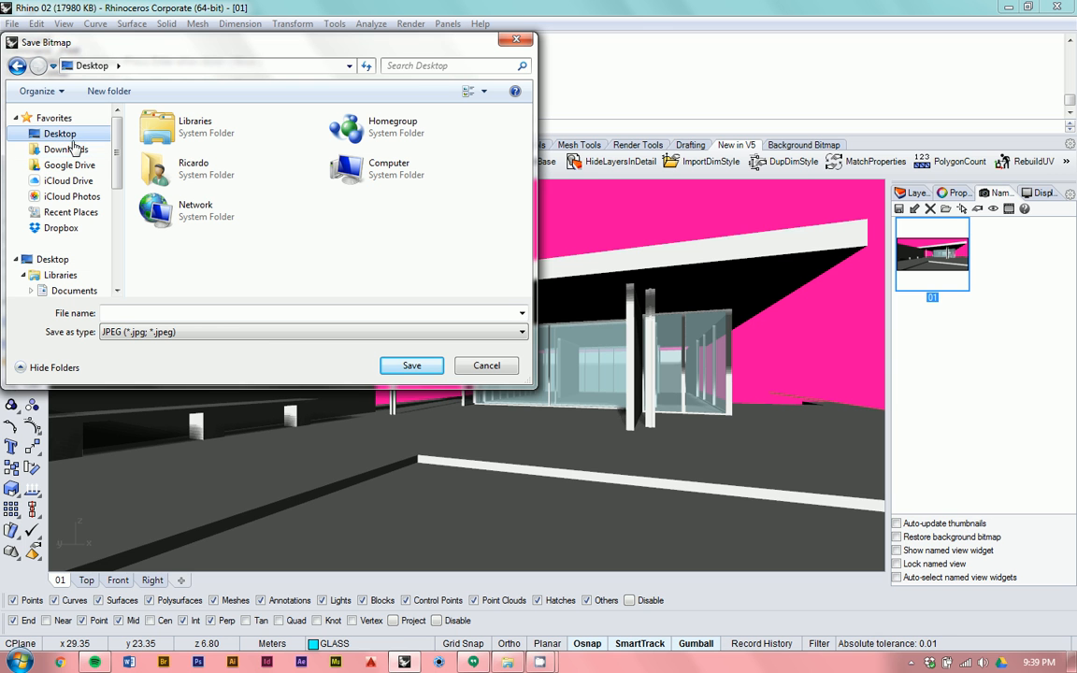
click(237, 314)
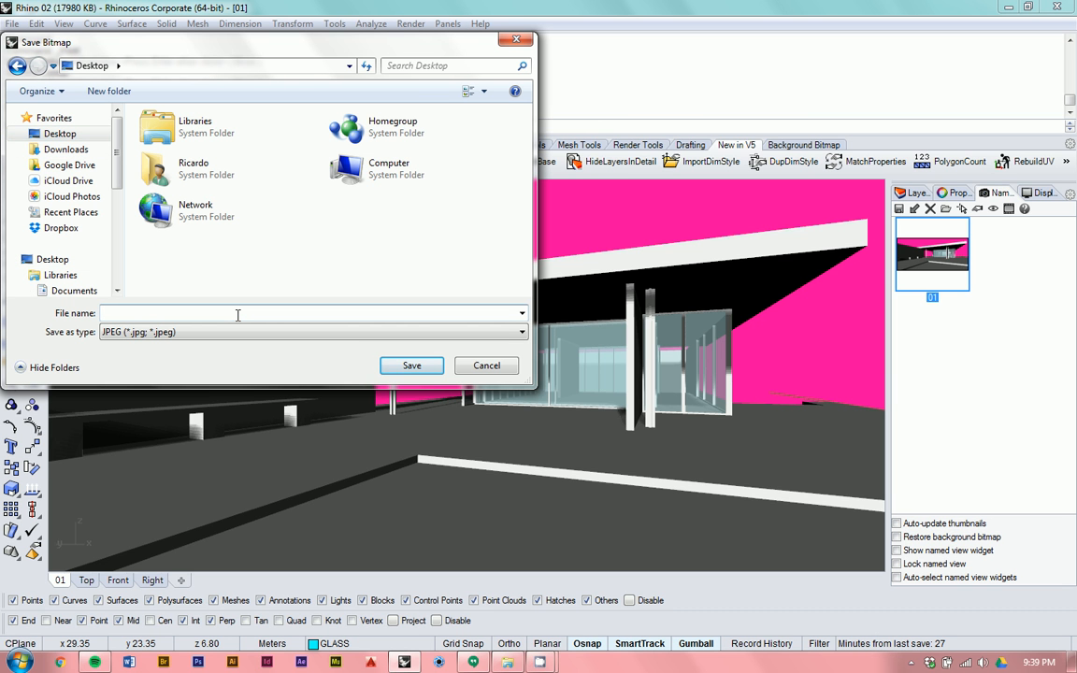
text(01)
key(Return)
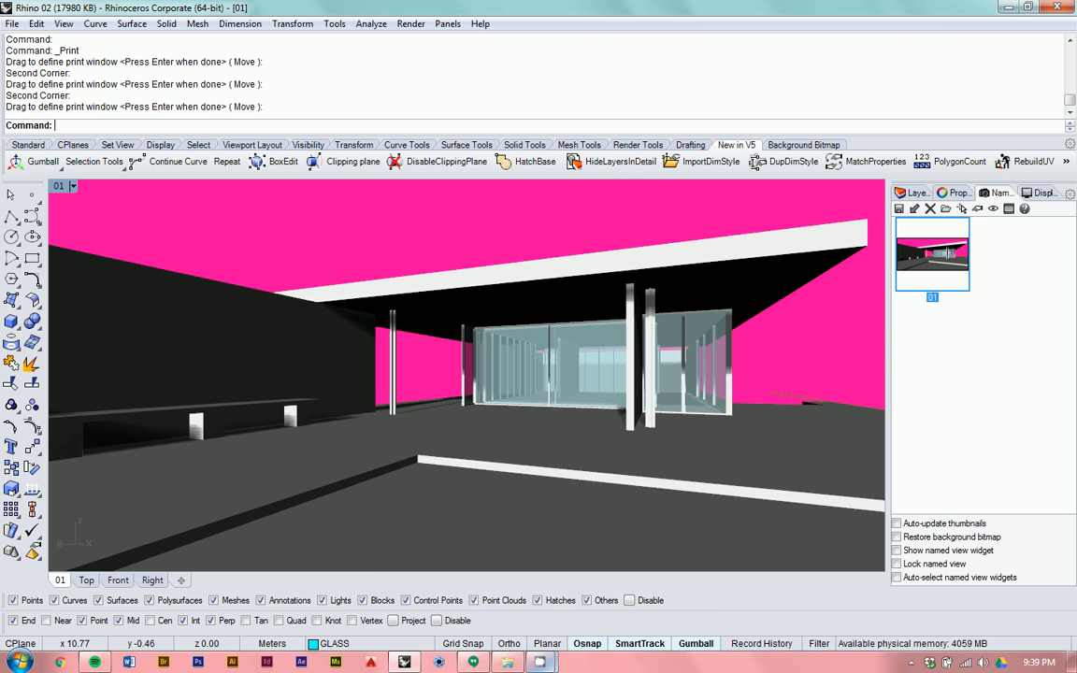
mouse_move(540, 662)
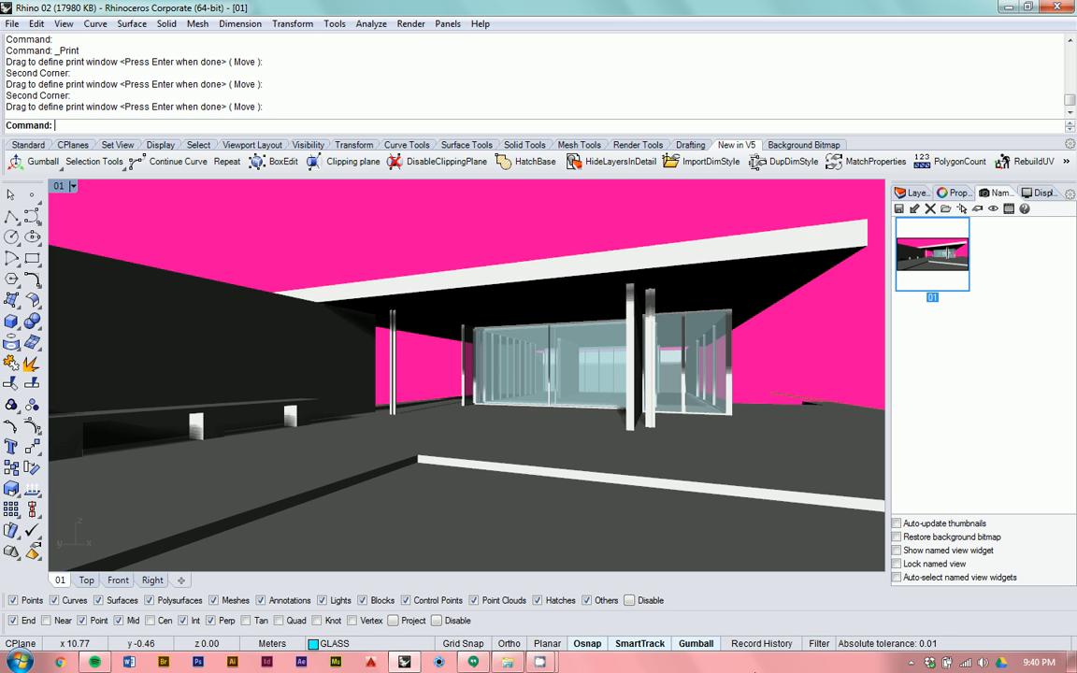
mouse_move(540, 666)
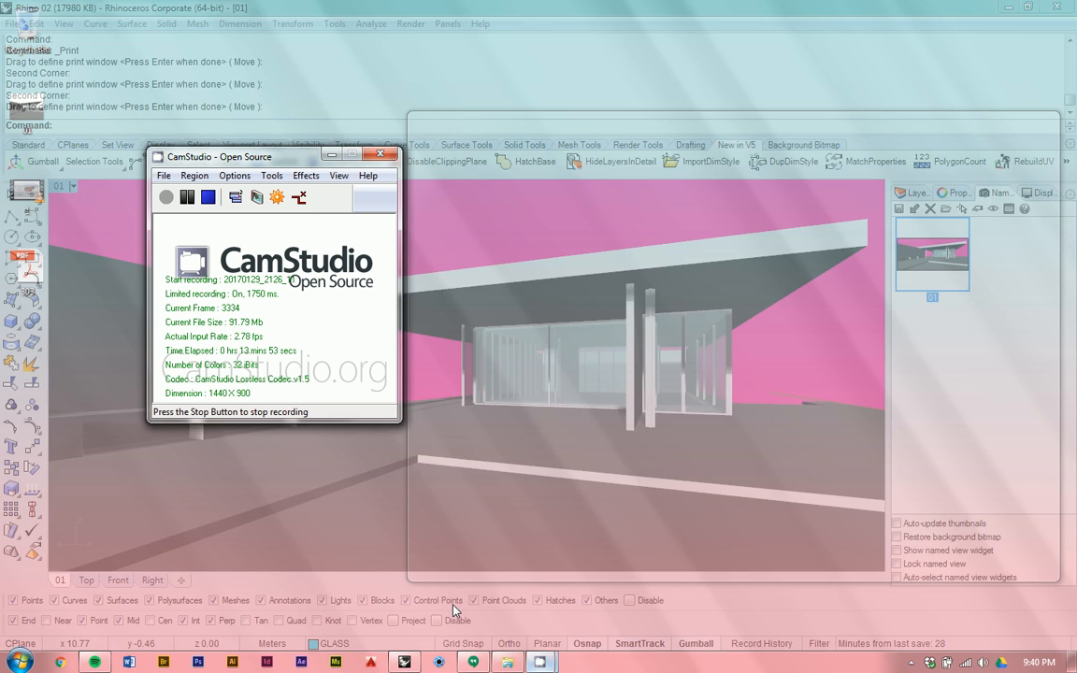
click(408, 543)
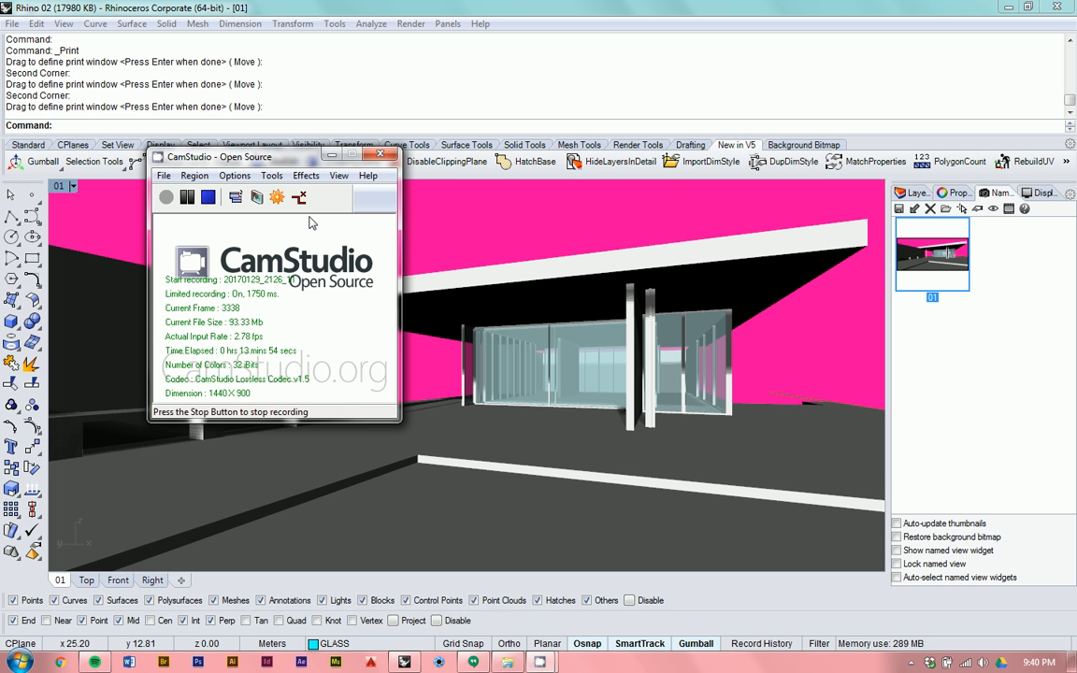